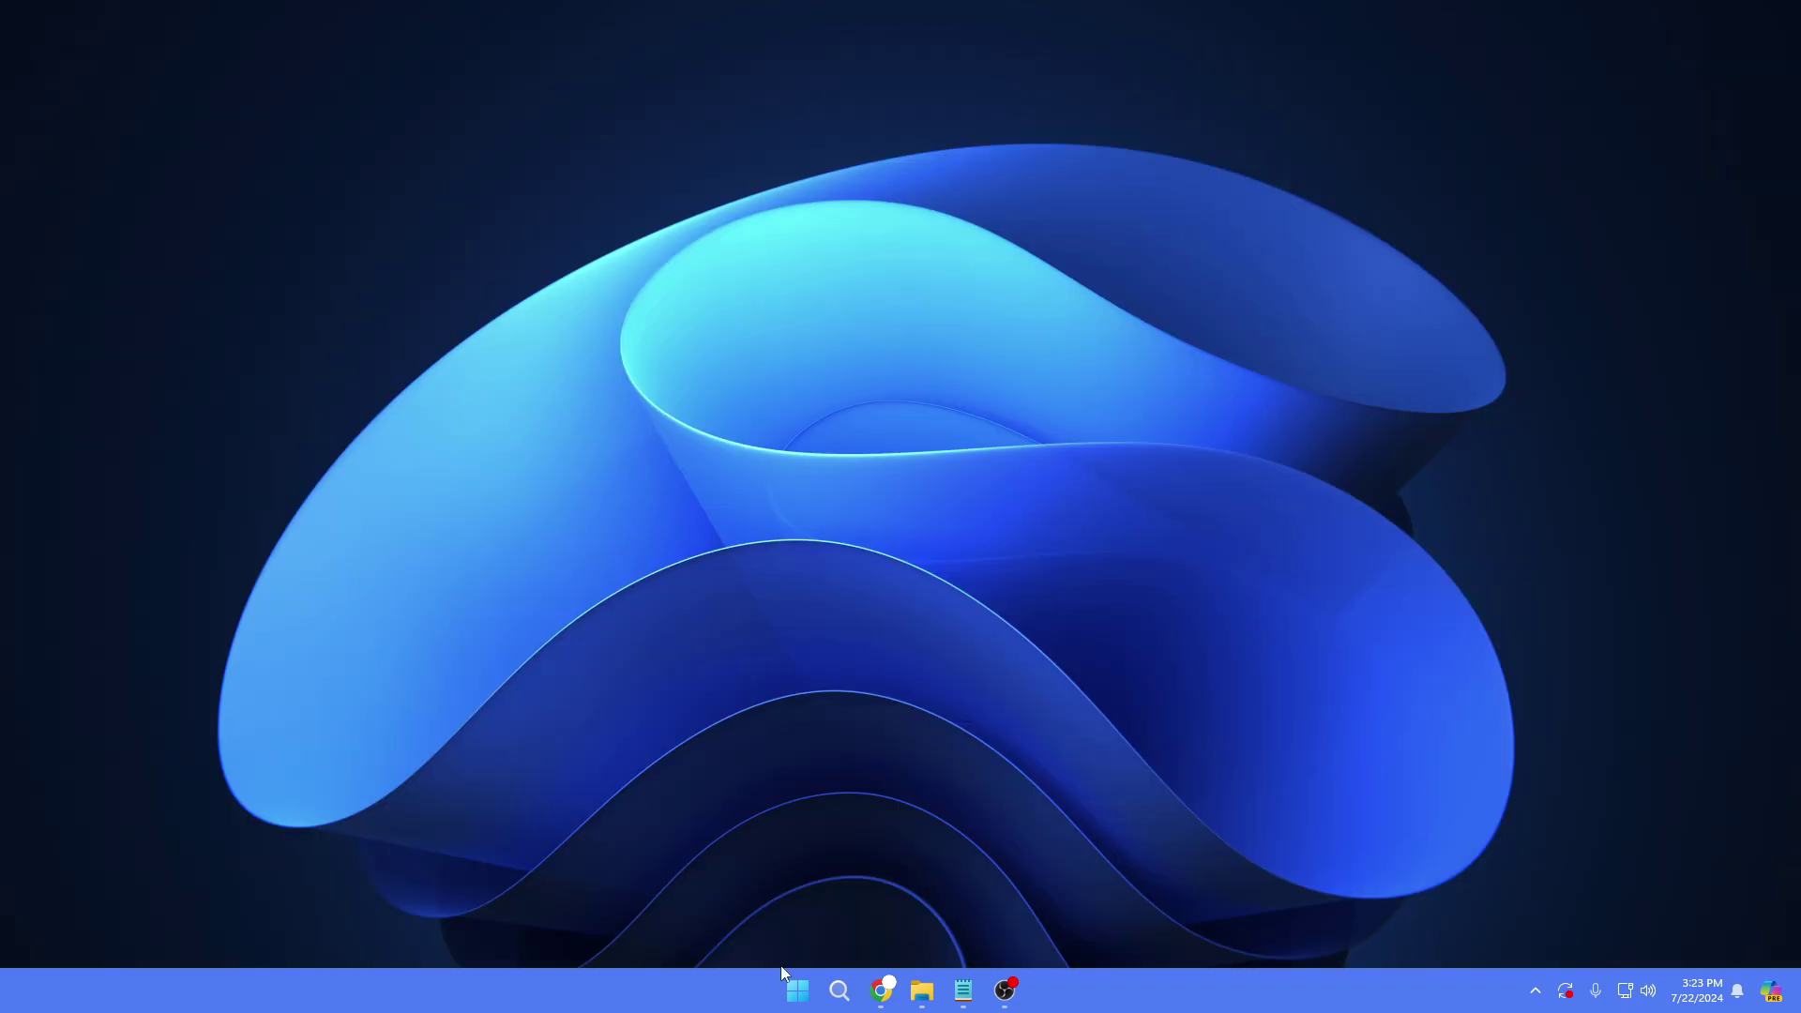
- Open the Windows gaming settings and turn on Game Mode
{"action": "right_click", "coordinate": [798, 988]}
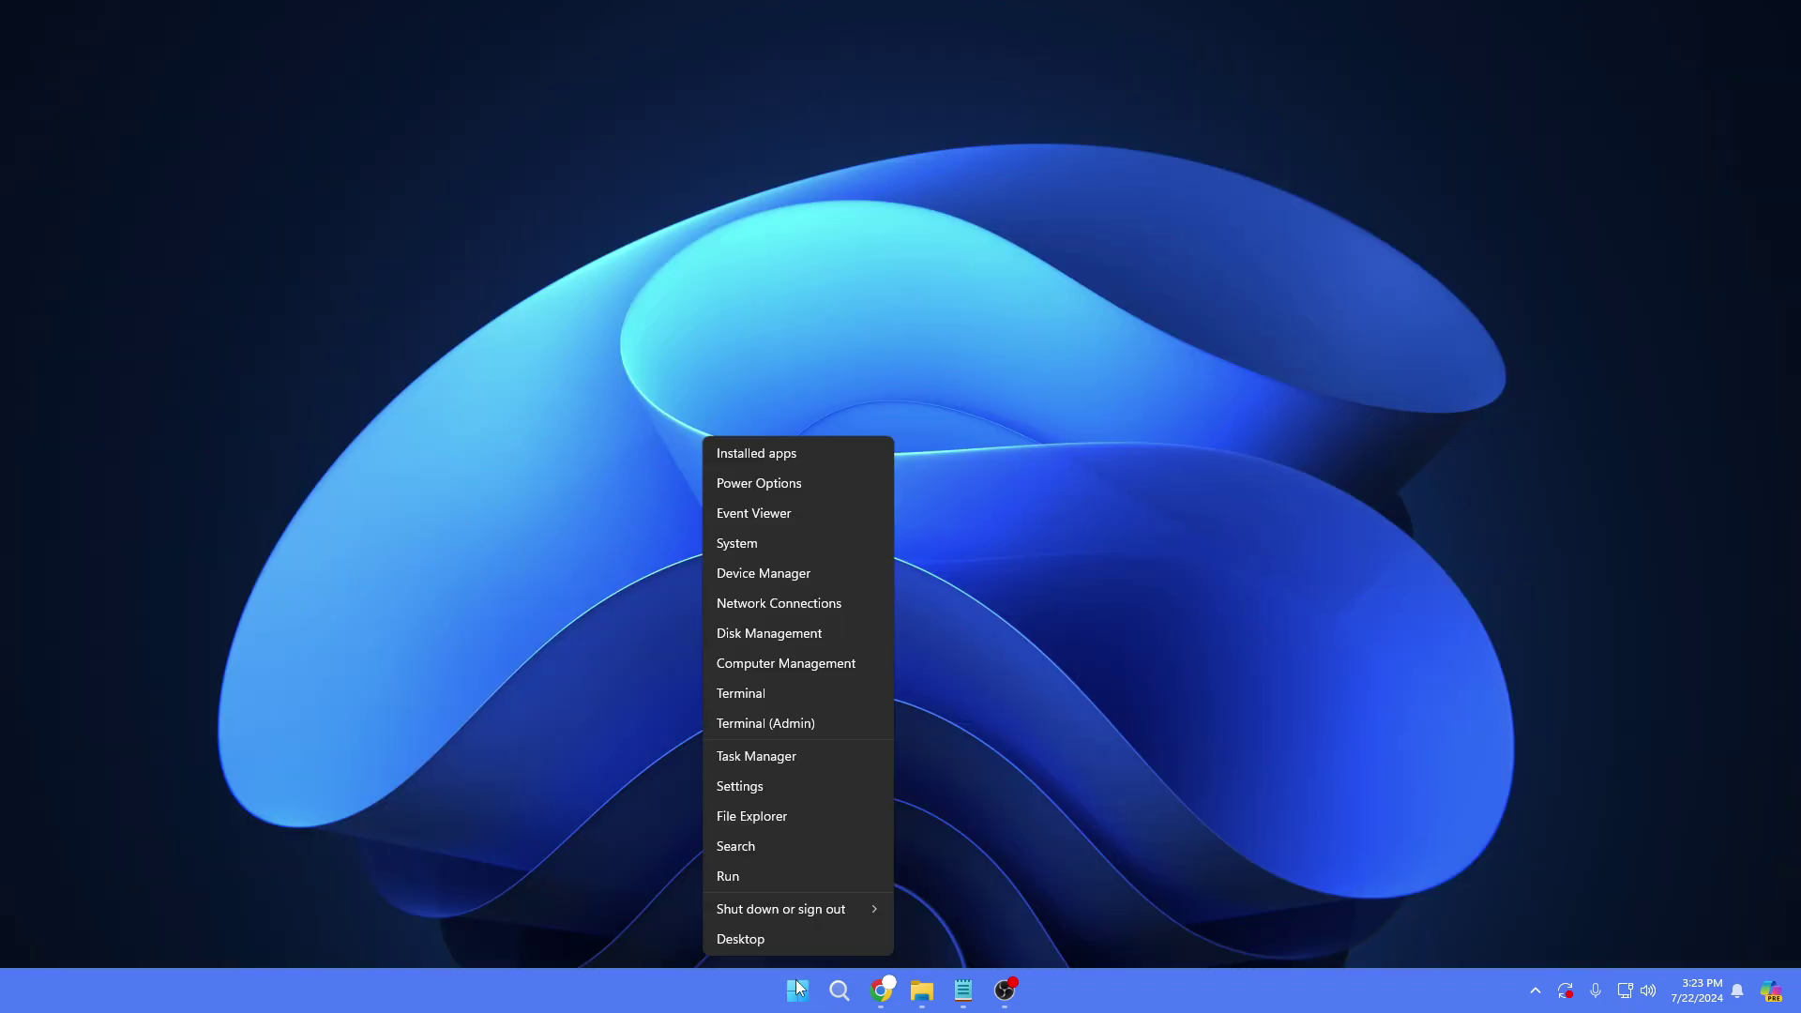
{"action": "left_click", "coordinate": [756, 791]}
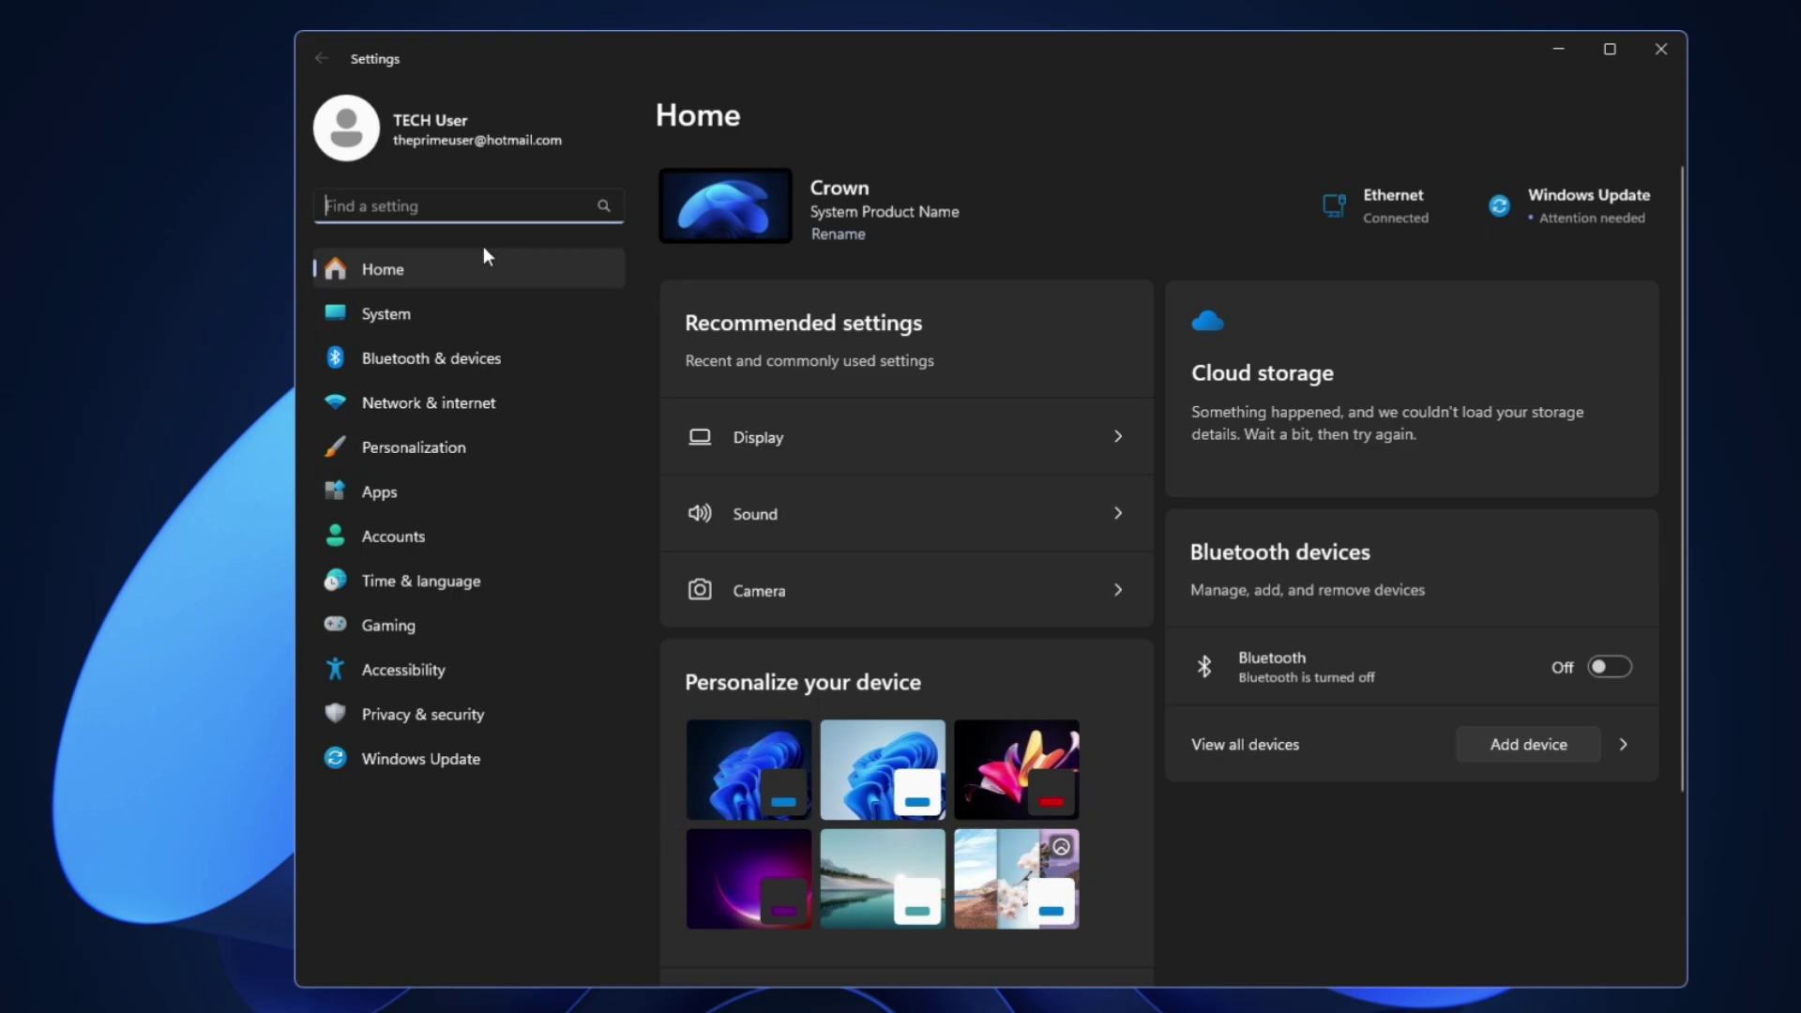
{"action": "left_click", "coordinate": [415, 623]}
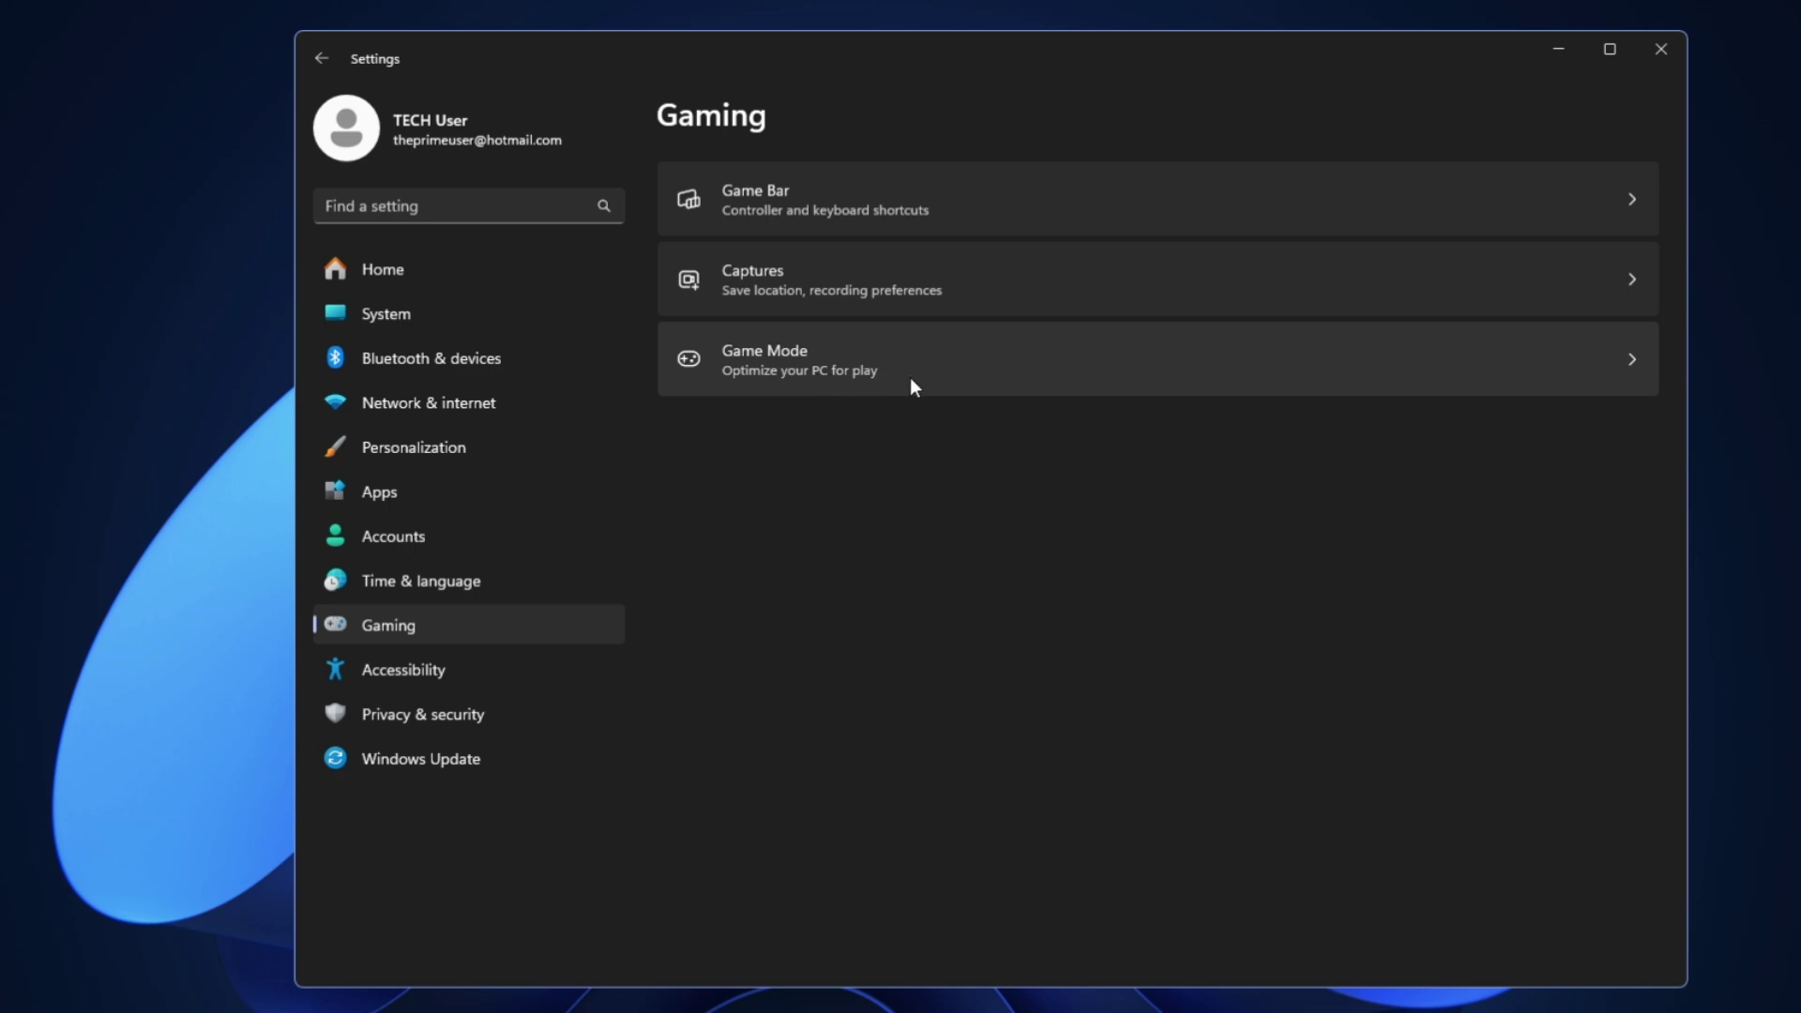
{"action": "left_click", "coordinate": [943, 373]}
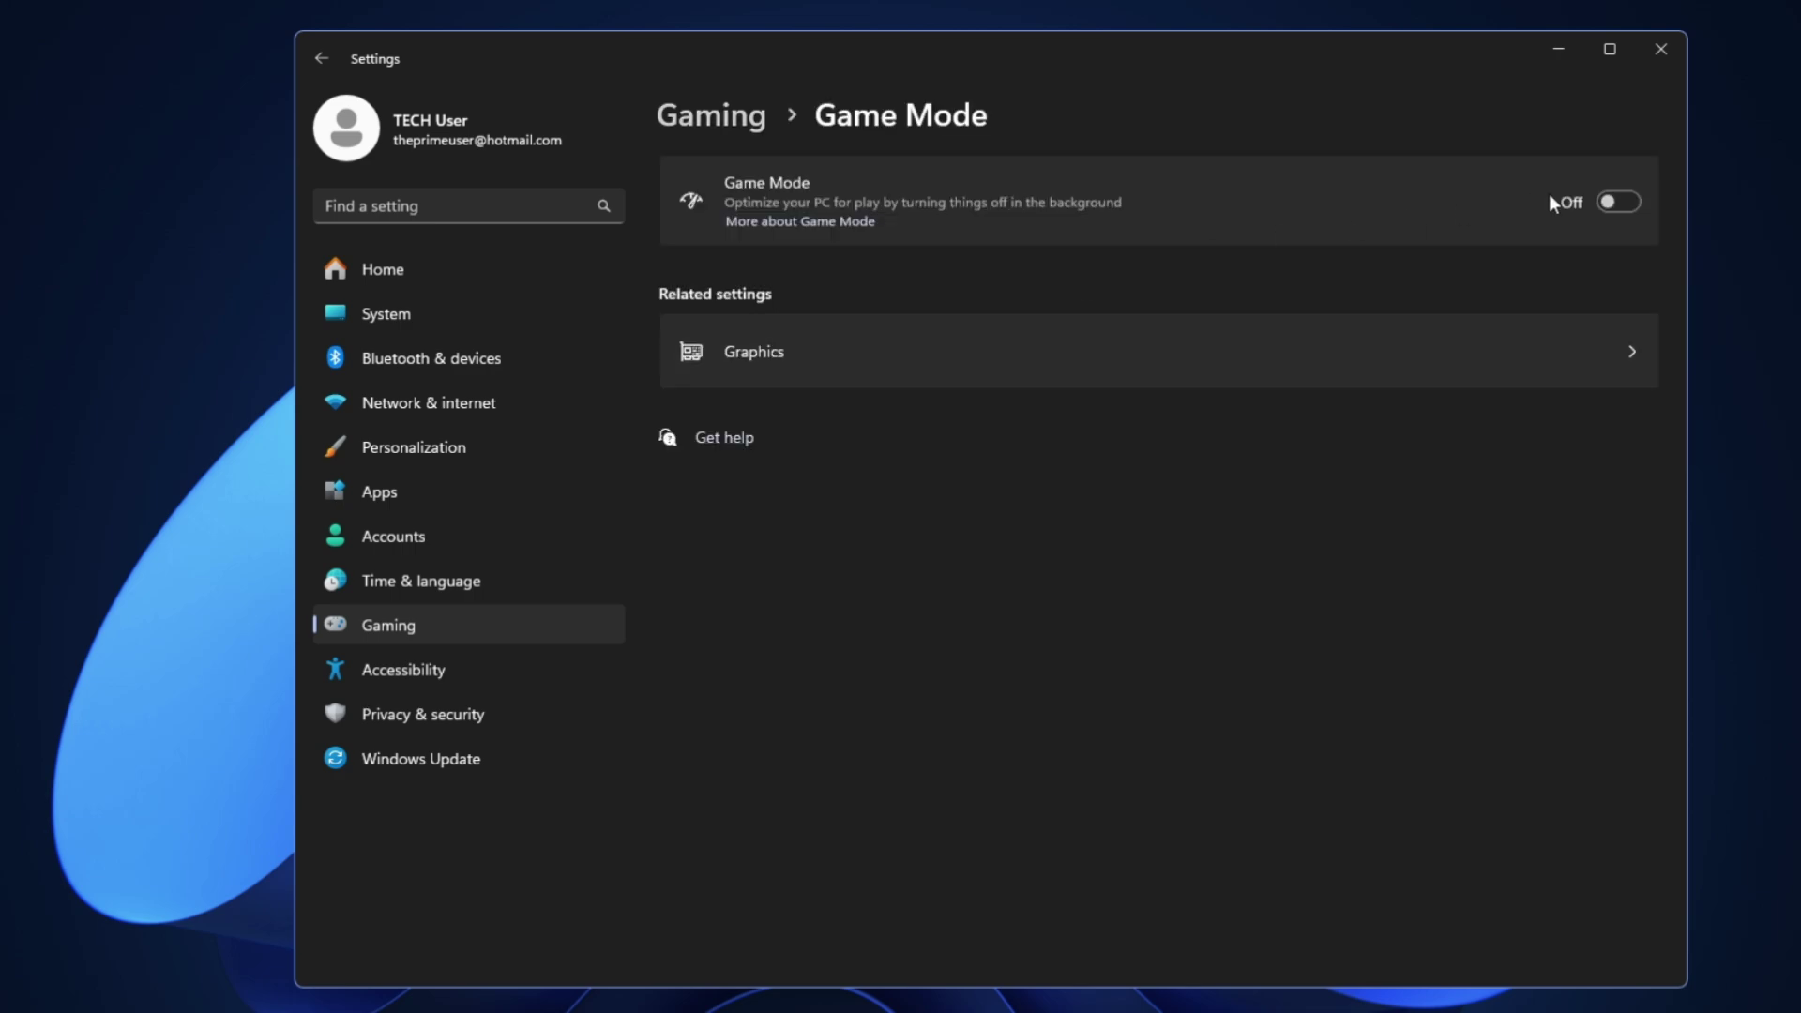
{"action": "left_click", "coordinate": [1620, 203]}
- Check the Game Bar controller option in the gaming settings, closing Settings when done
{"action": "left_click", "coordinate": [327, 62]}
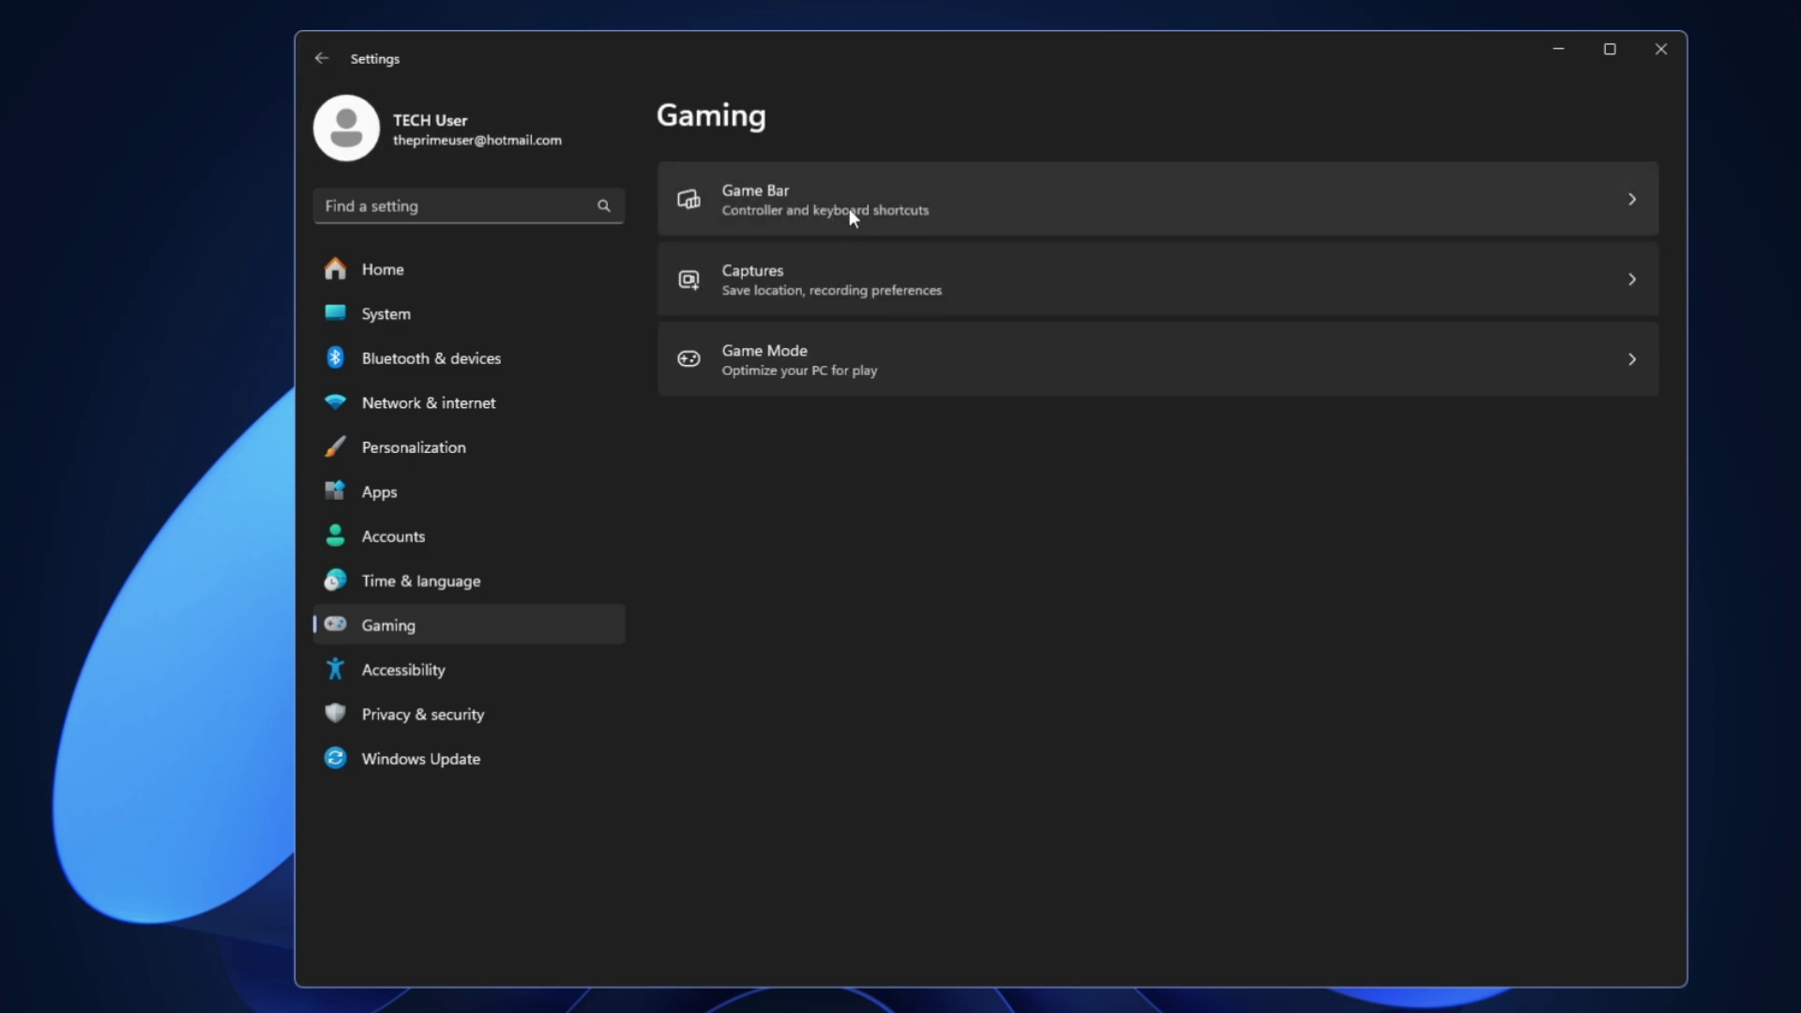
{"action": "left_click", "coordinate": [909, 221]}
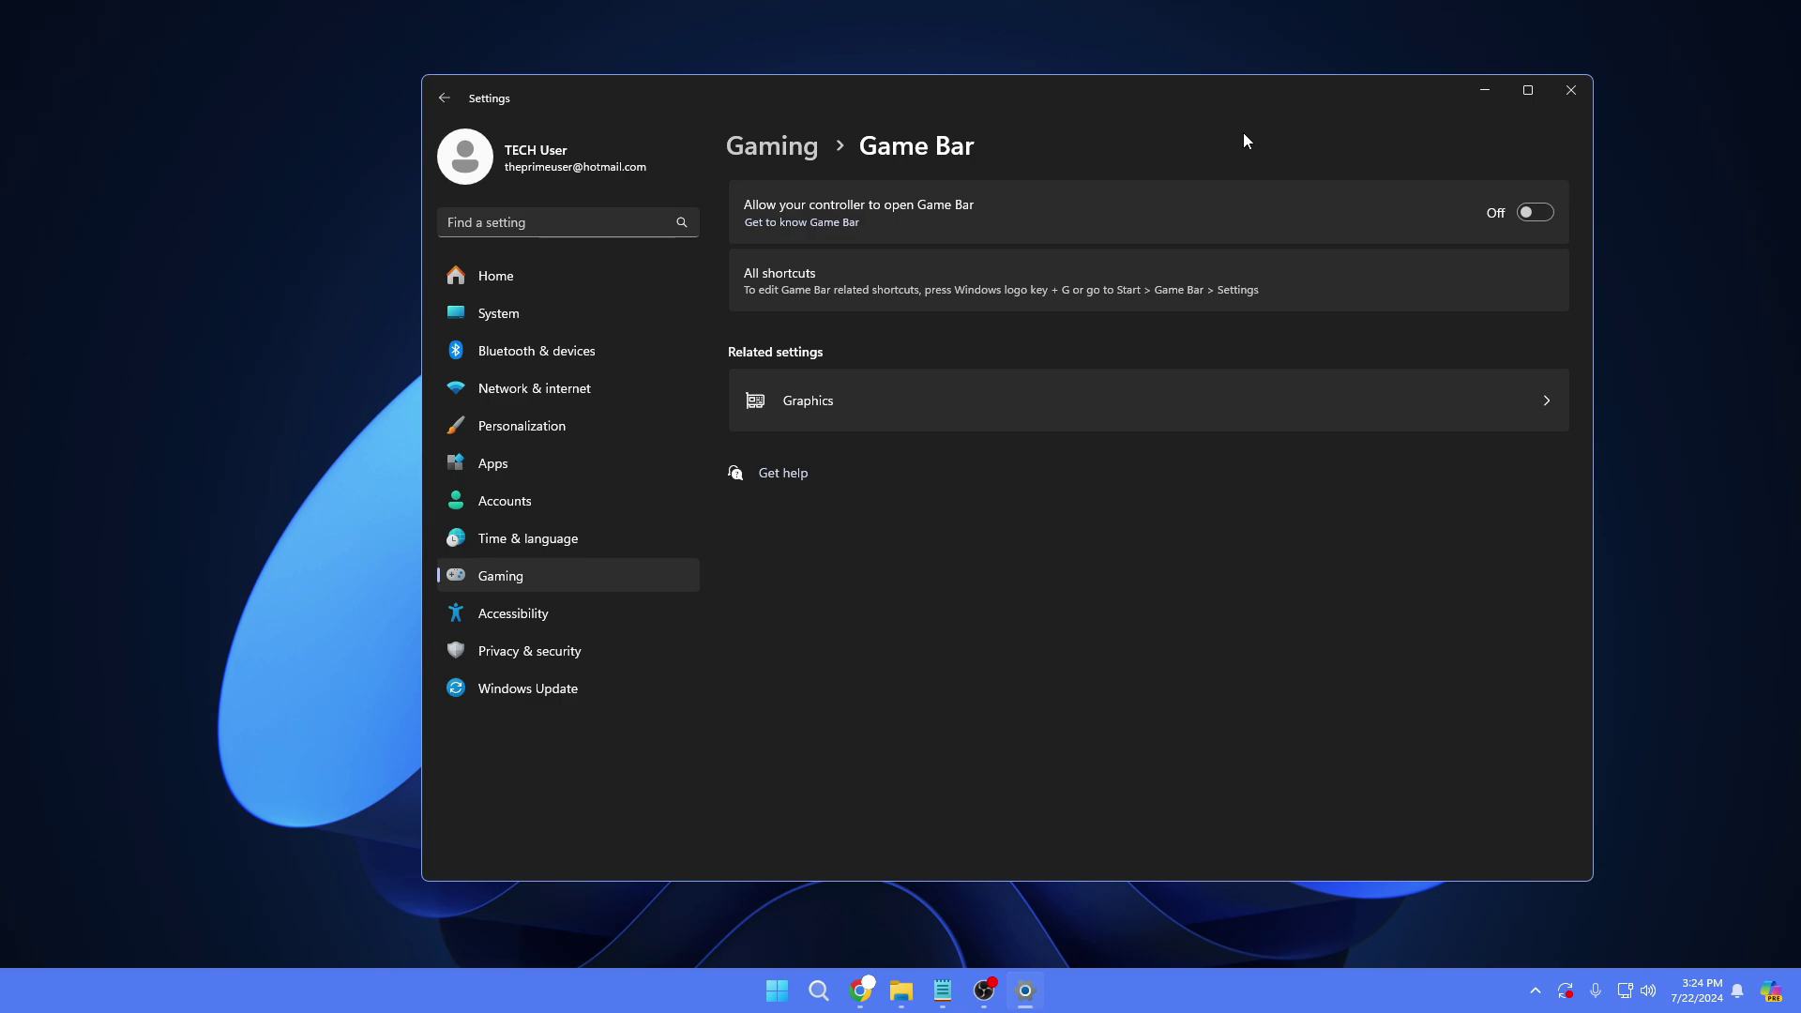
{"action": "left_click", "coordinate": [1571, 90]}
- Search Windows for "core isolation", open its system settings and turn off Memory integrity
{"action": "left_click", "coordinate": [837, 996]}
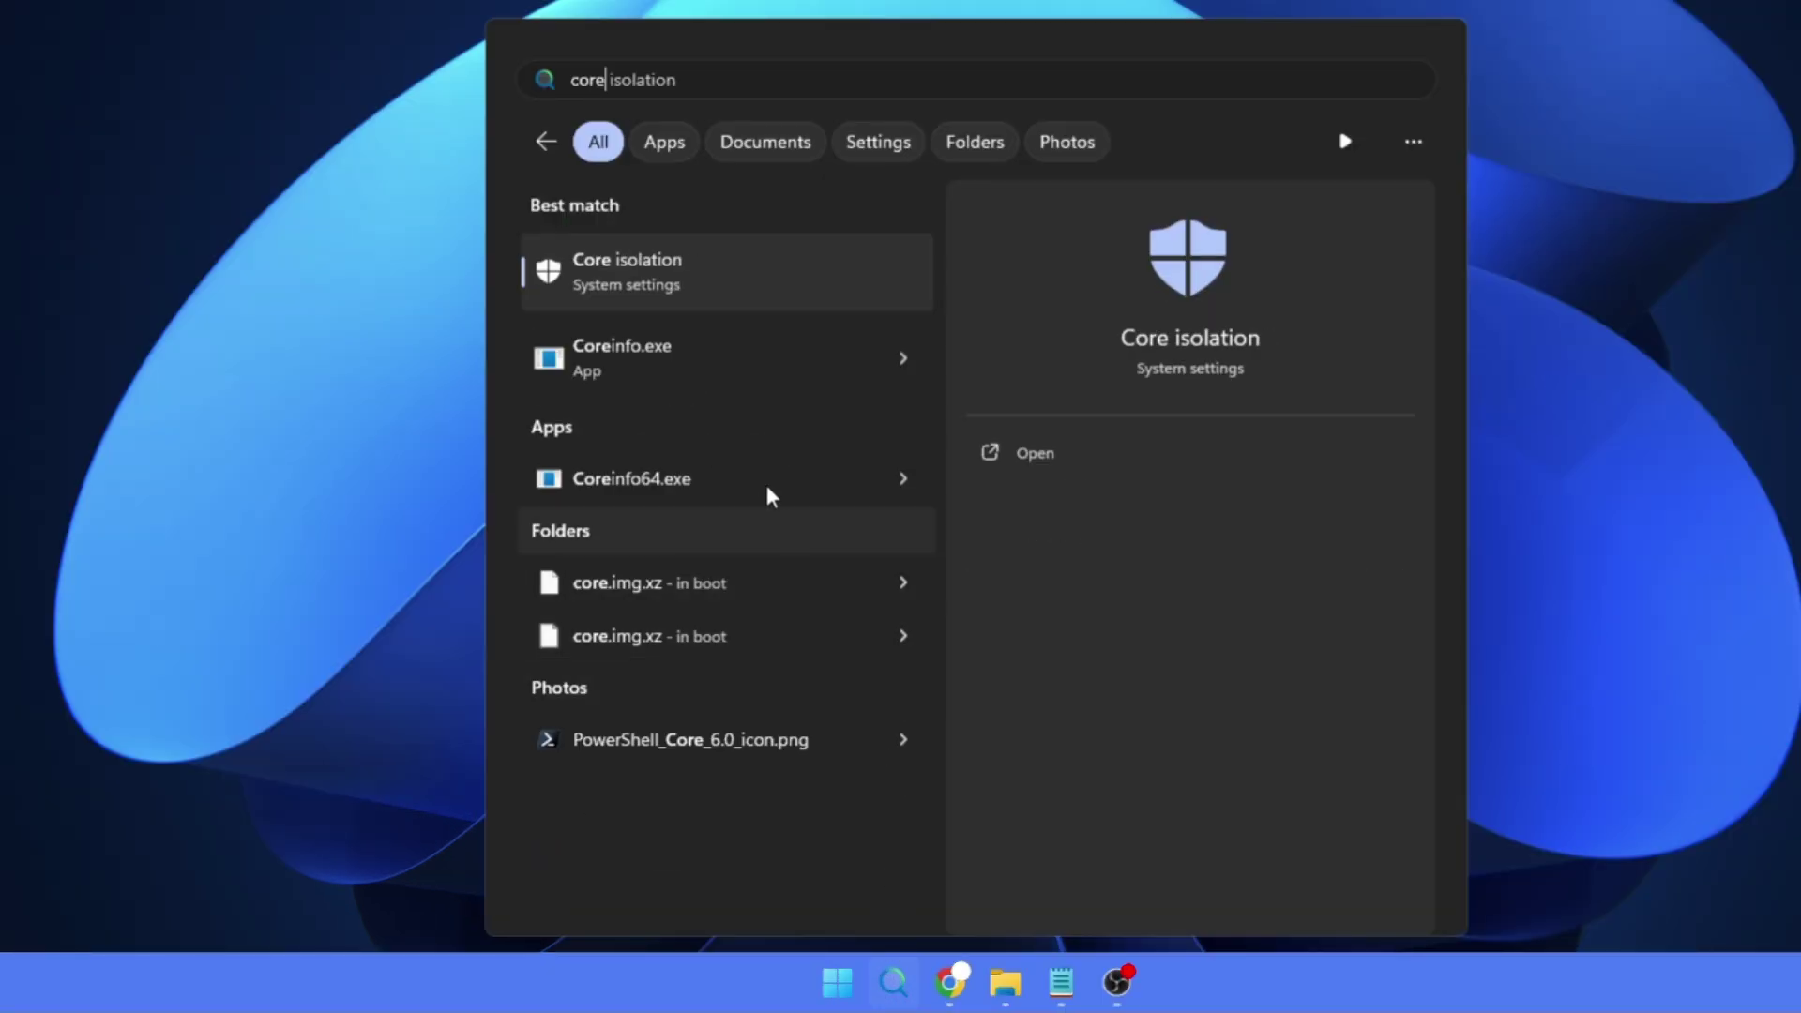
{"action": "left_click", "coordinate": [684, 279]}
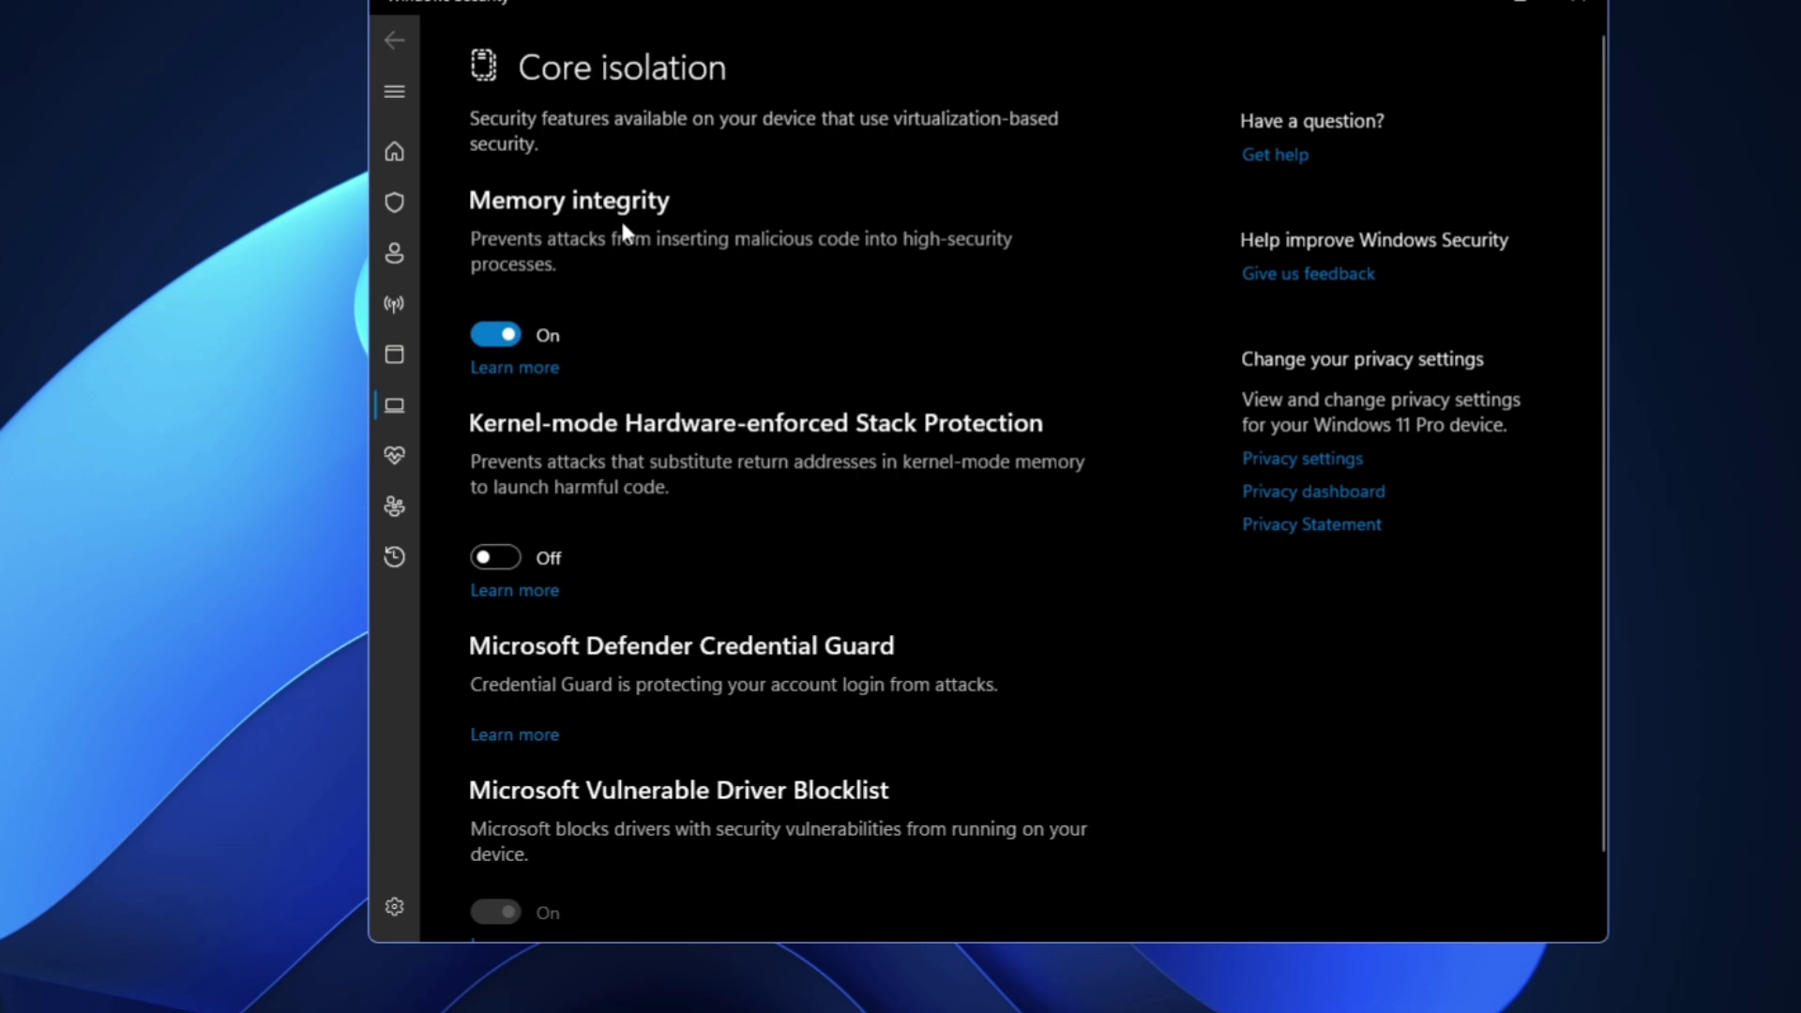
{"action": "left_click", "coordinate": [504, 335]}
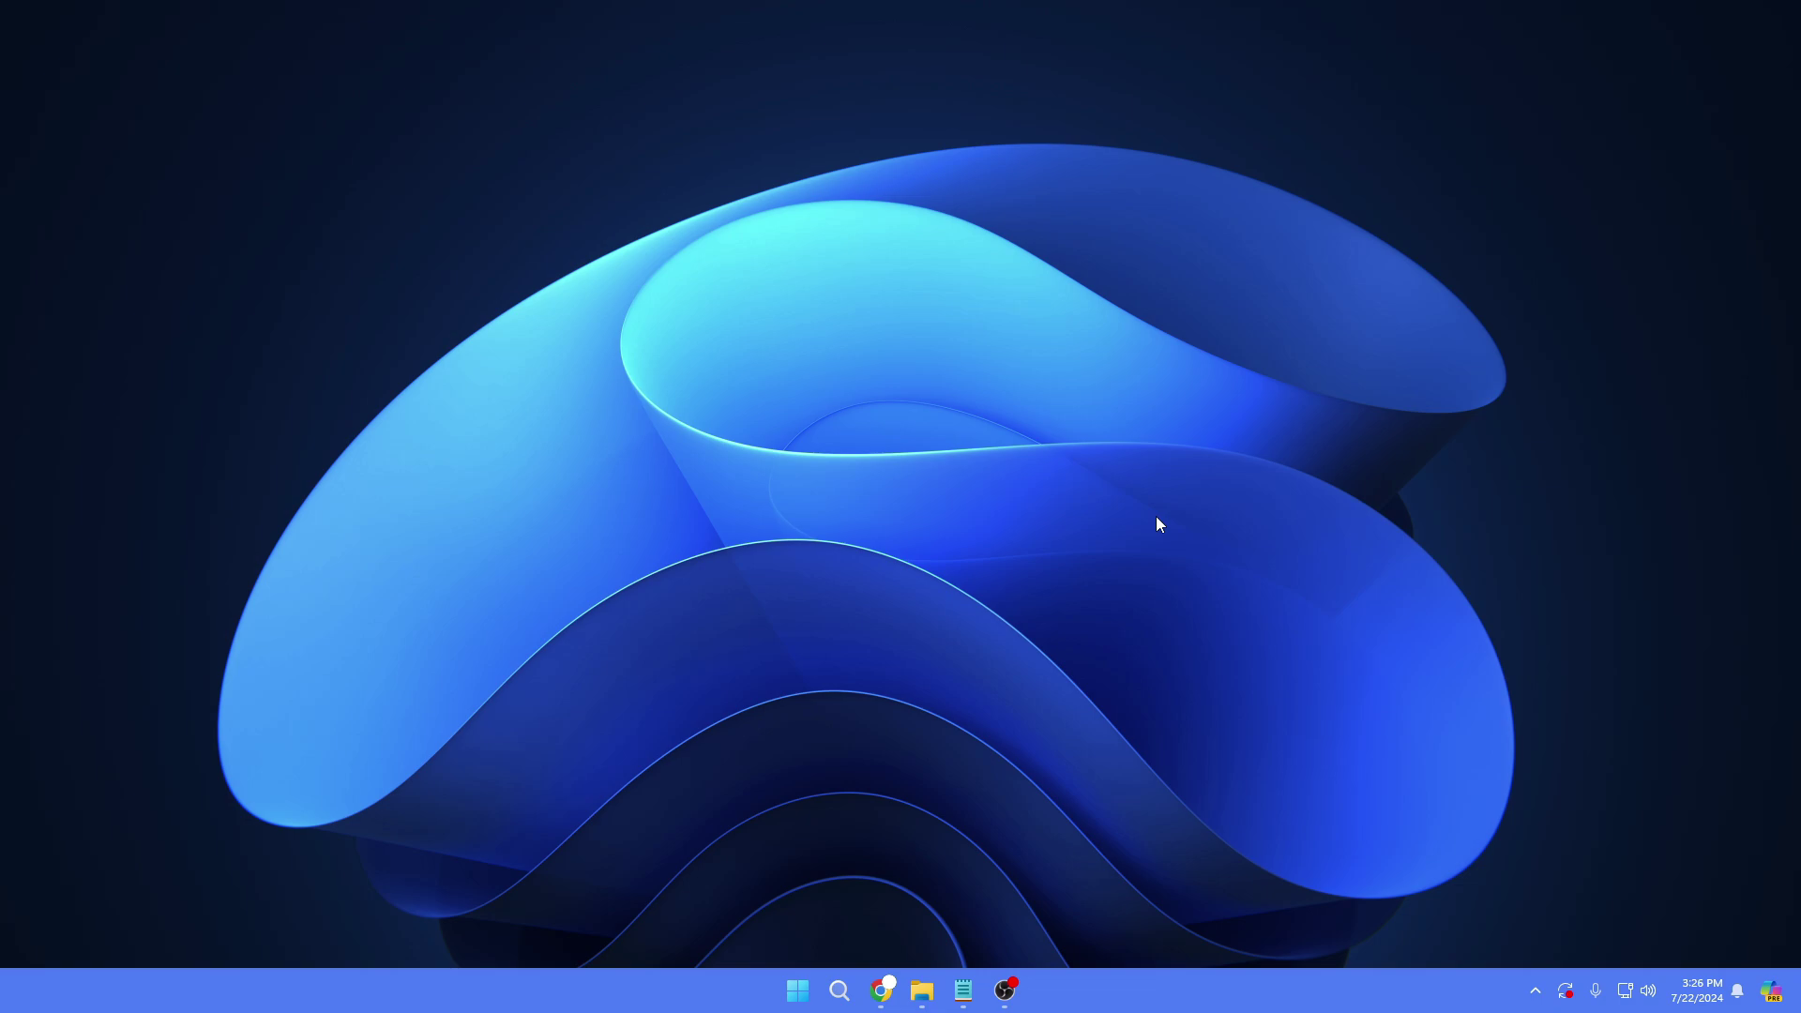
- Search for "turn windows", open Turn Windows features on or off, and disable the Virtual Machine Platform feature
{"action": "left_click", "coordinate": [840, 990]}
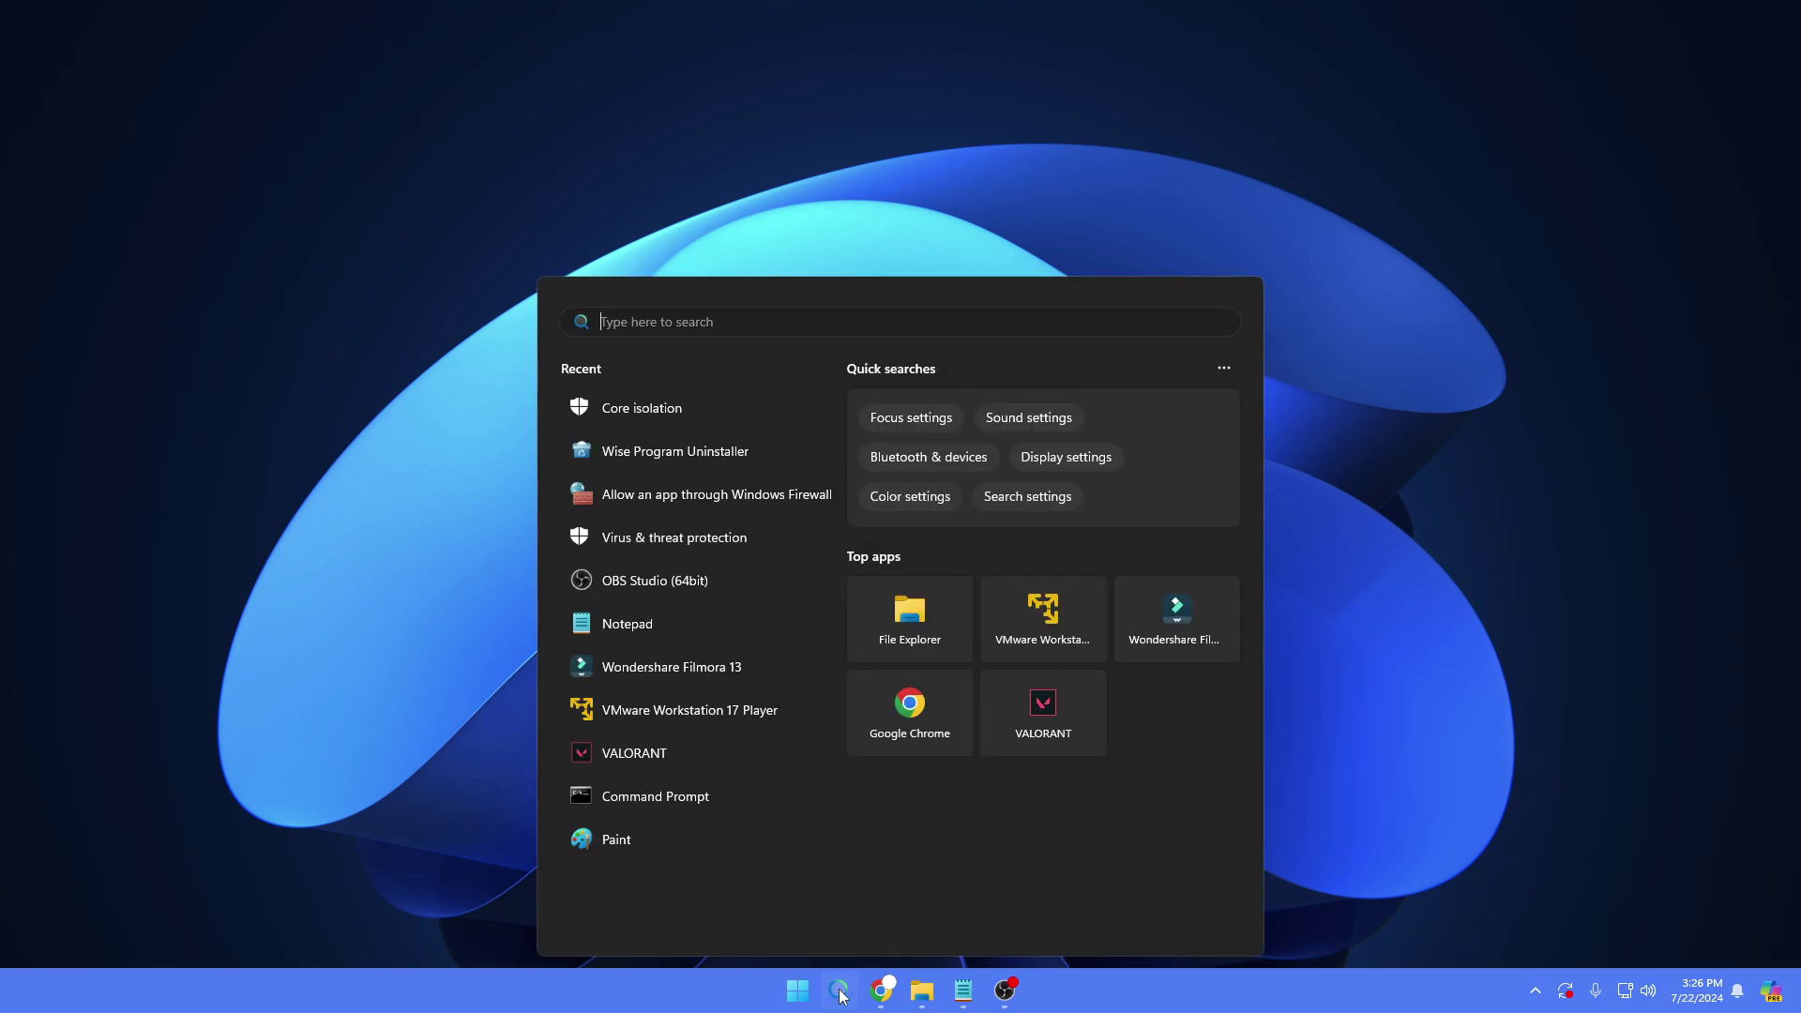
{"action": "type", "text": "turn windows"}
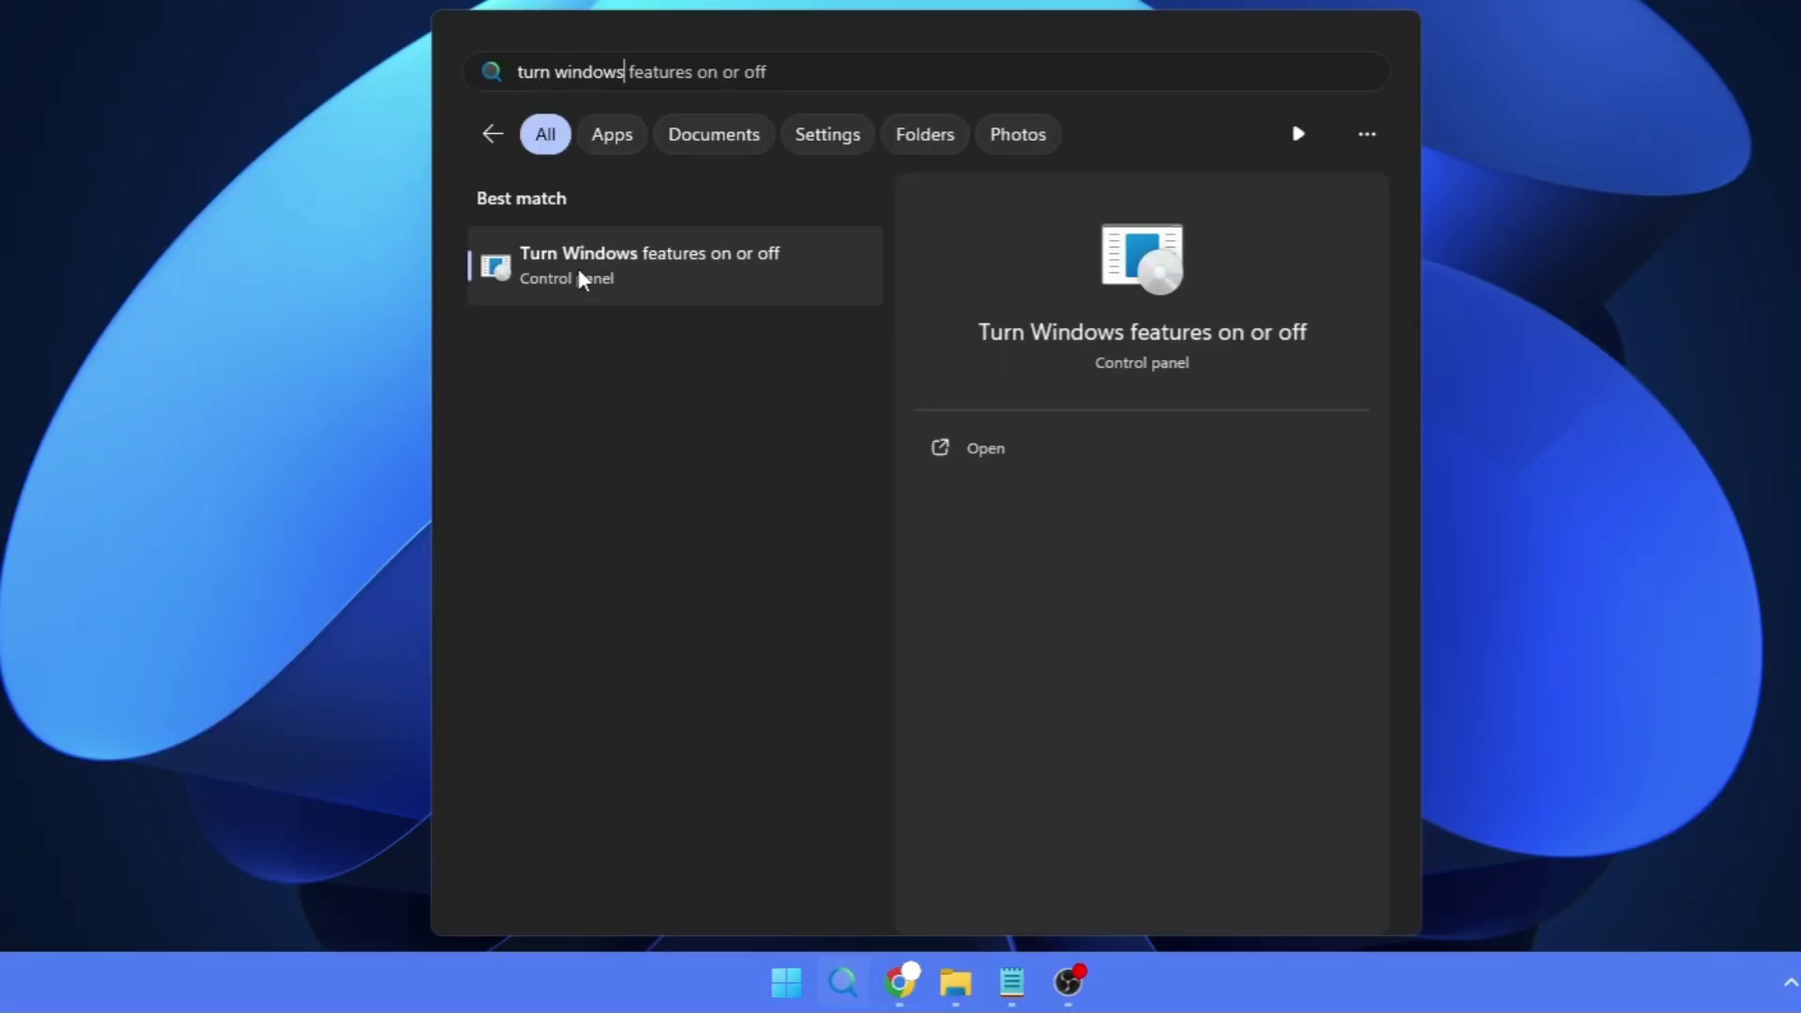
{"action": "left_click", "coordinate": [730, 267]}
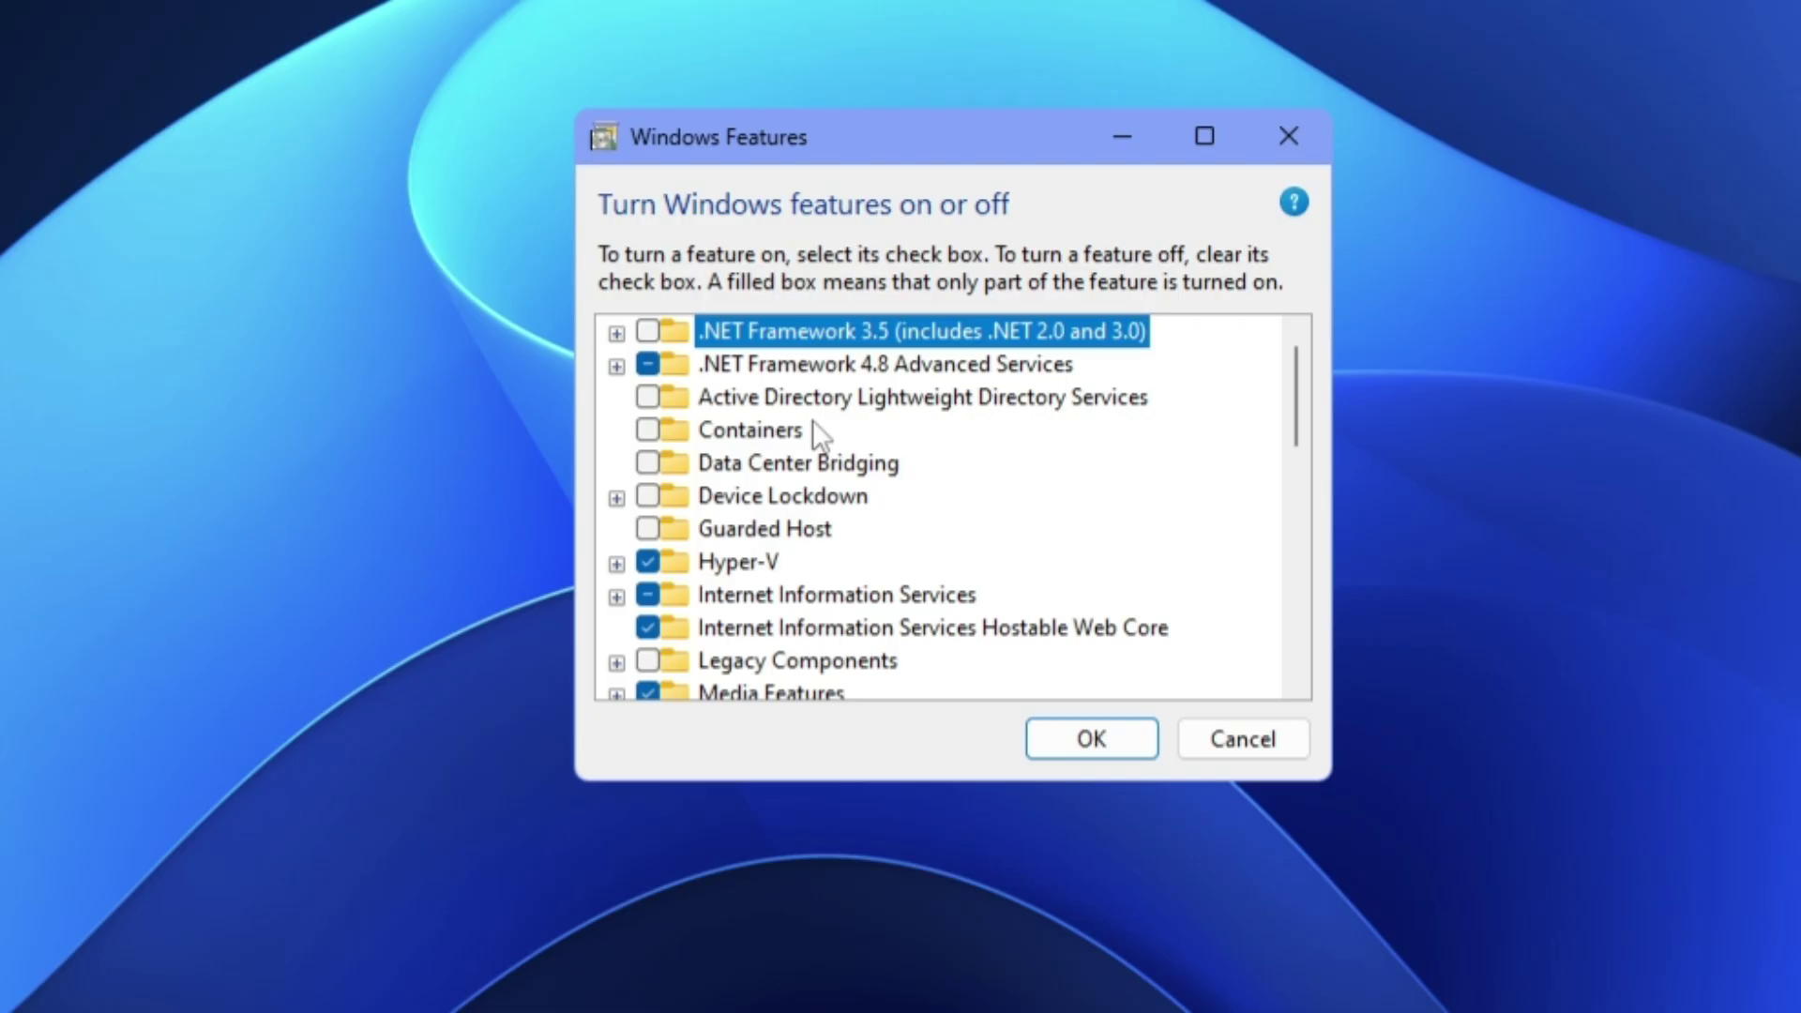
{"action": "scroll", "coordinate": [827, 280], "scroll_direction": "down", "scroll_amount": 5}
{"action": "scroll", "coordinate": [807, 445], "scroll_direction": "down", "scroll_amount": 4}
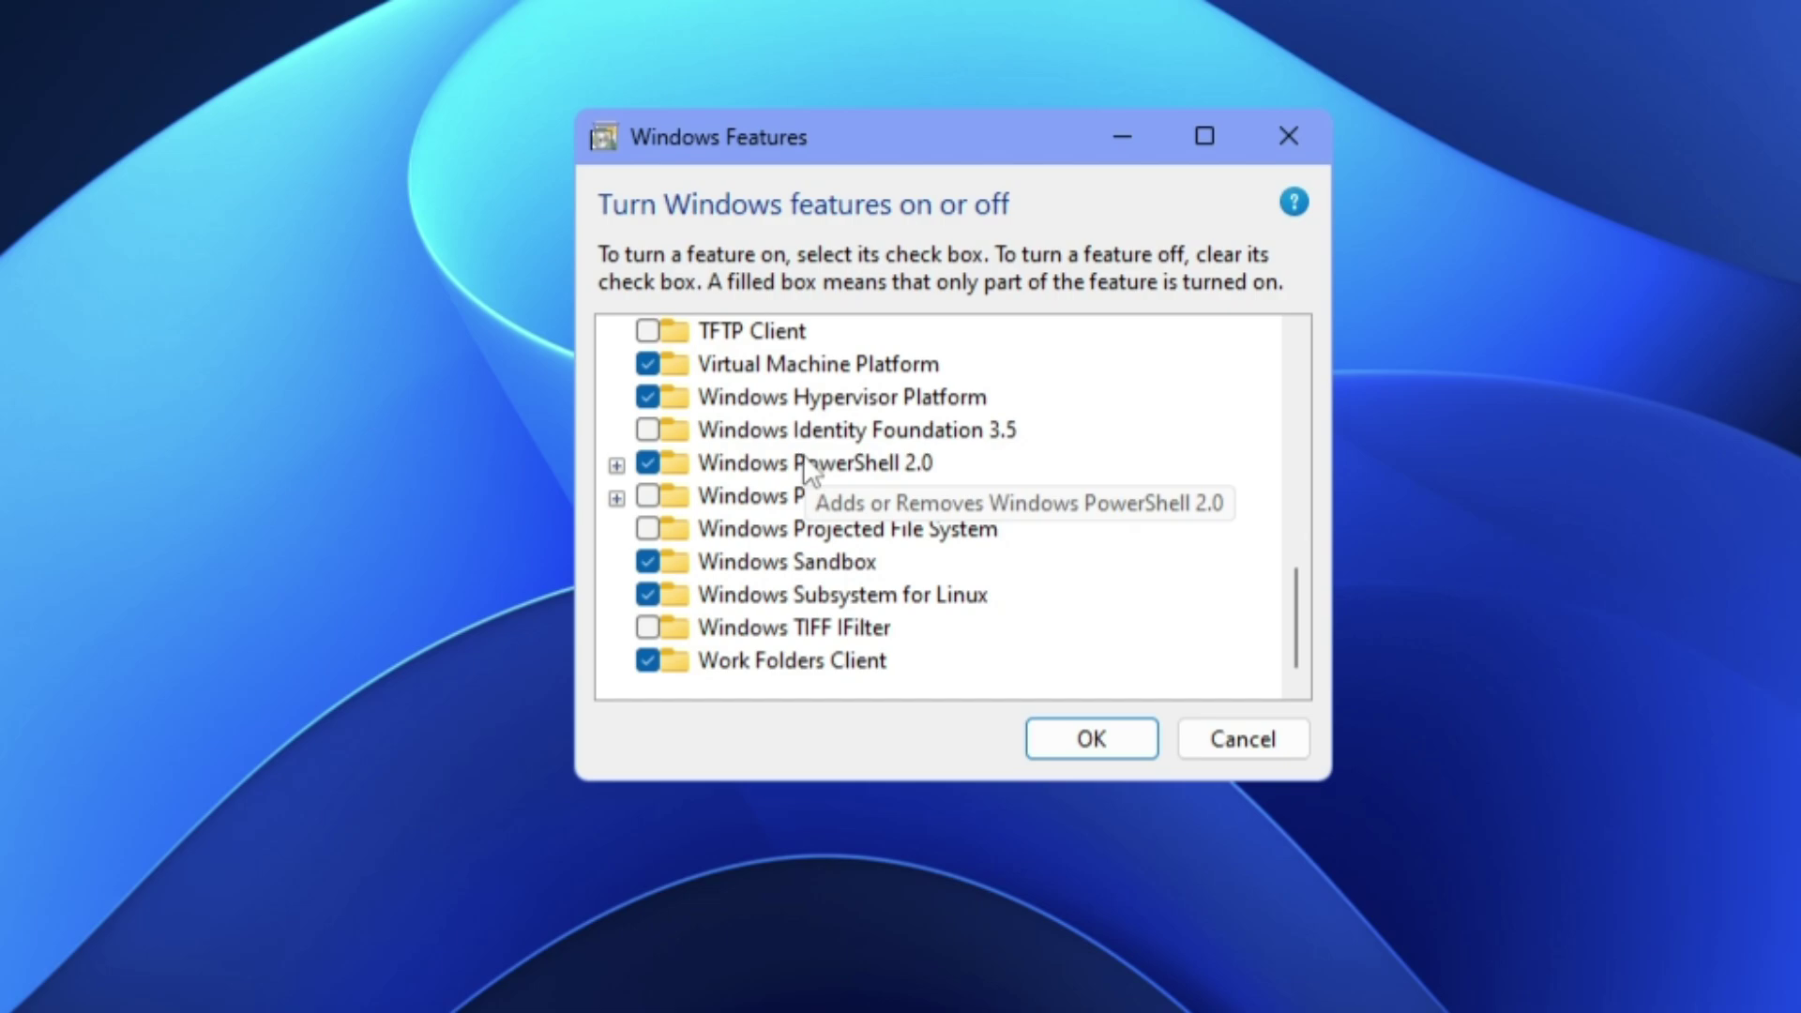
{"action": "scroll", "coordinate": [773, 494], "scroll_direction": "up", "scroll_amount": 1}
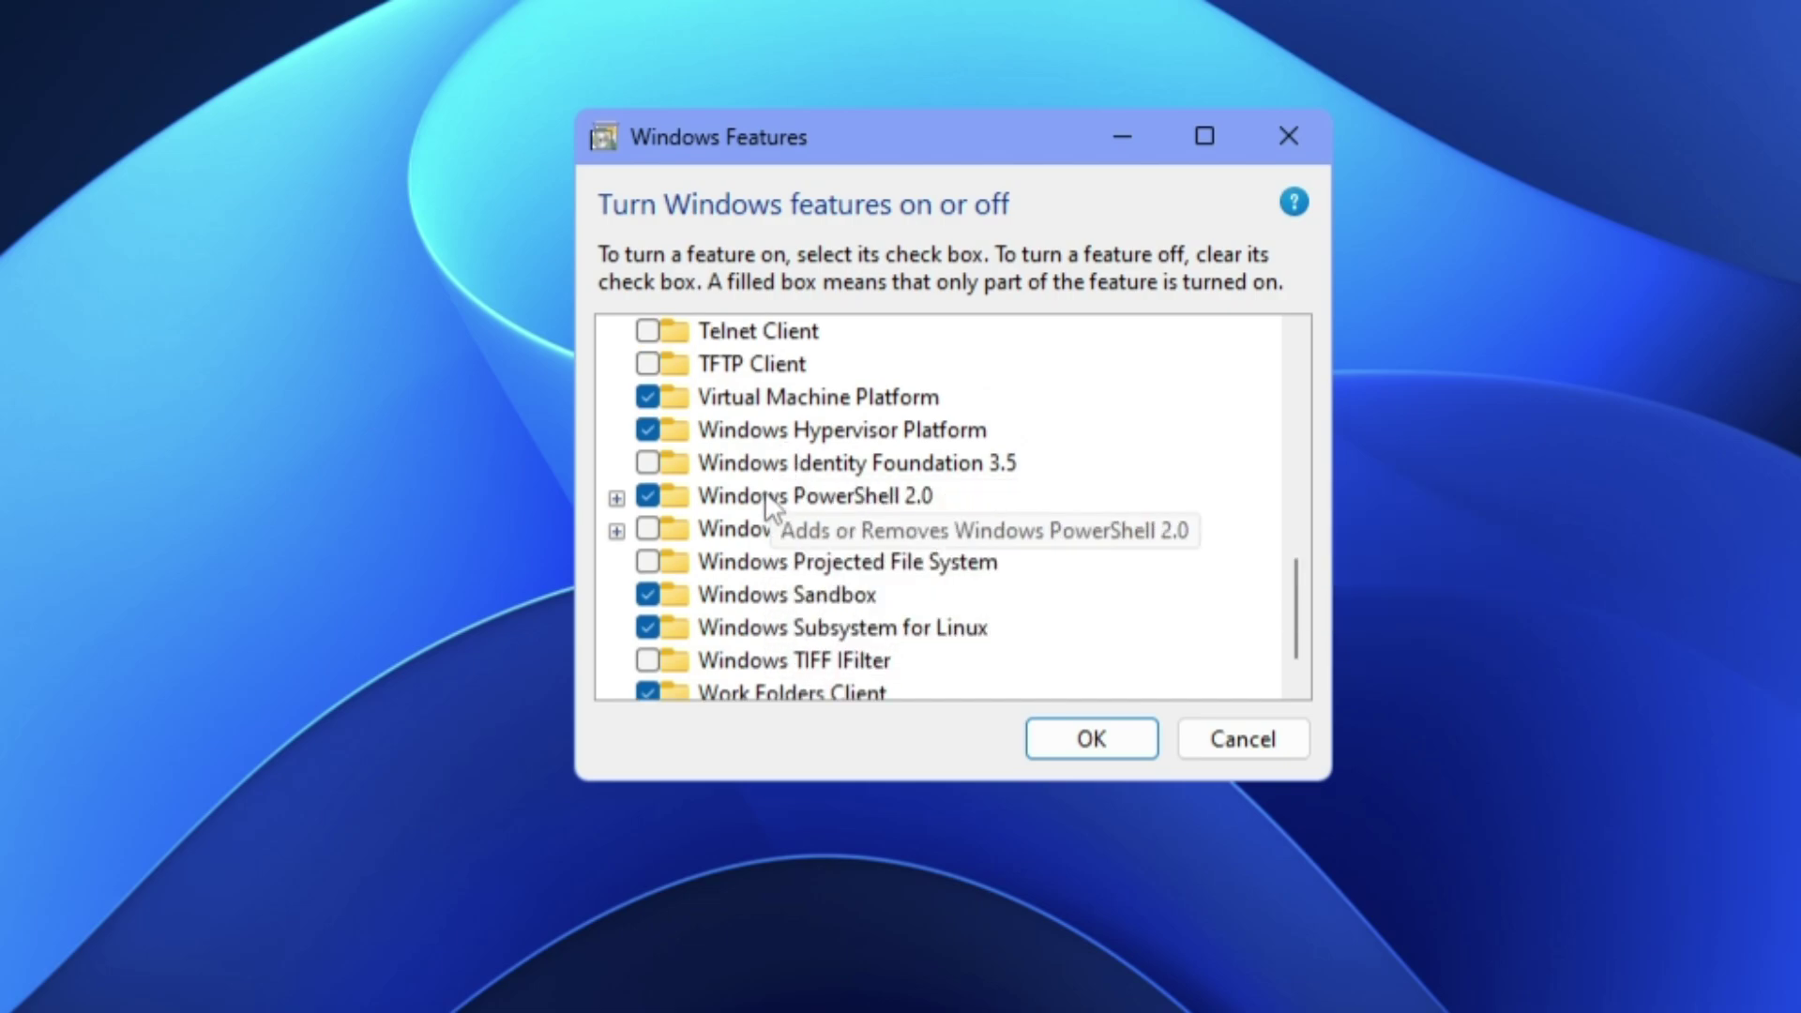
{"action": "left_click", "coordinate": [802, 395]}
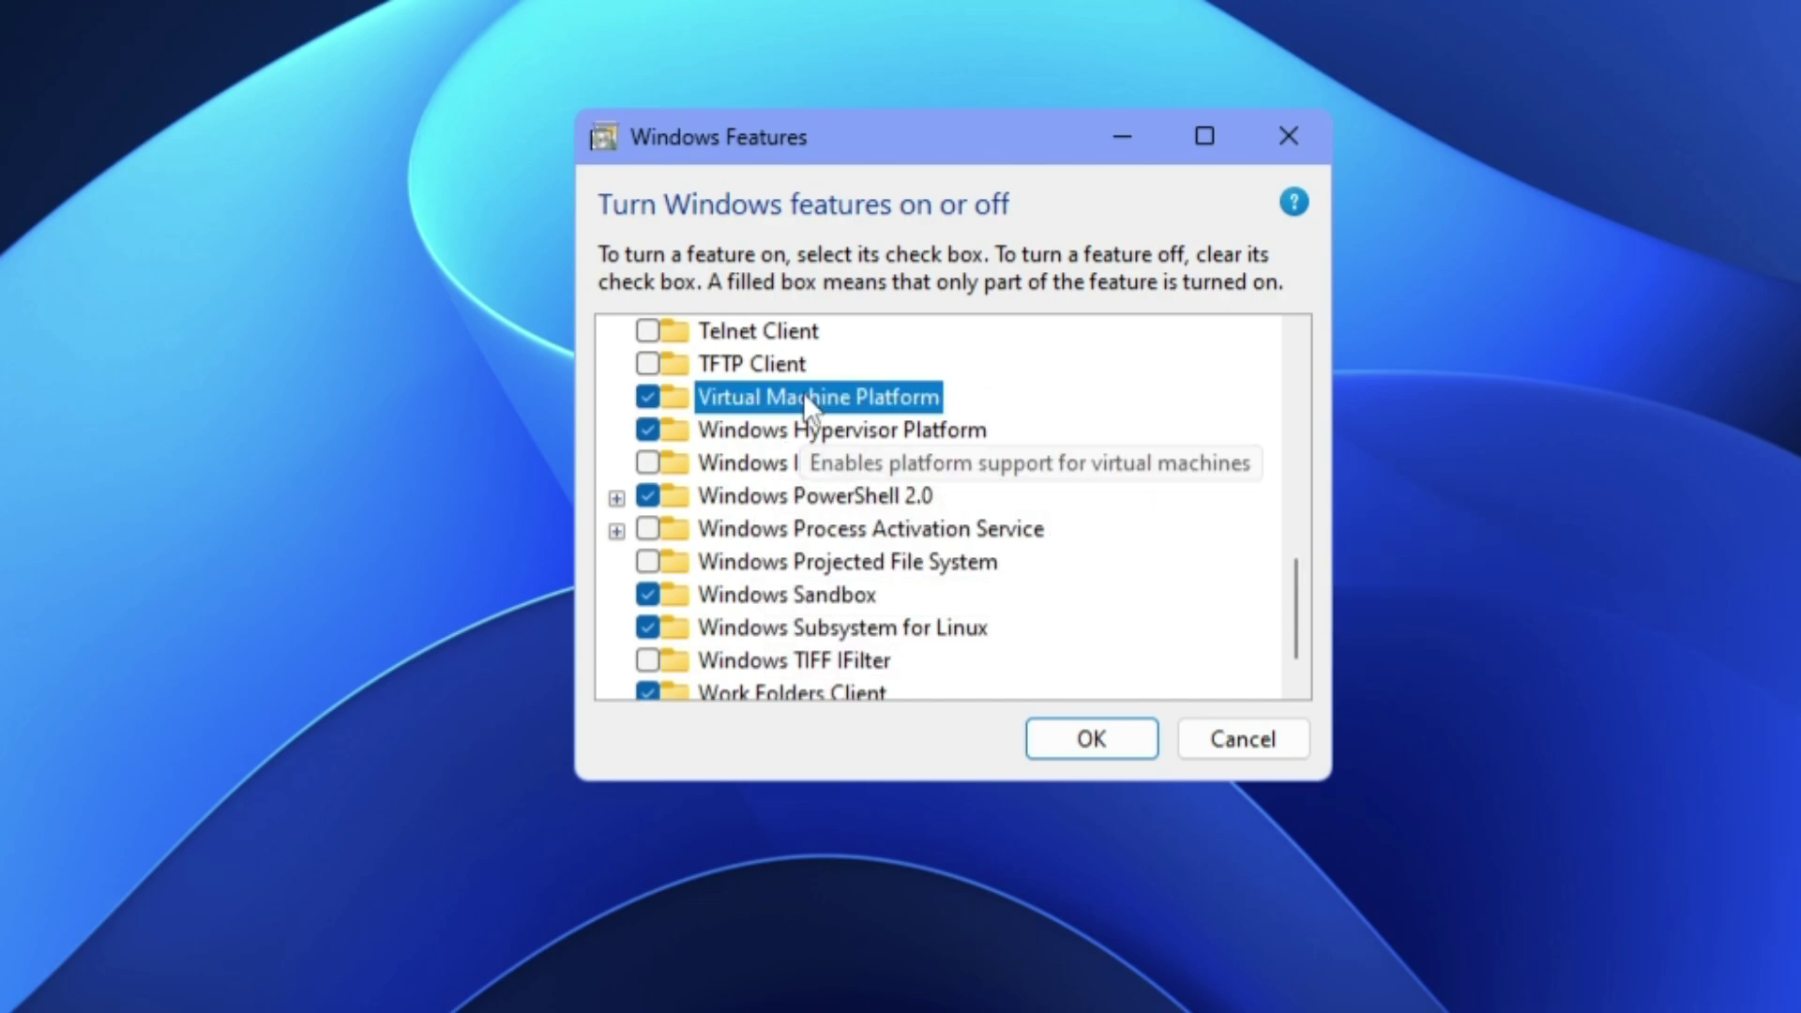
{"action": "left_click", "coordinate": [646, 398]}
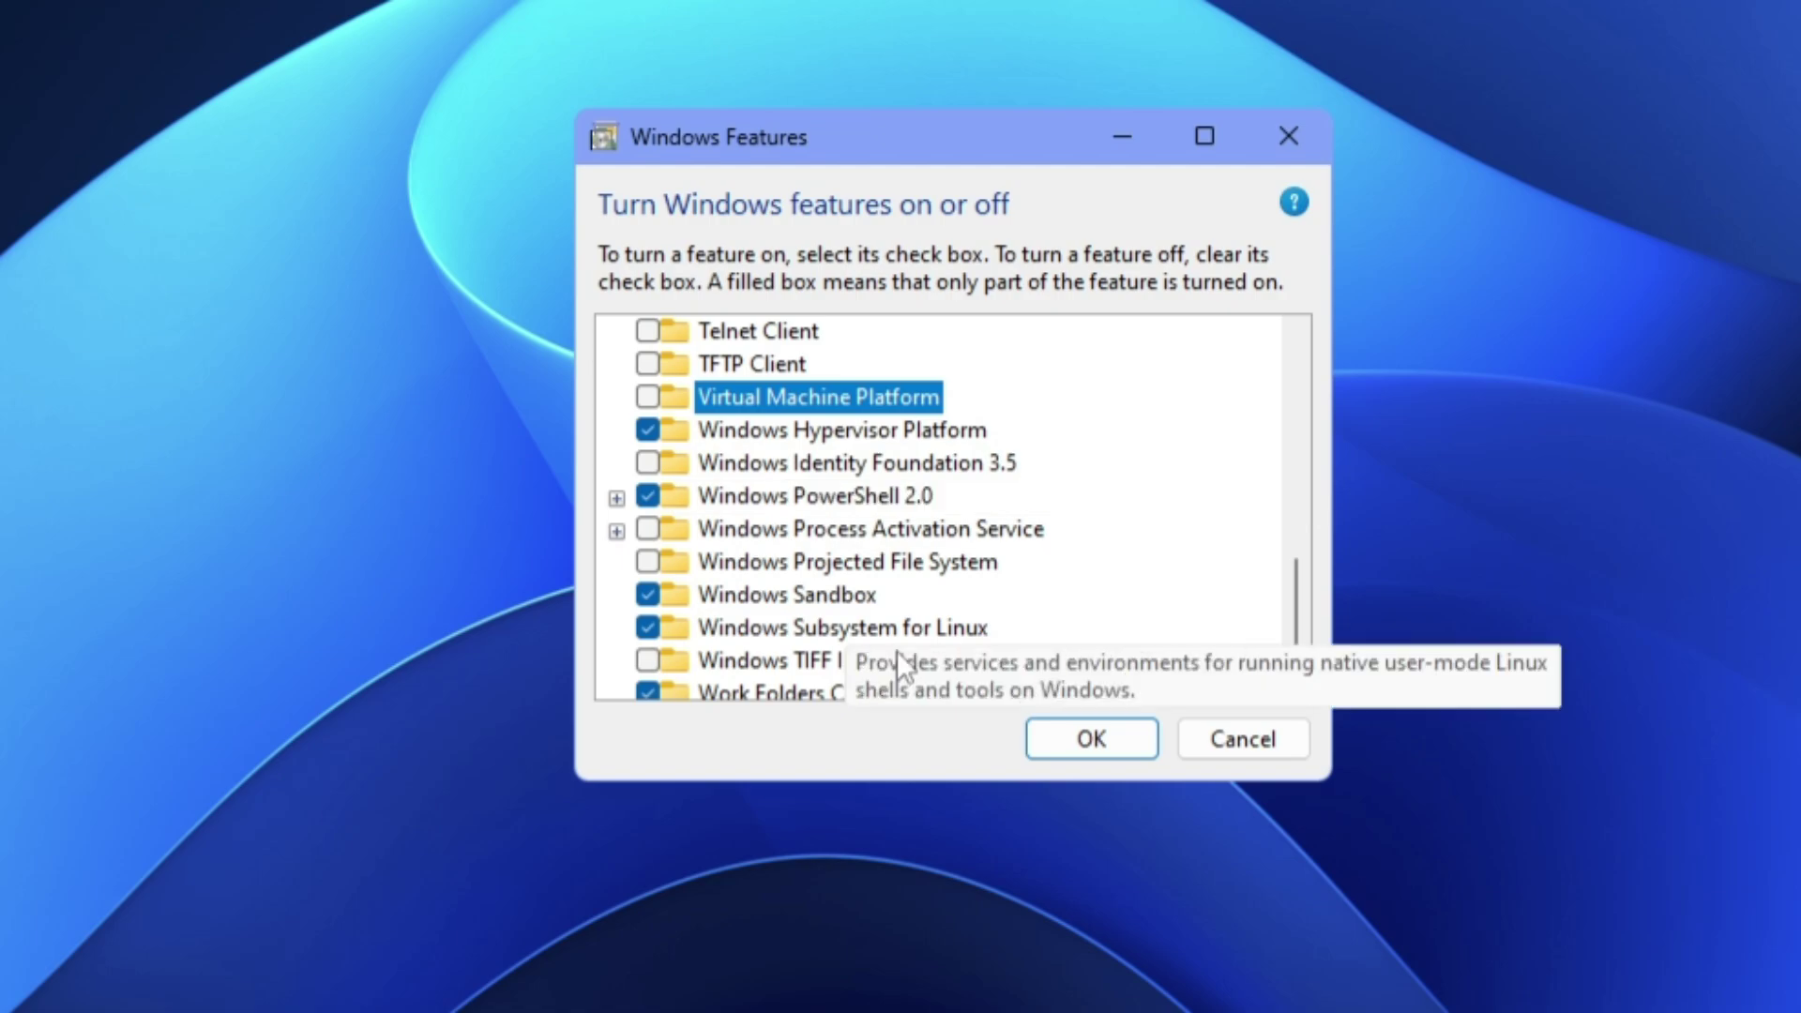
{"action": "left_click", "coordinate": [1079, 751]}
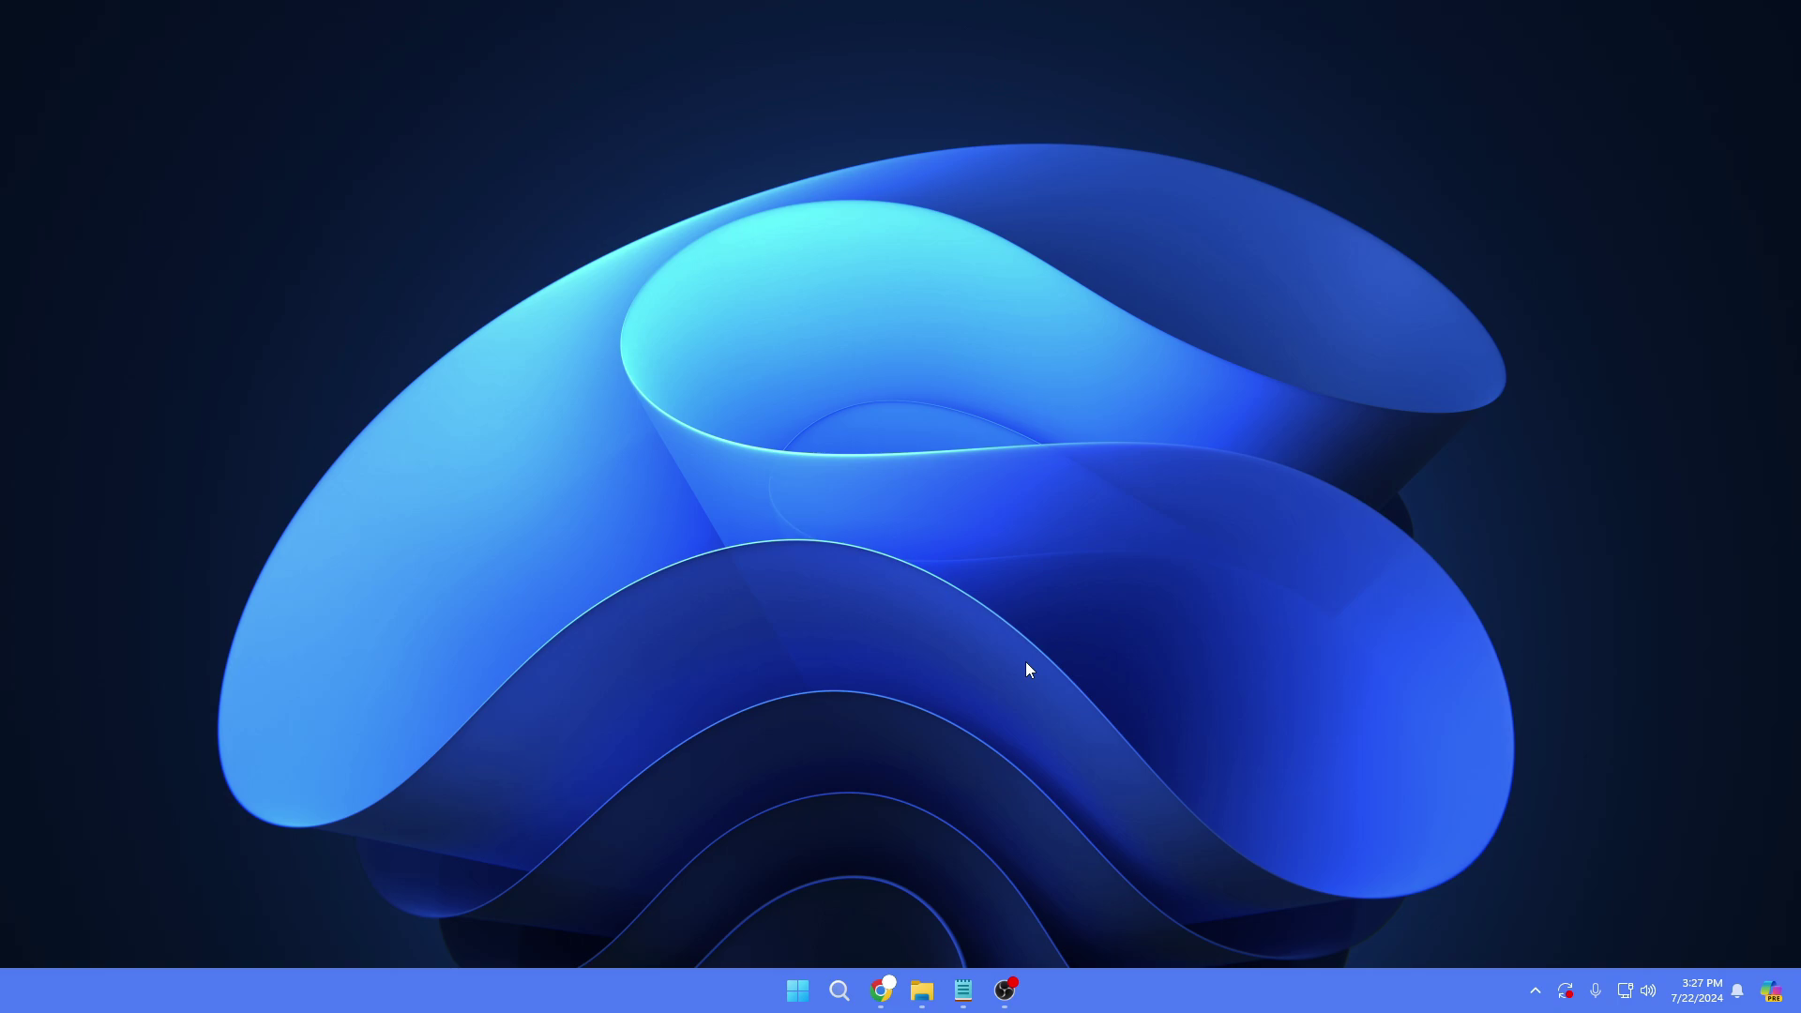
- Set the power mode to Best performance in the system's Power settings
{"action": "right_click", "coordinate": [797, 991]}
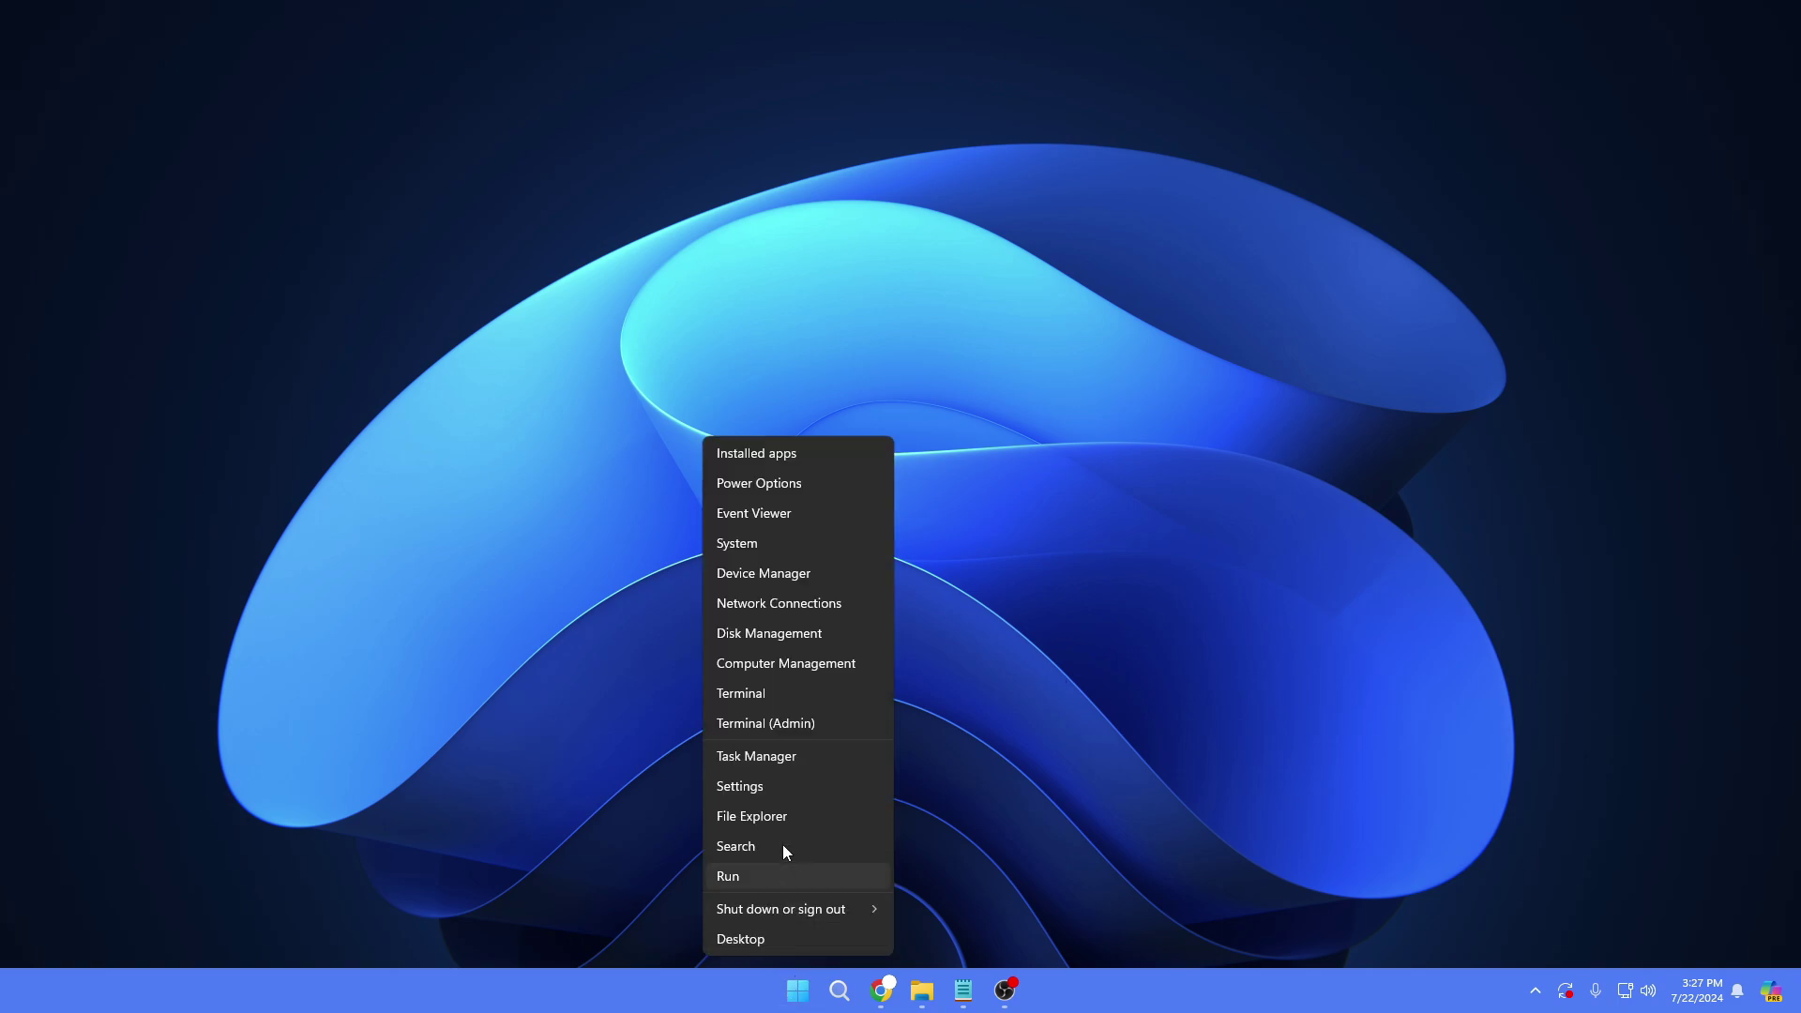
{"action": "left_click", "coordinate": [764, 786]}
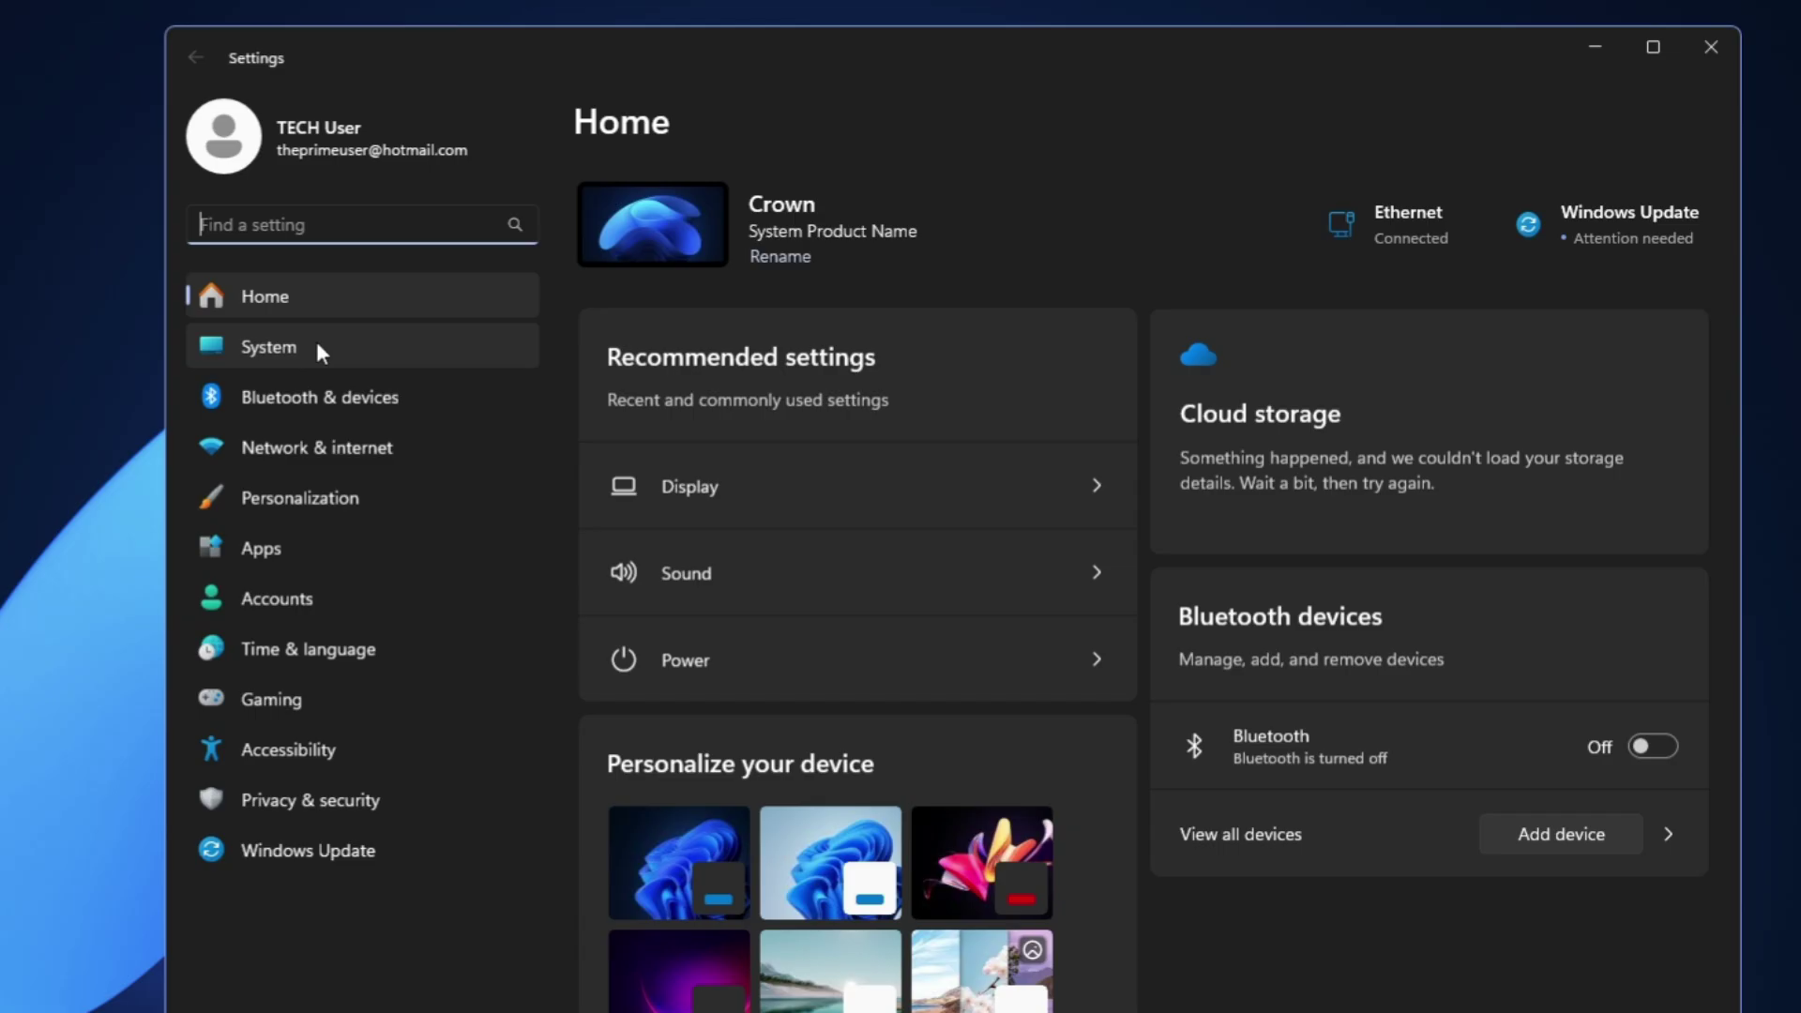
{"action": "left_click", "coordinate": [315, 340]}
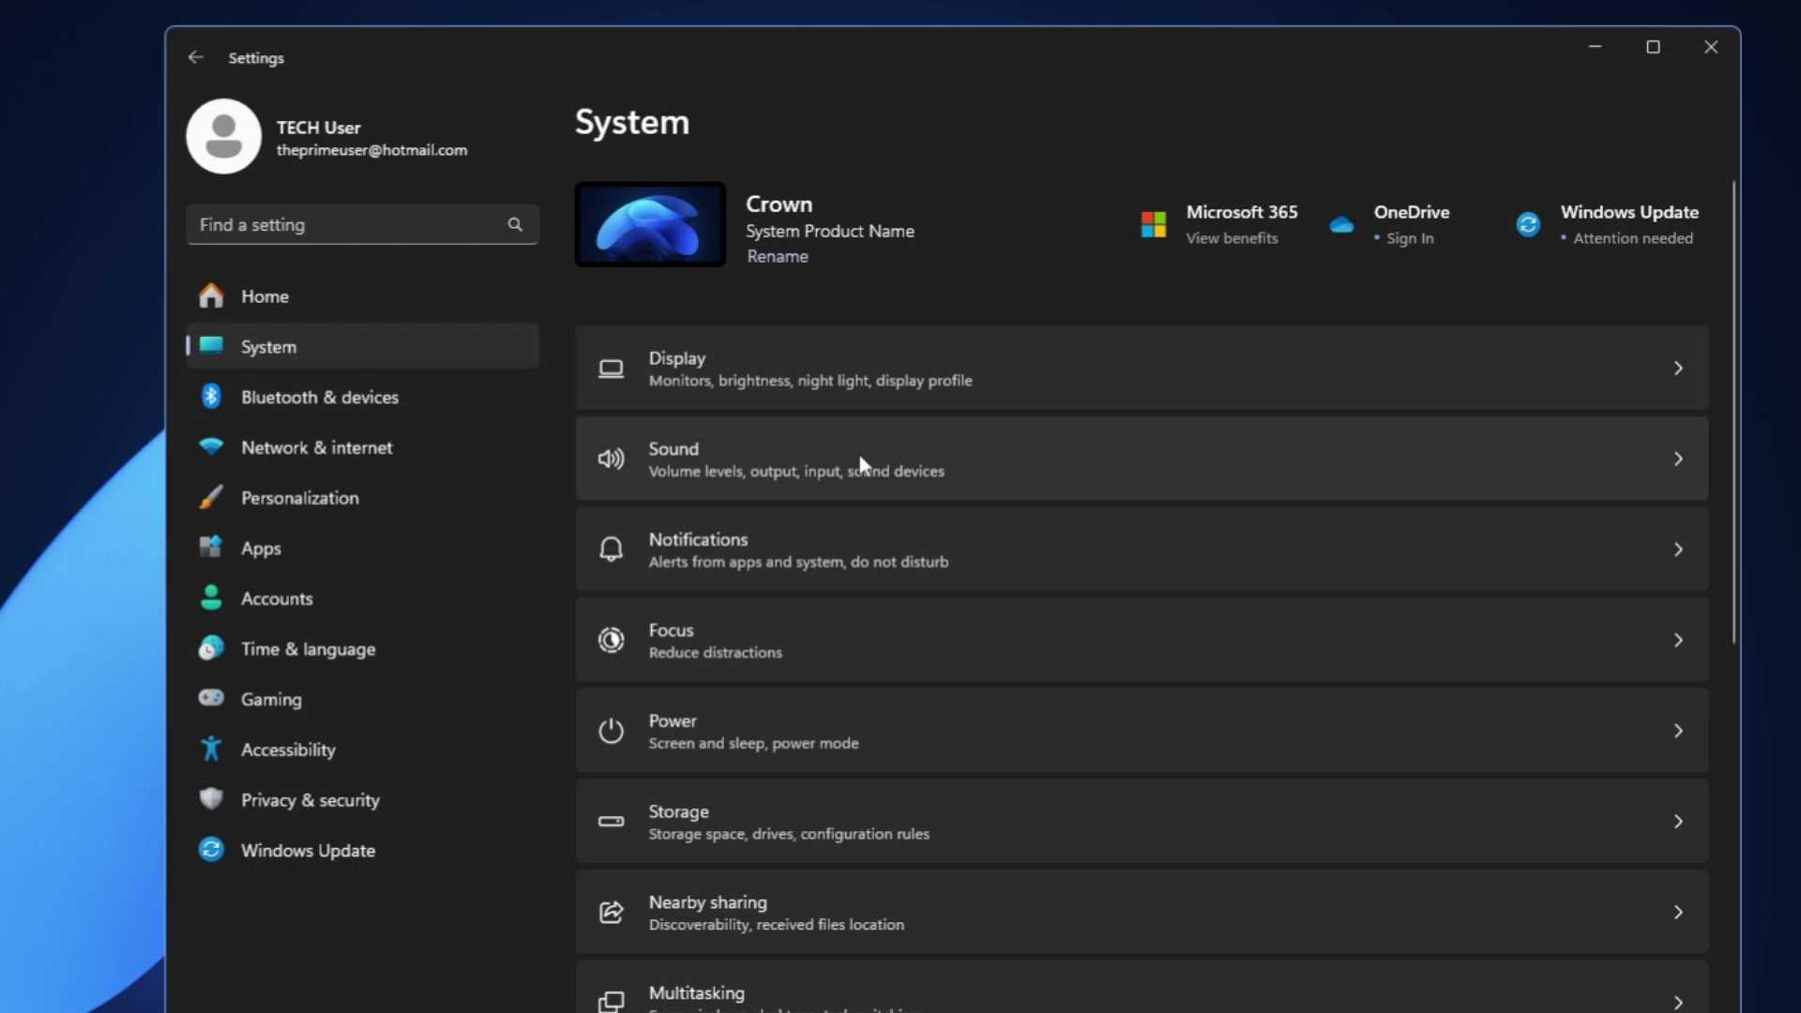
{"action": "scroll", "coordinate": [859, 452], "scroll_direction": "down", "scroll_amount": 3}
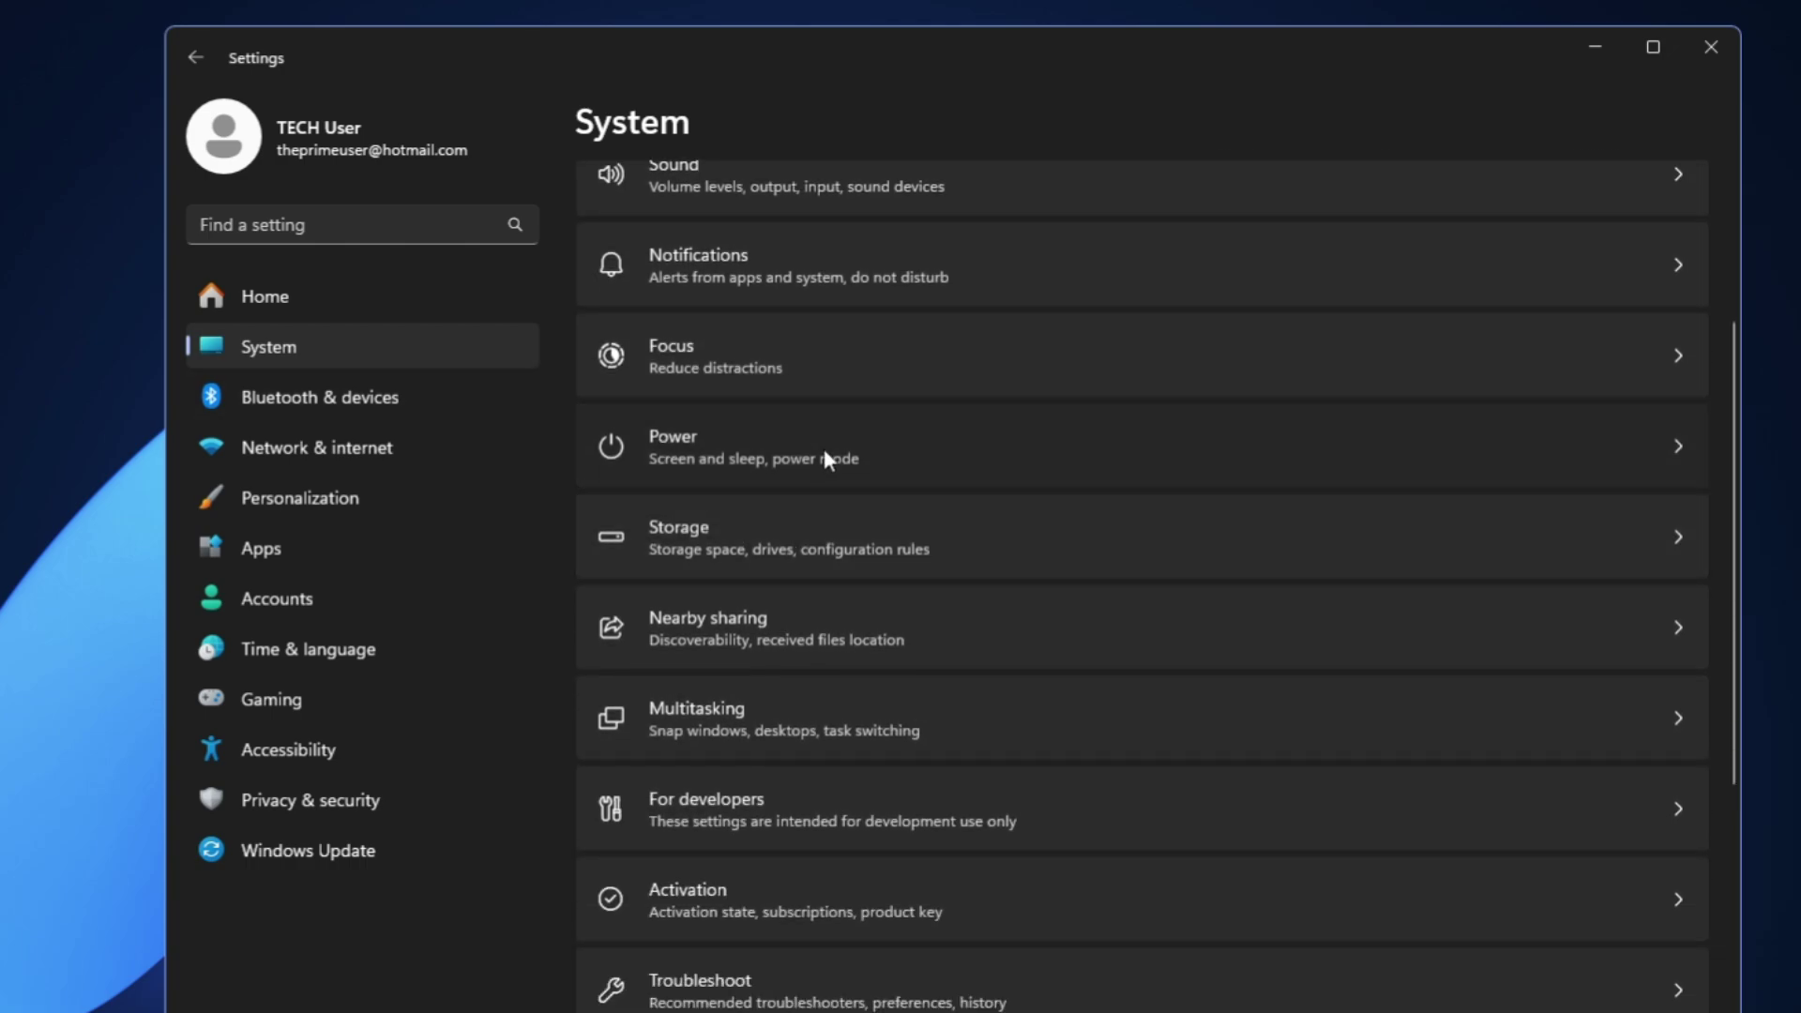
{"action": "left_click", "coordinate": [825, 458]}
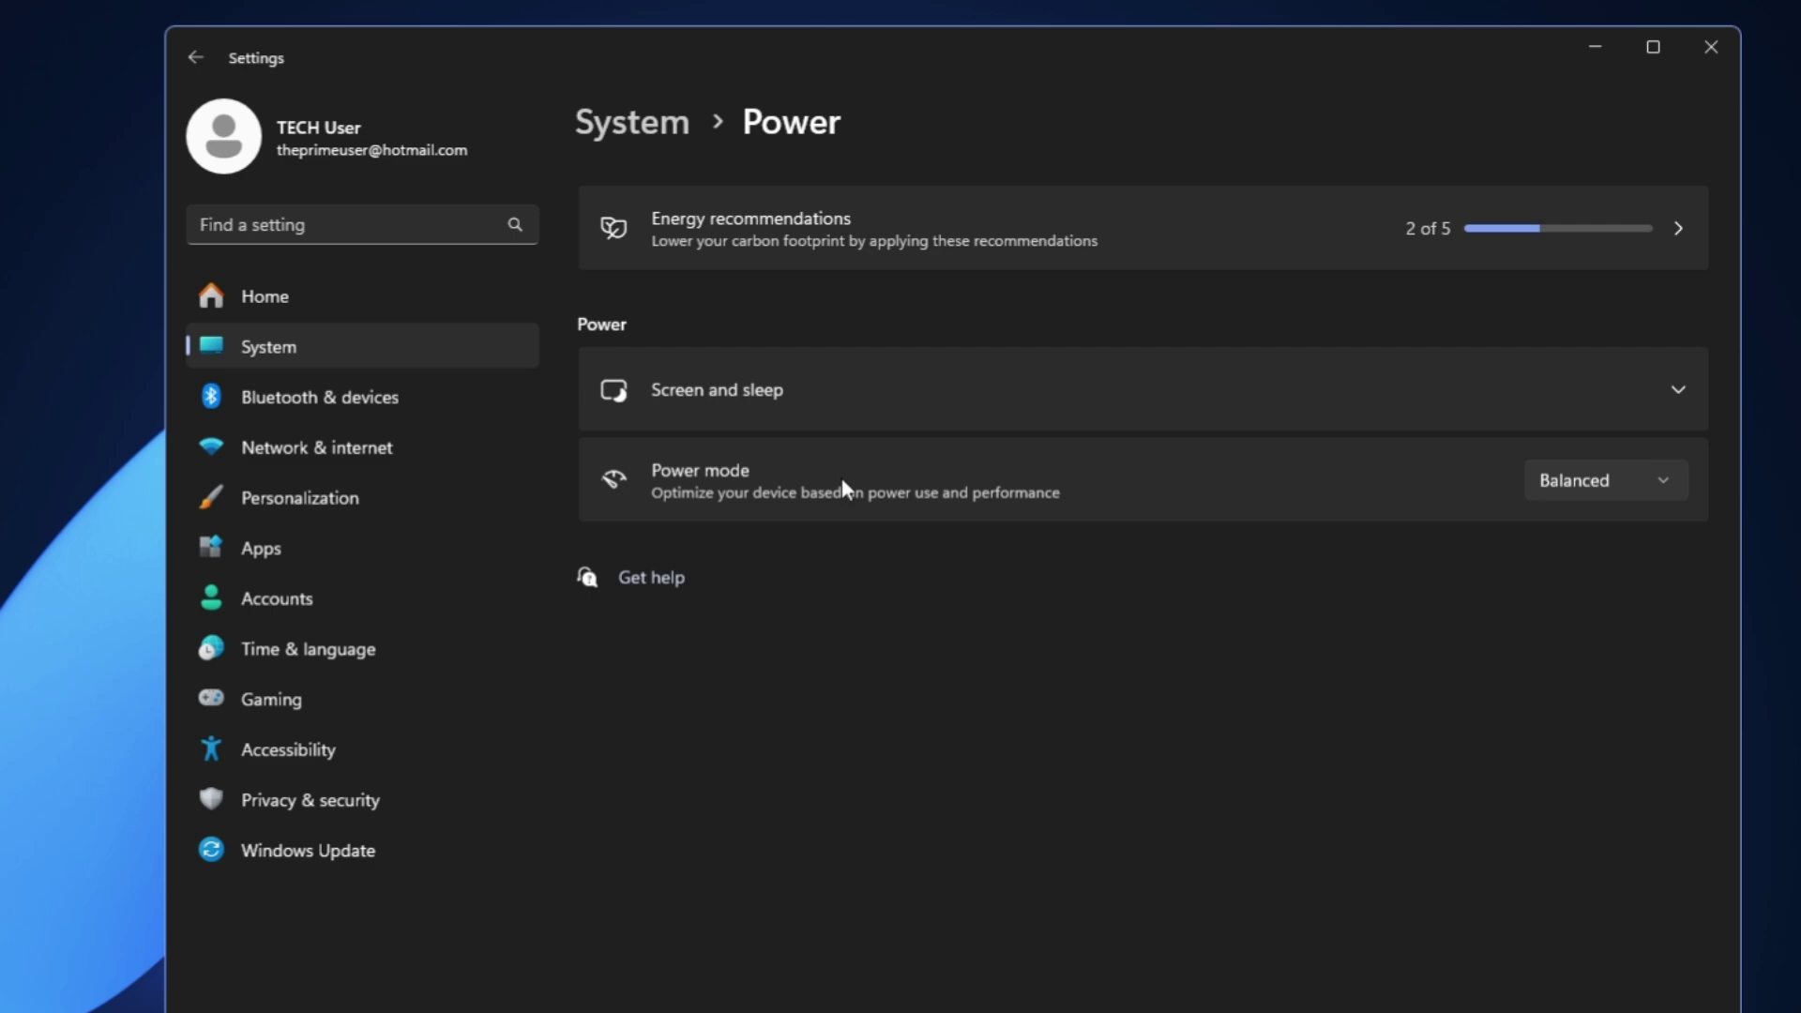
{"action": "left_click", "coordinate": [1635, 481]}
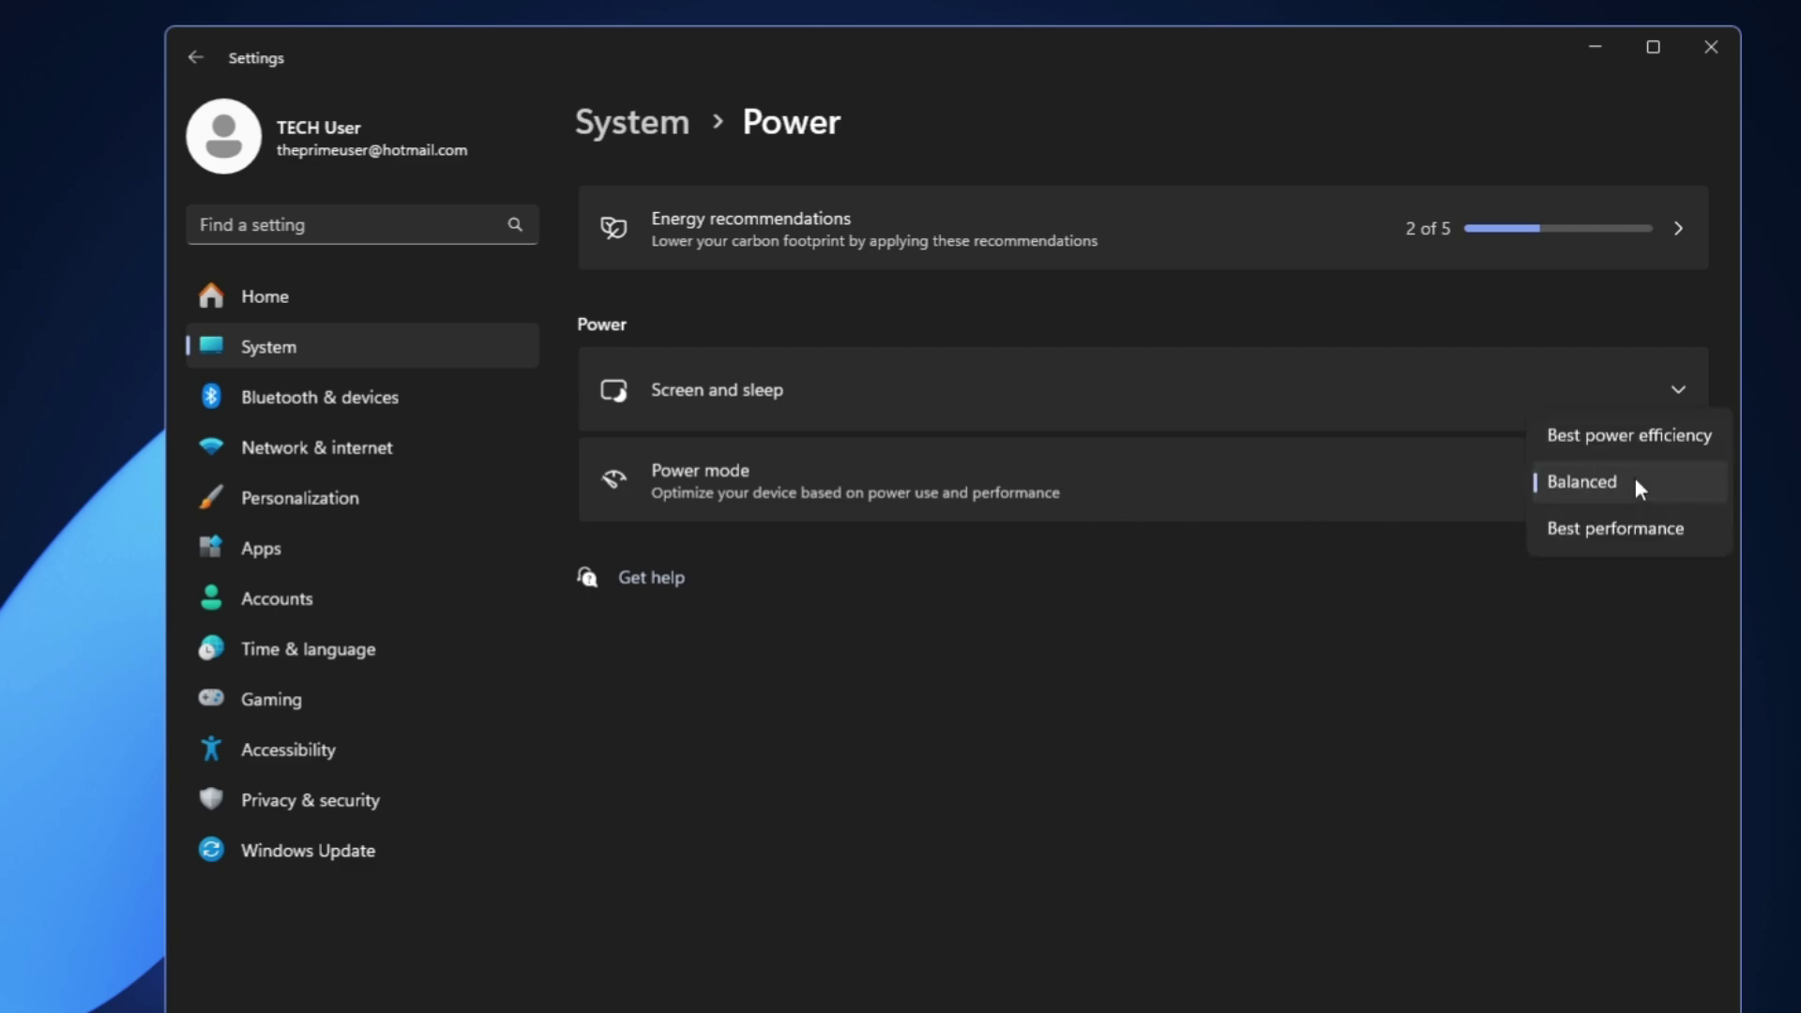
{"action": "left_click", "coordinate": [1617, 525]}
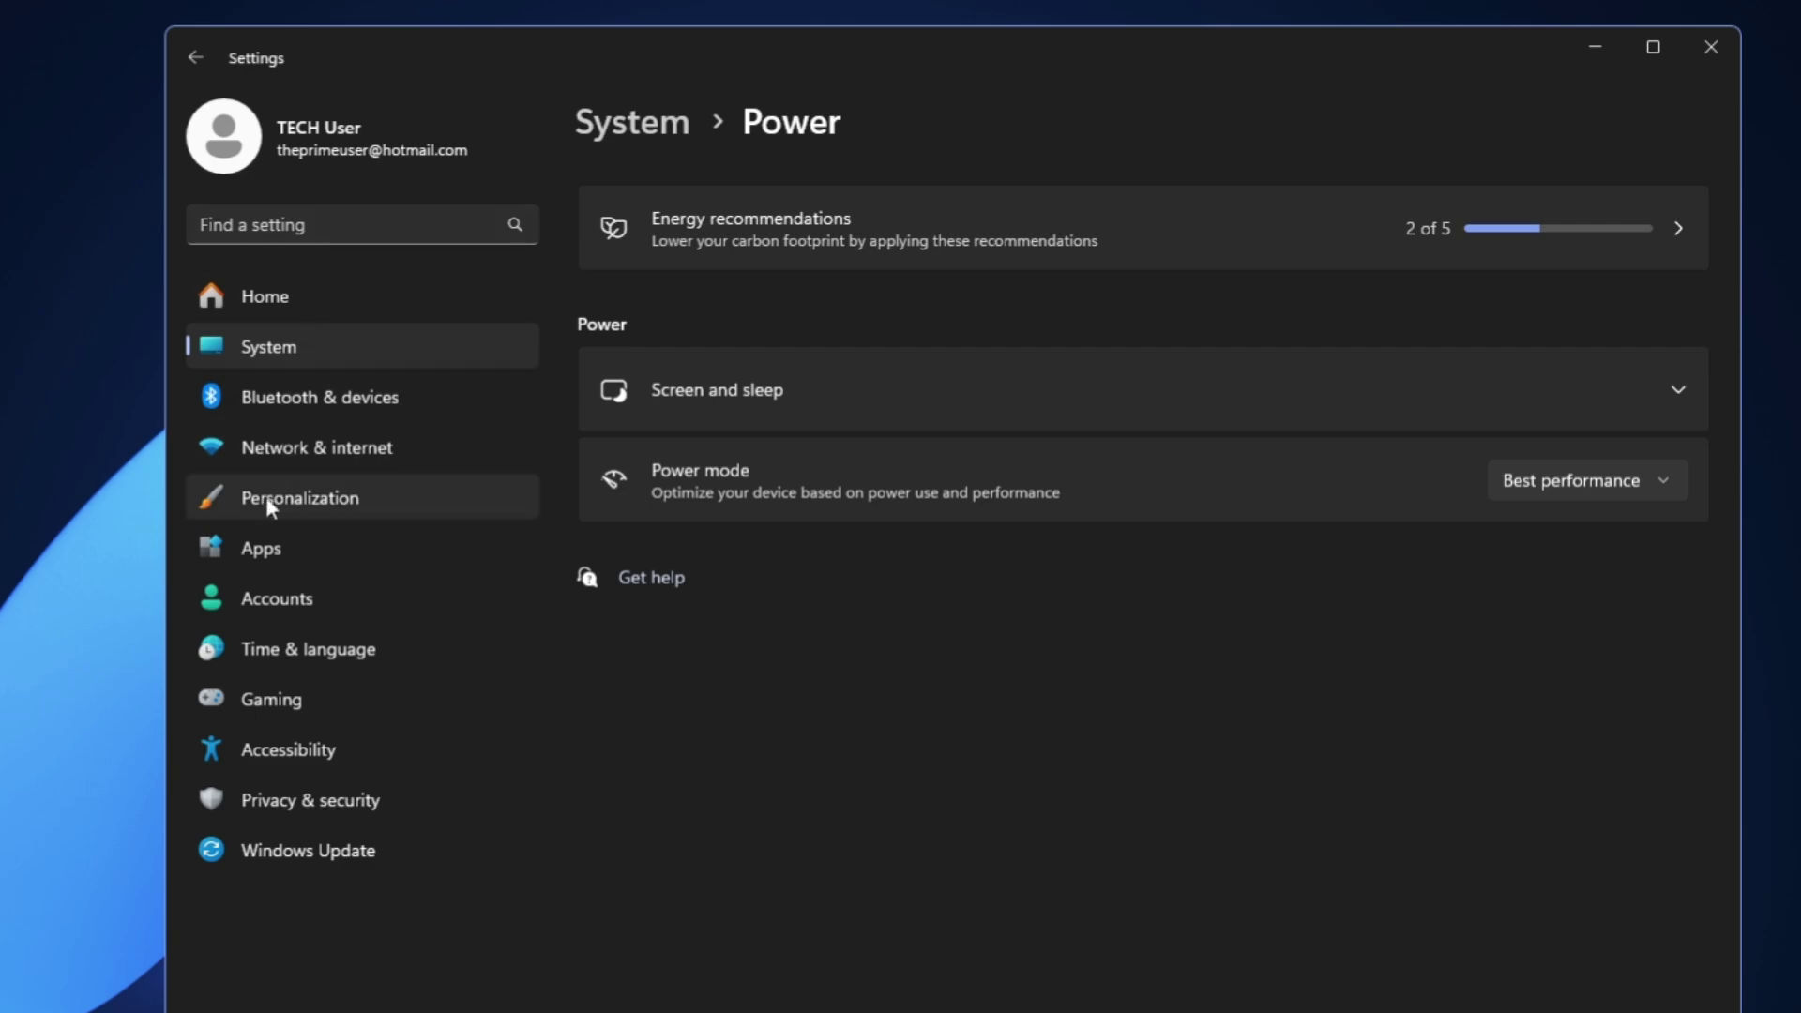
- Examine the full list of startup apps in the Apps settings for programs that launch at sign-in
{"action": "left_click", "coordinate": [292, 560]}
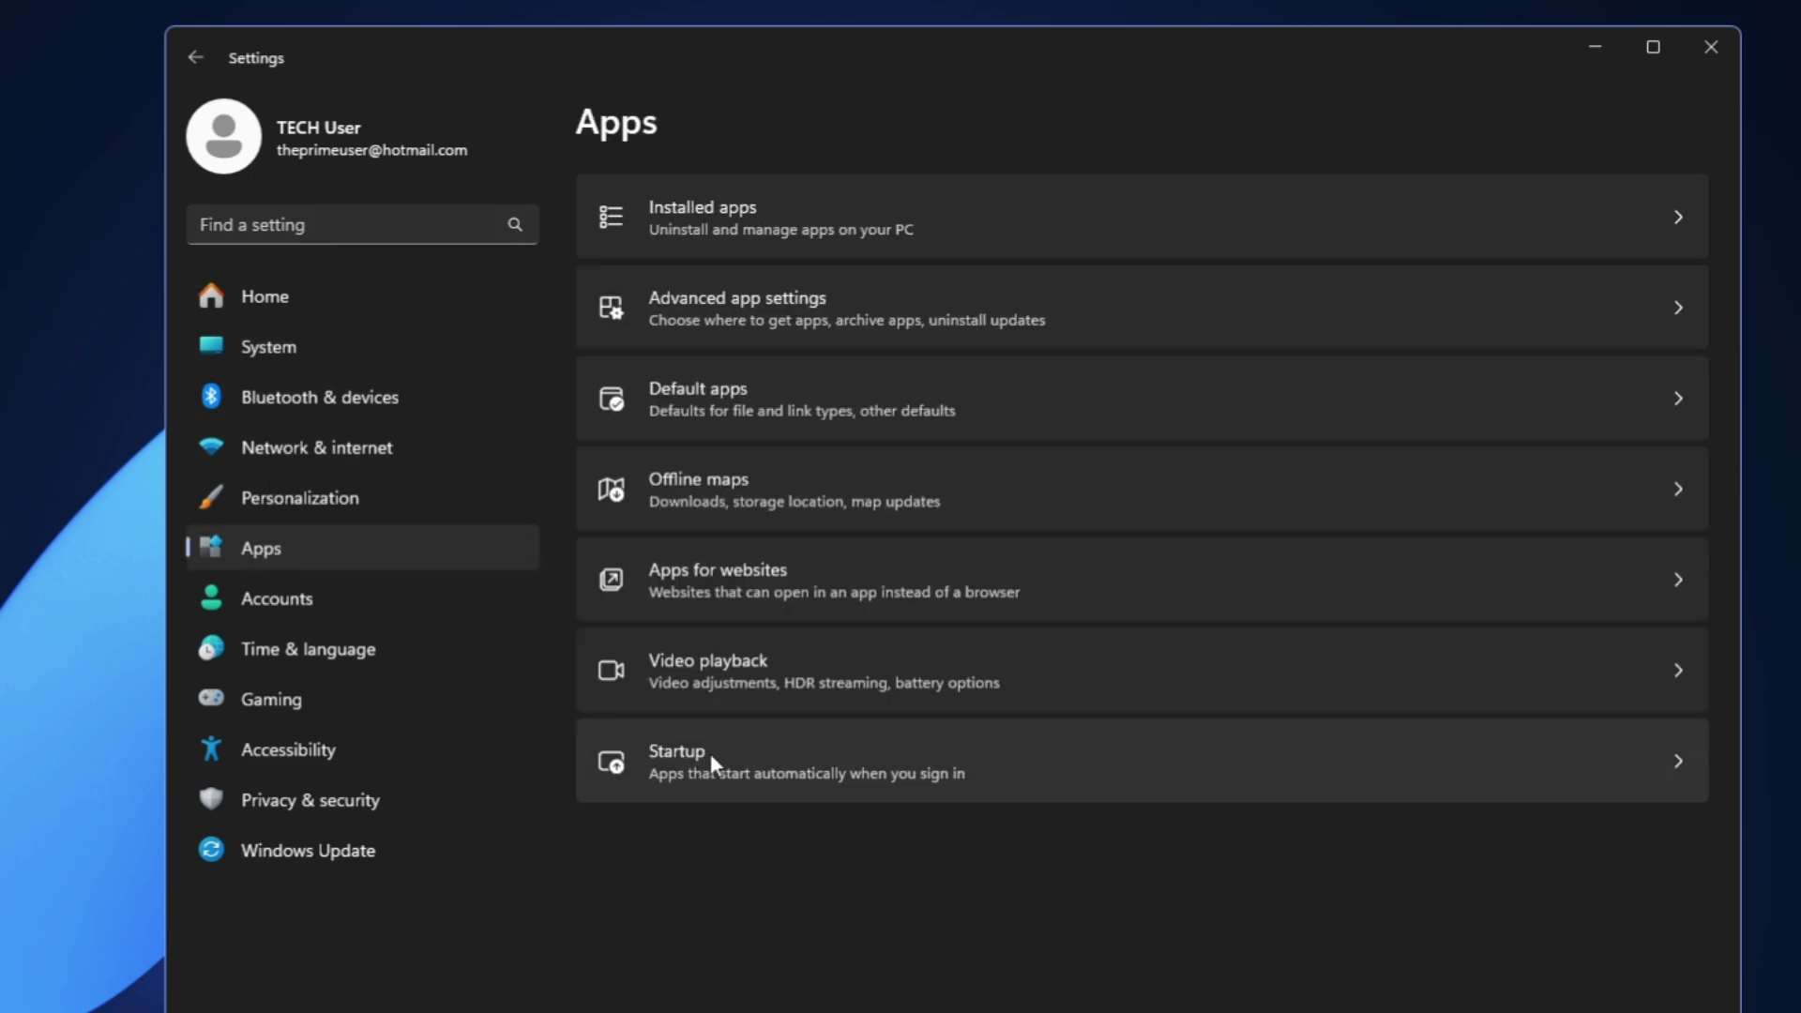
{"action": "left_click", "coordinate": [768, 764]}
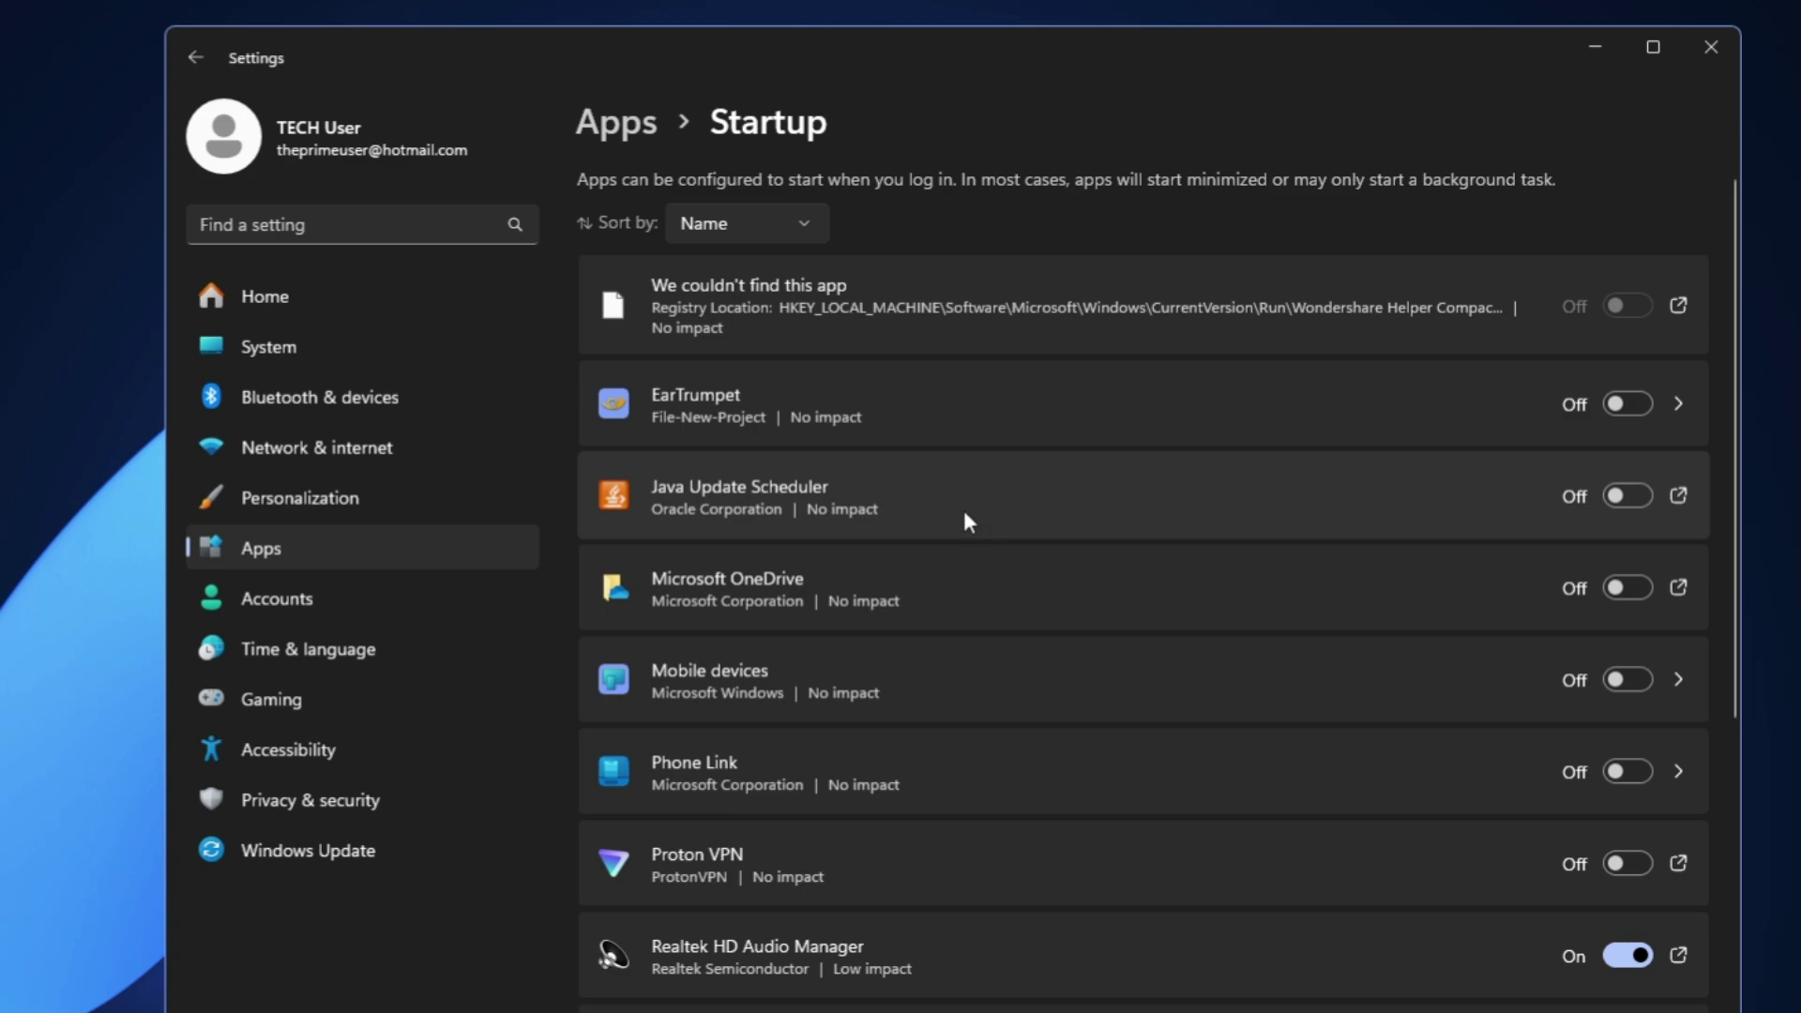
{"action": "scroll", "coordinate": [1039, 581], "scroll_direction": "down", "scroll_amount": 5}
{"action": "scroll", "coordinate": [904, 623], "scroll_direction": "up", "scroll_amount": 5}
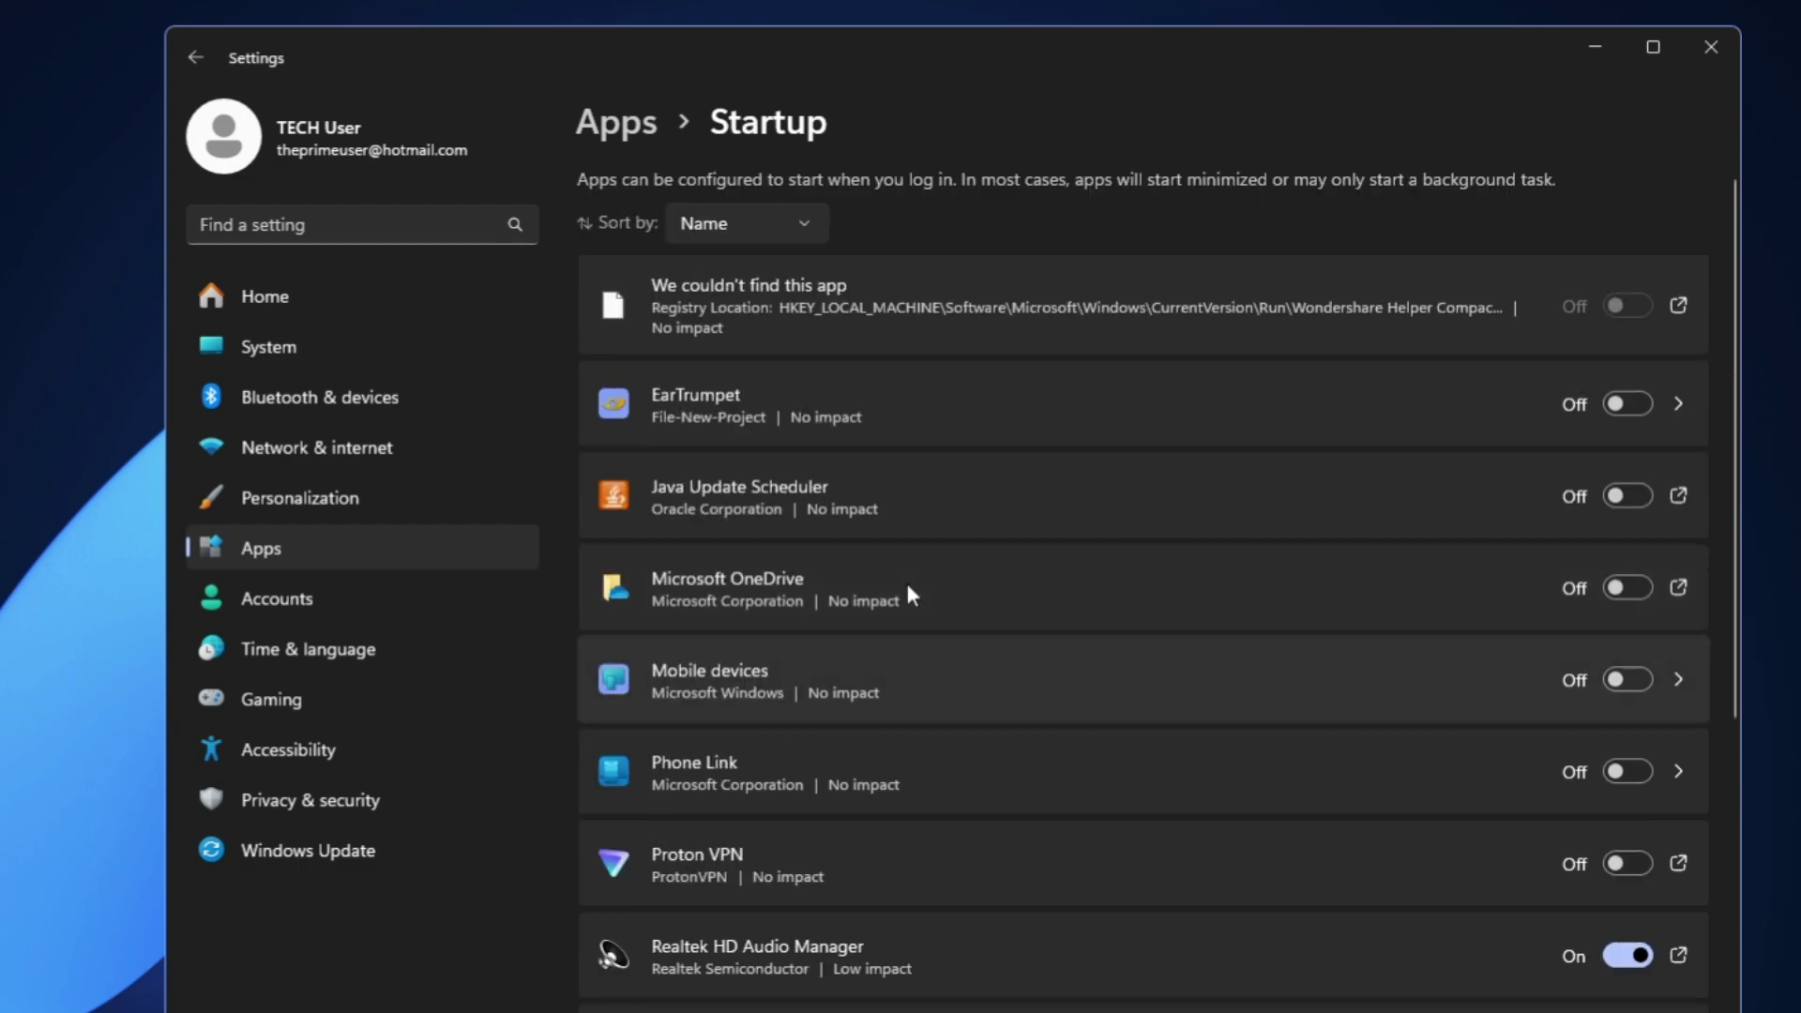
{"action": "scroll", "coordinate": [740, 548], "scroll_direction": "down", "scroll_amount": 2}
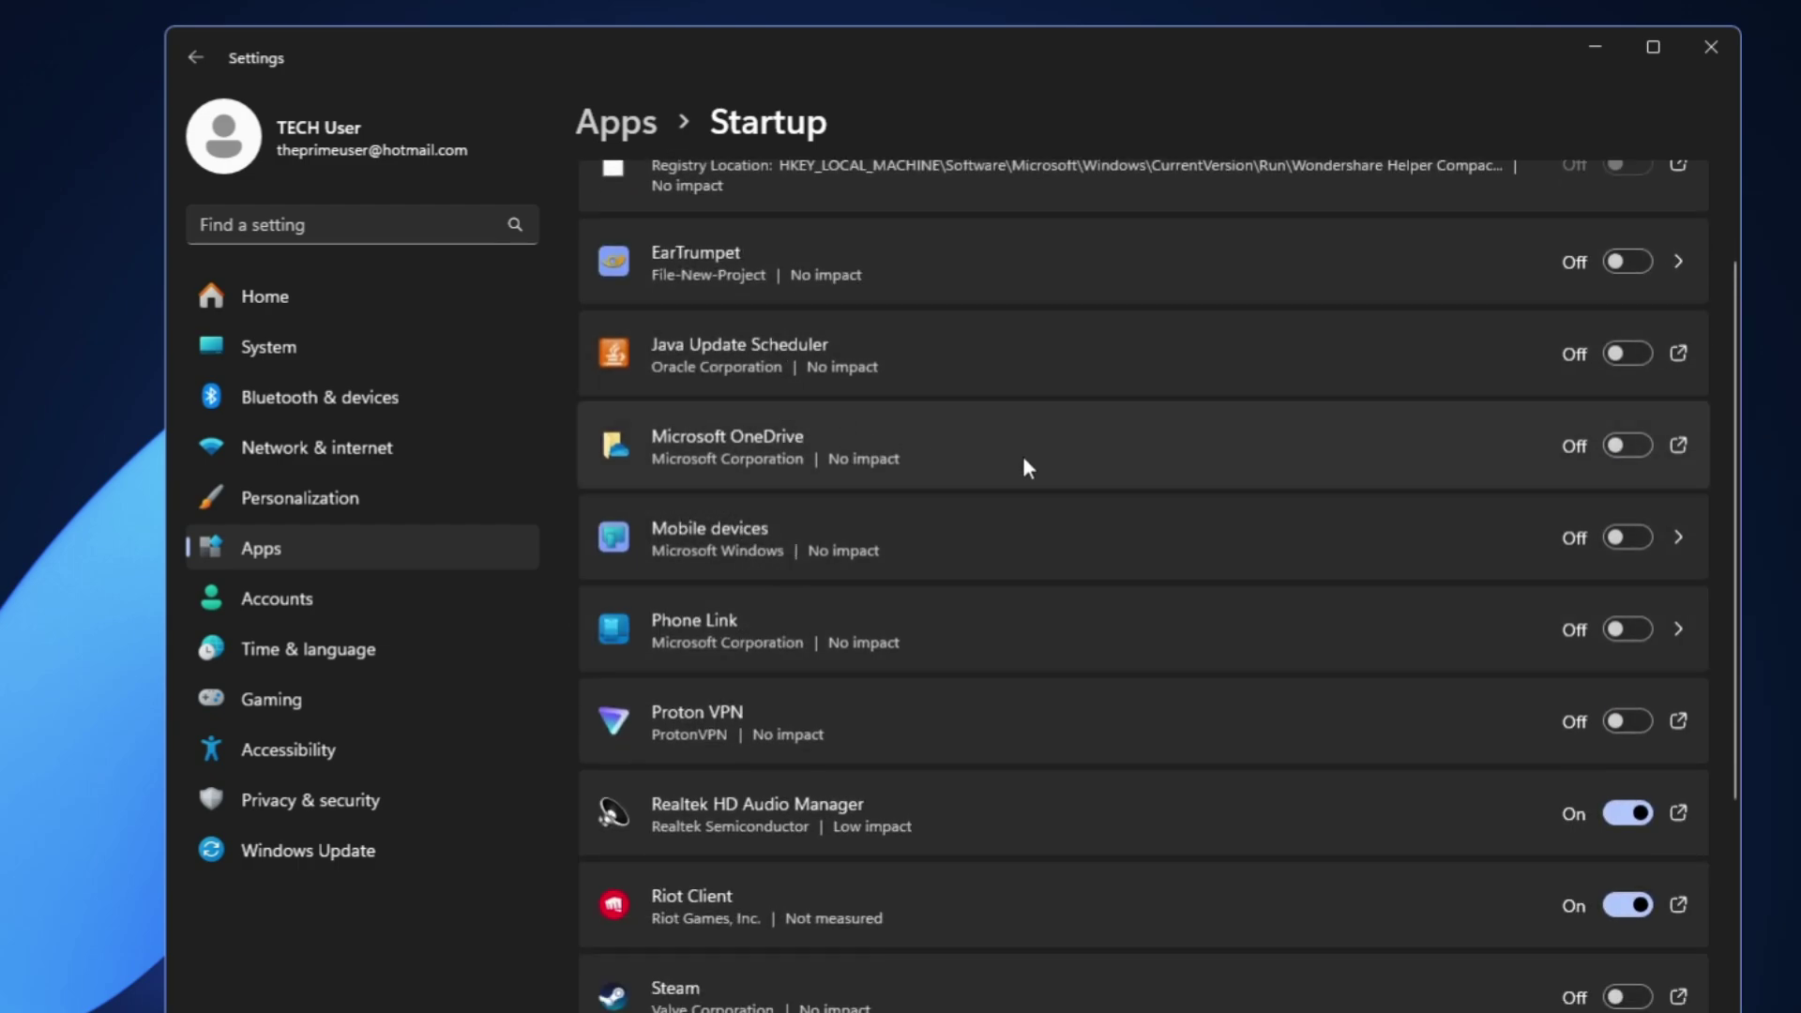
{"action": "scroll", "coordinate": [1022, 457], "scroll_direction": "down", "scroll_amount": 5}
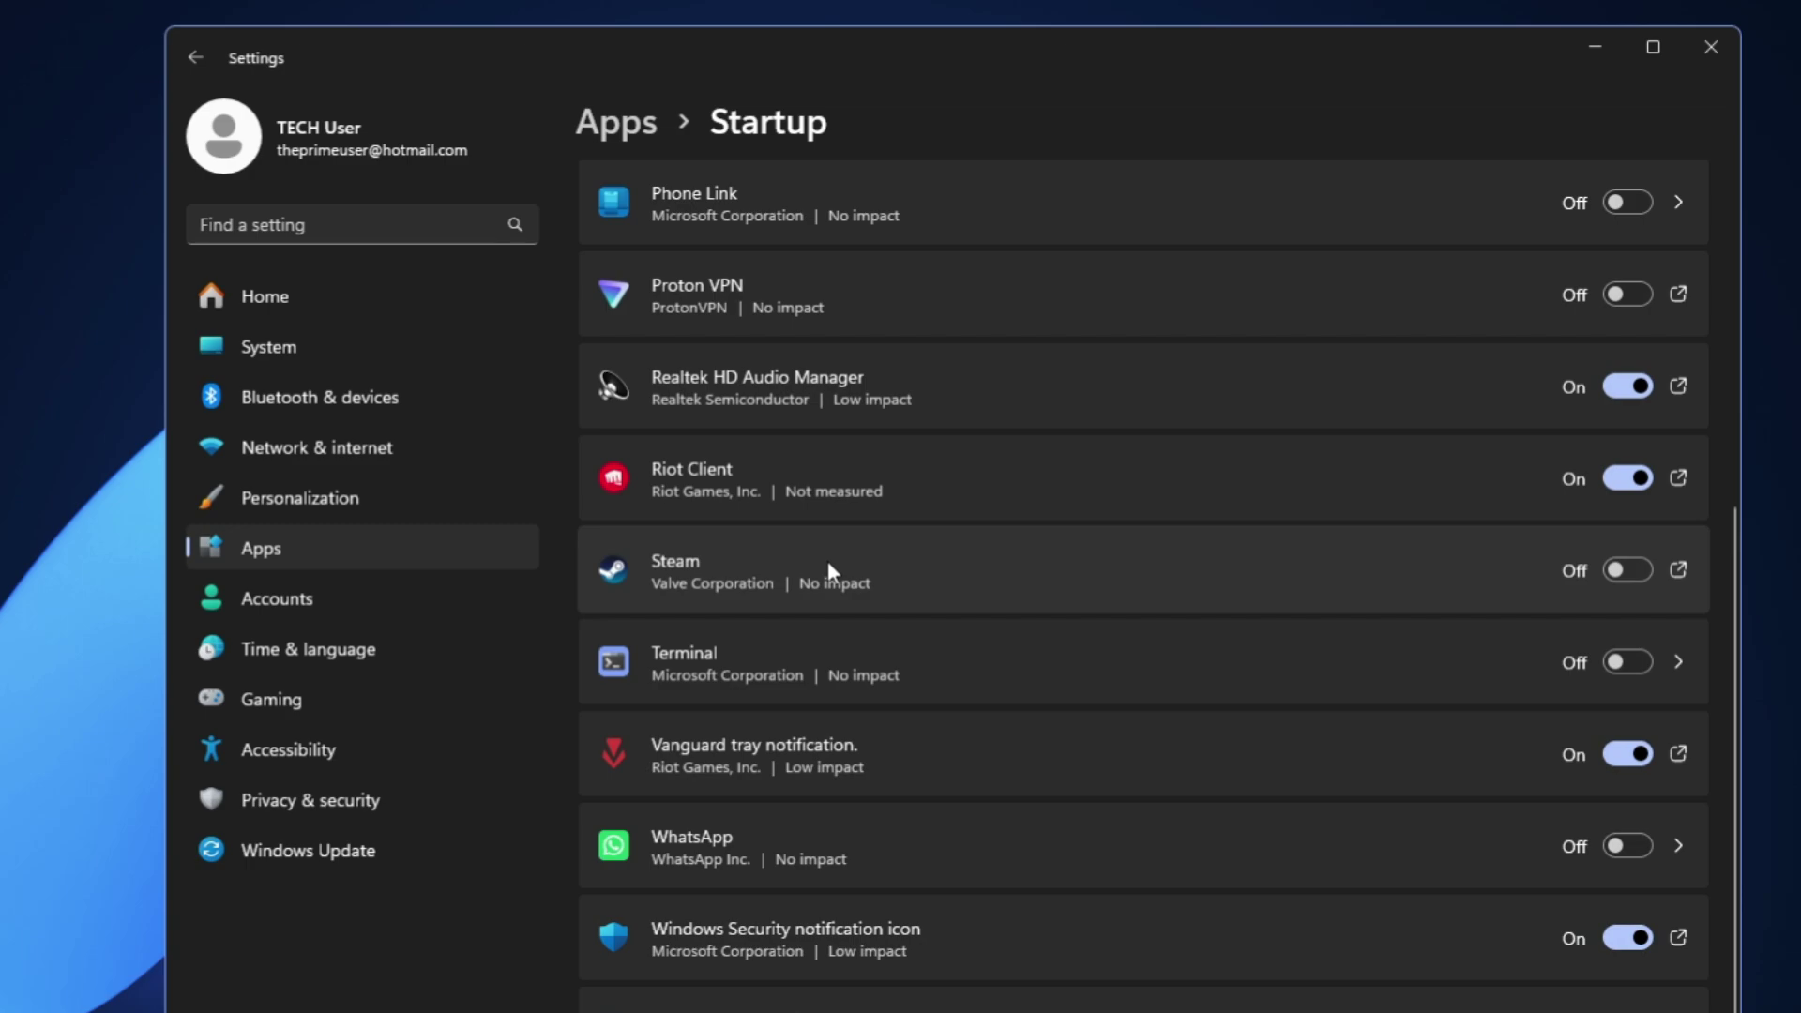
{"action": "scroll", "coordinate": [870, 705], "scroll_direction": "down", "scroll_amount": 1}
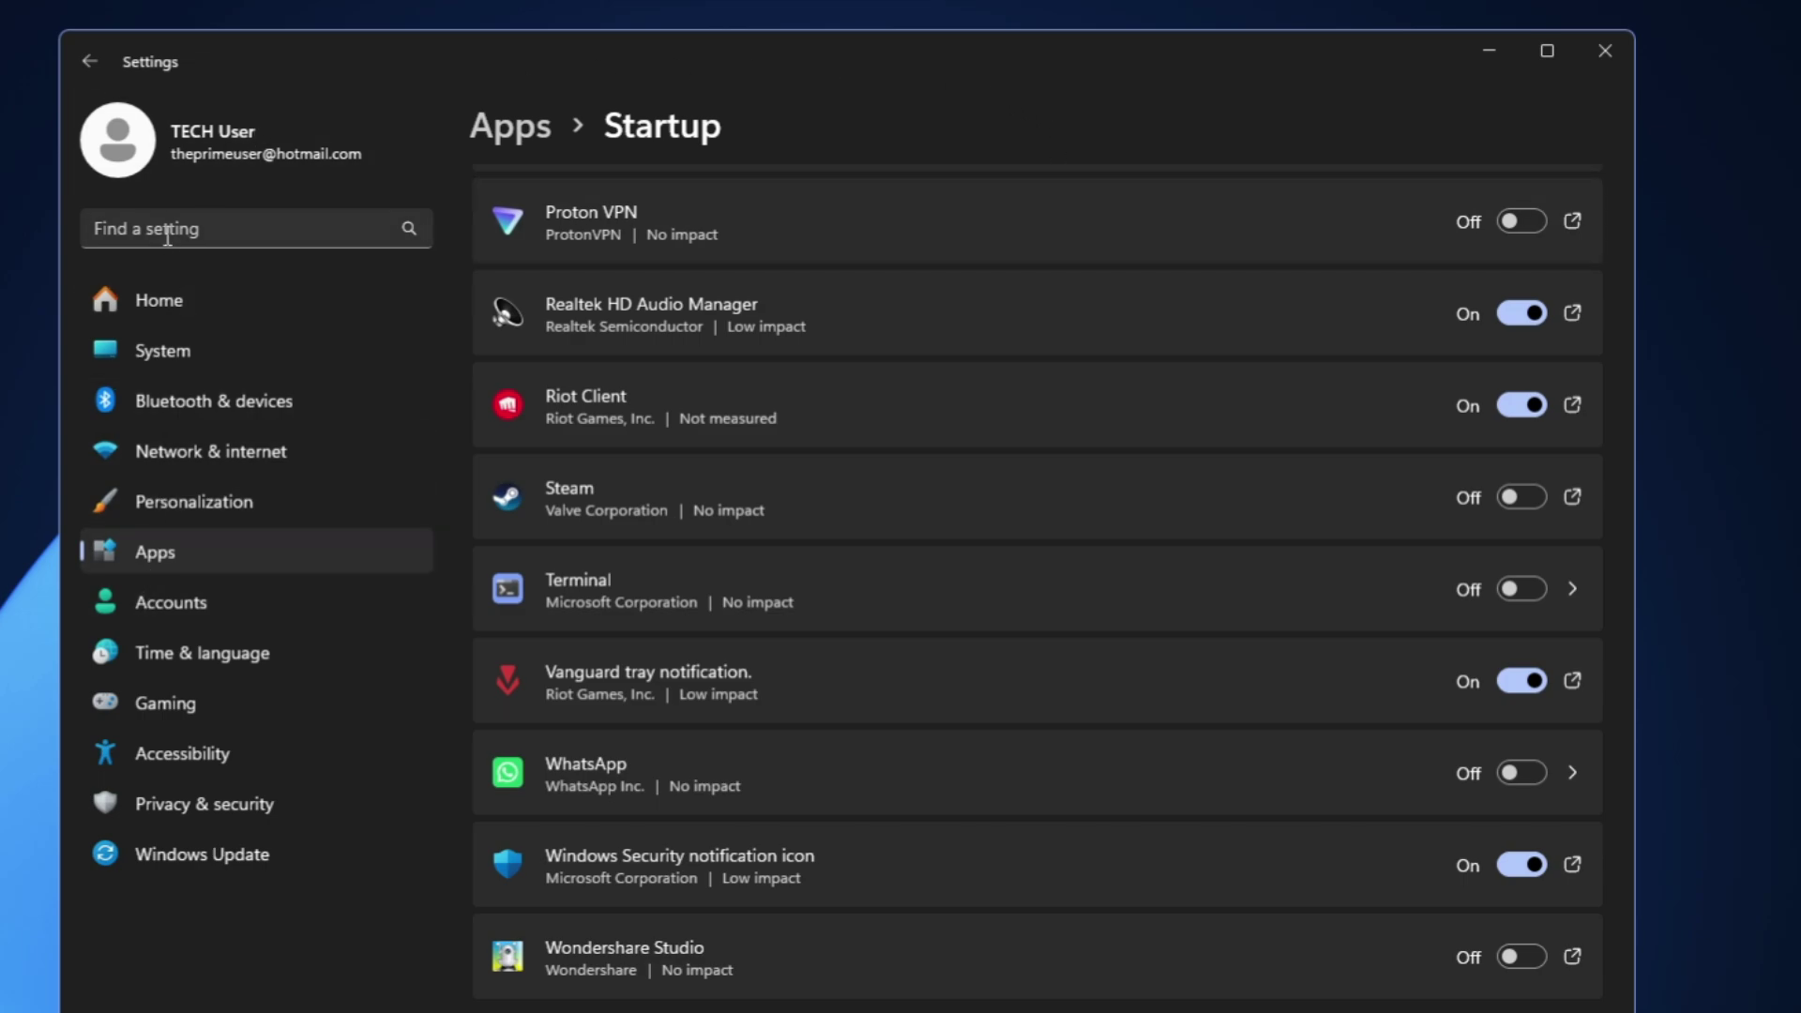
- Check Windows Update and its advanced options for optional feature, quality and driver updates
{"action": "left_click", "coordinate": [210, 857]}
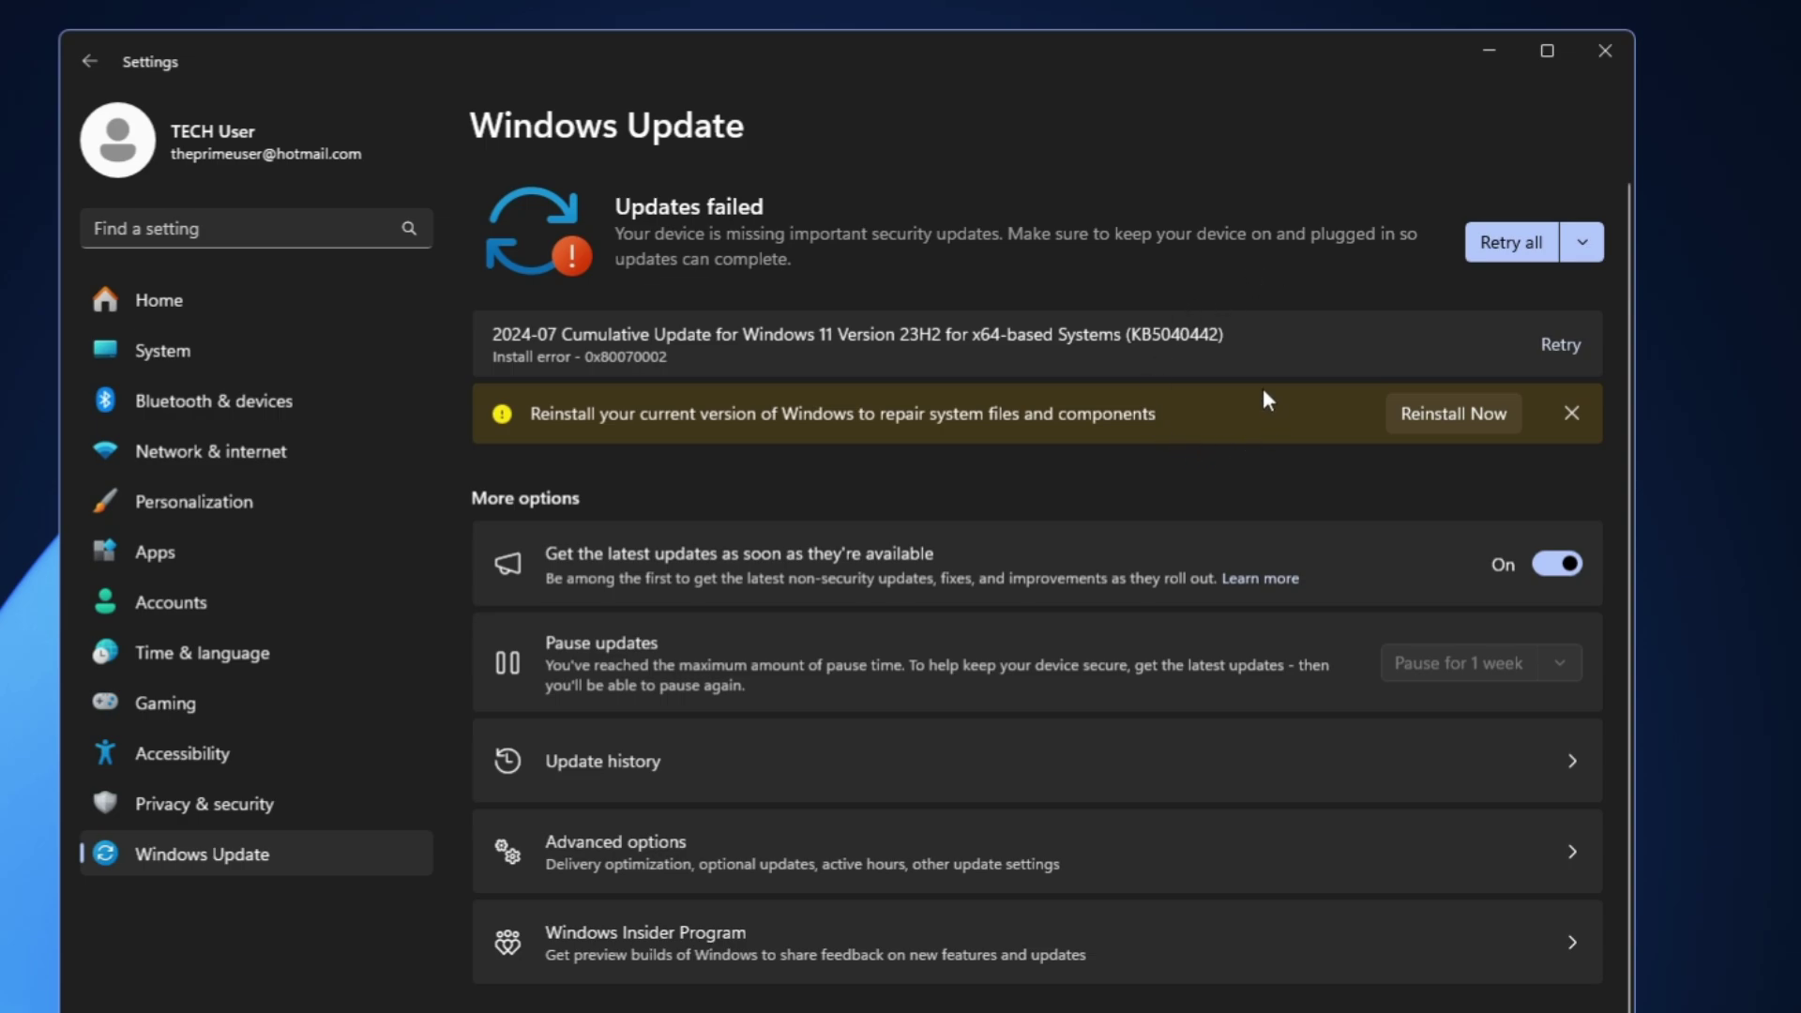
{"action": "scroll", "coordinate": [1126, 413], "scroll_direction": "down", "scroll_amount": 1}
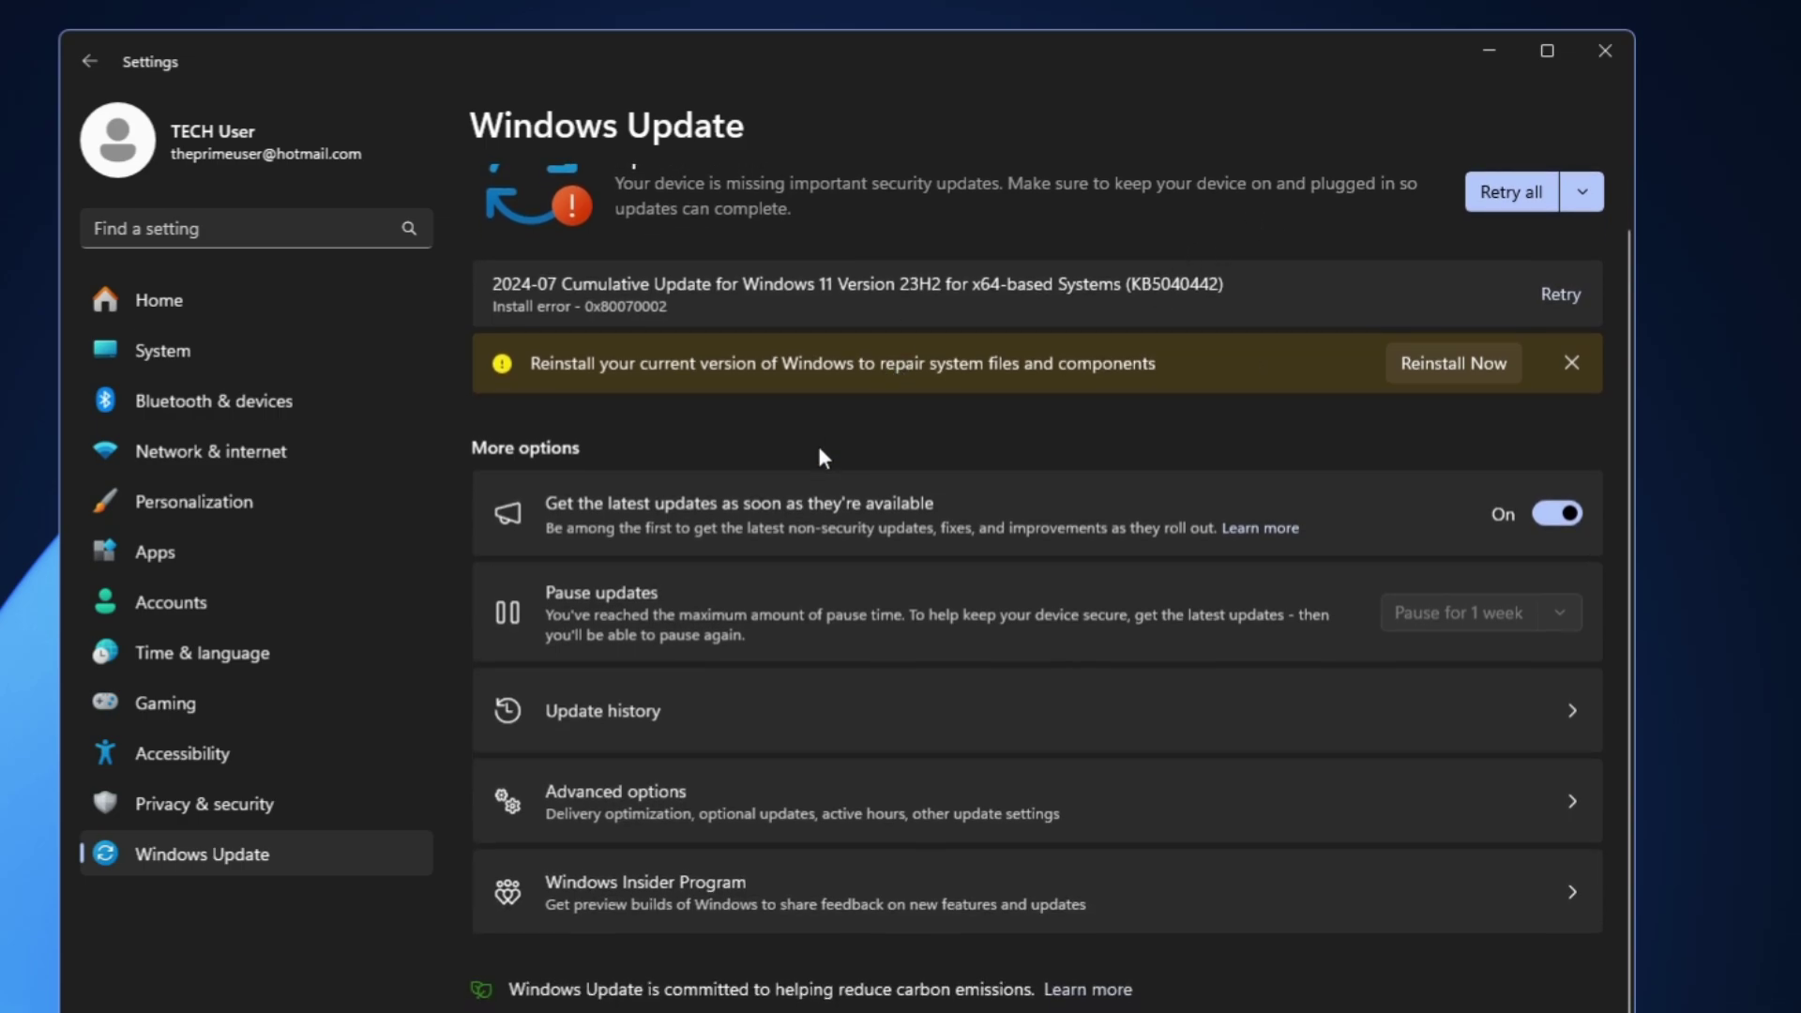
{"action": "left_click", "coordinate": [685, 802]}
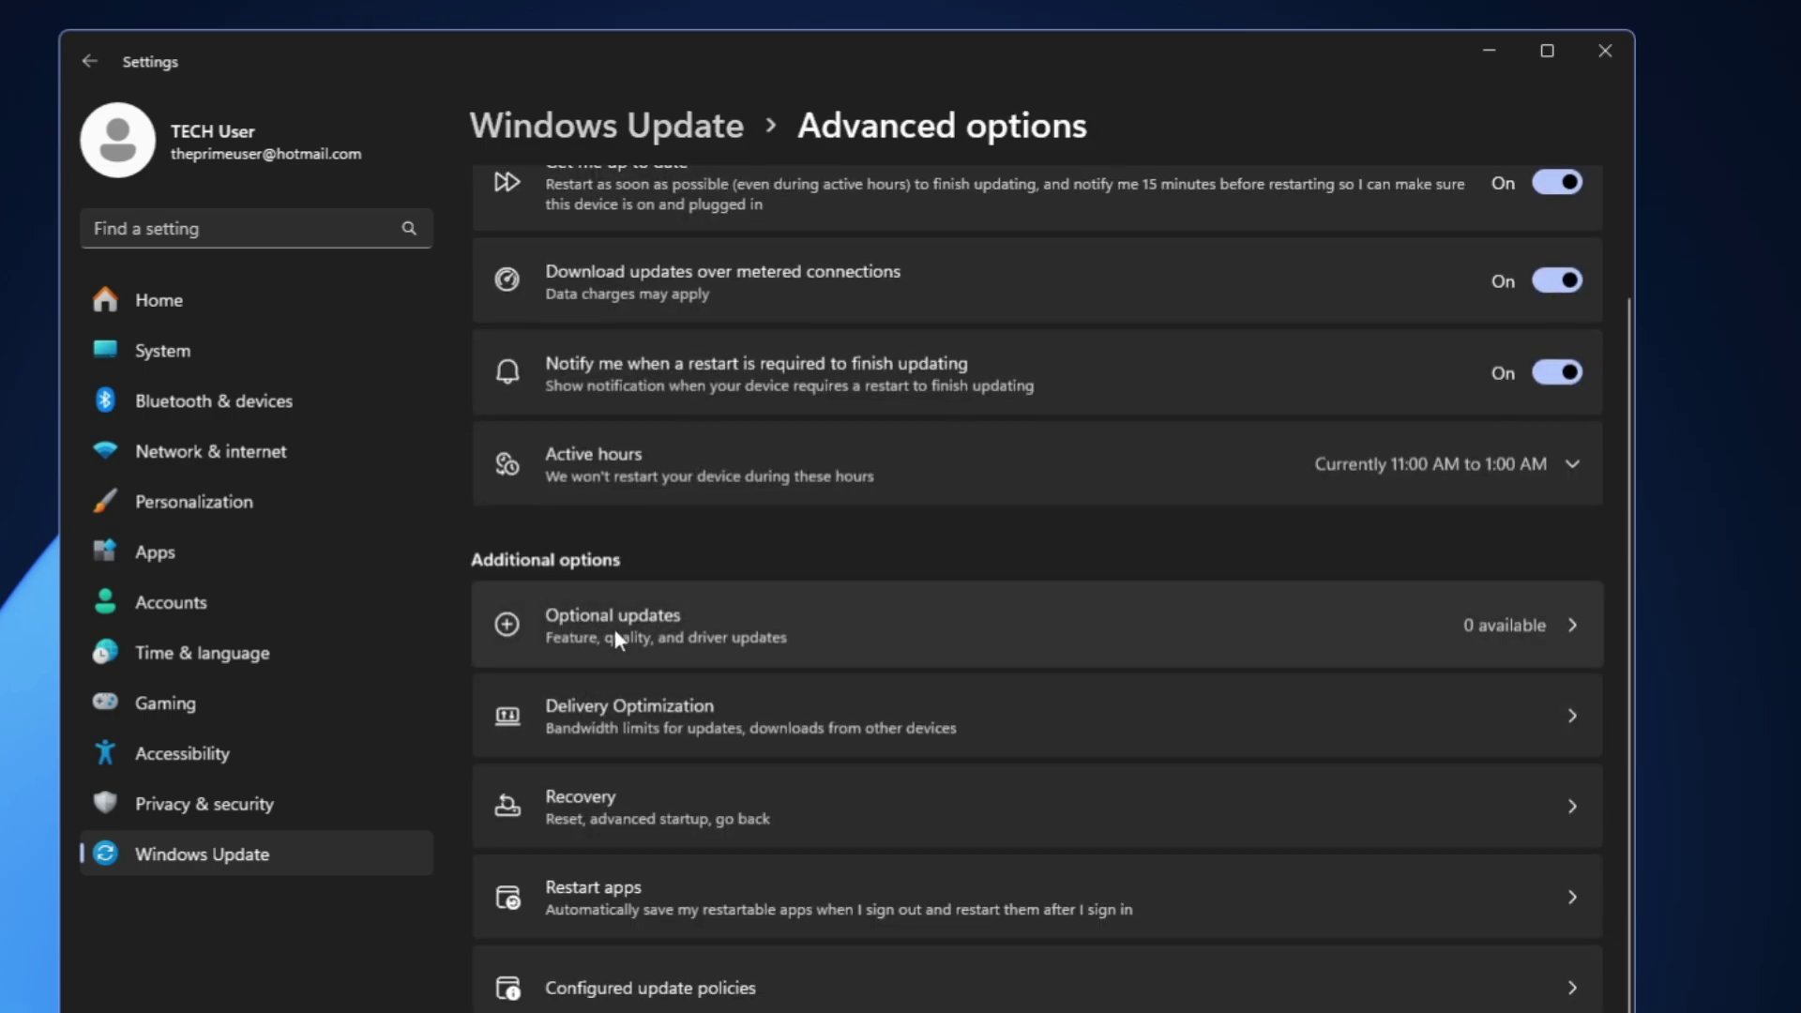
{"action": "left_click", "coordinate": [853, 632]}
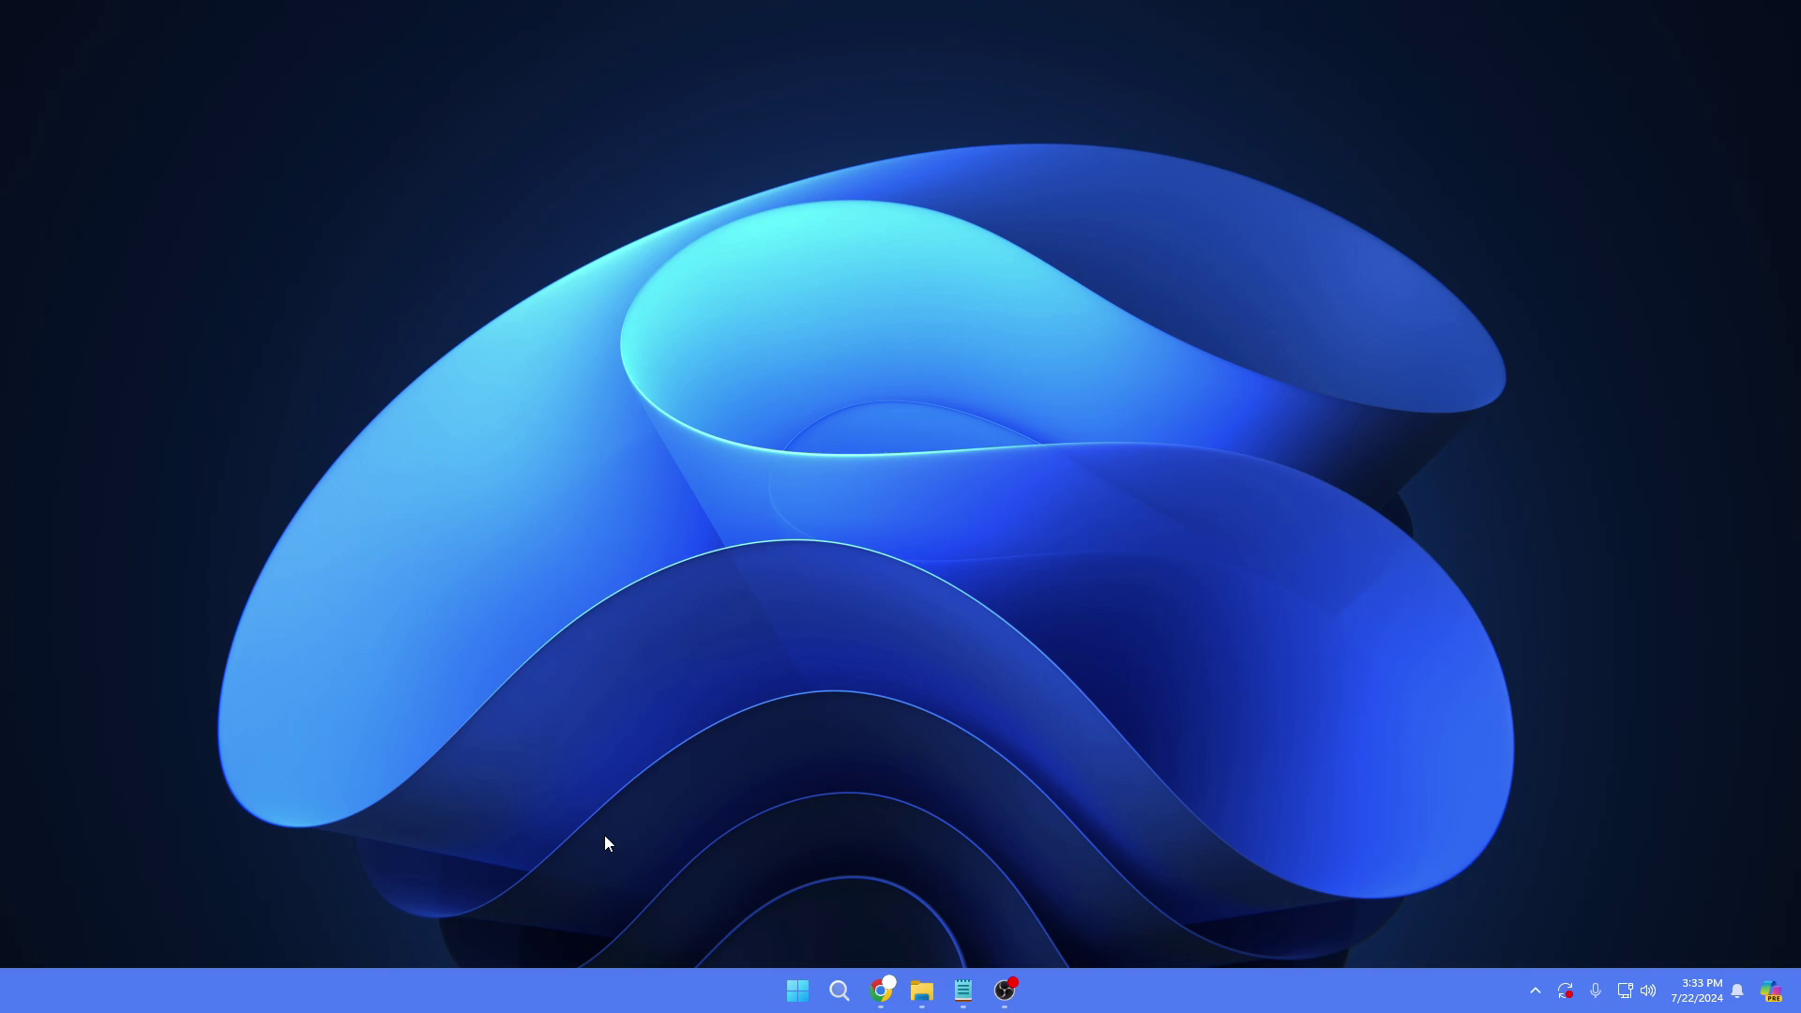
- Search Windows for sysdm.cpl and open System Properties
{"action": "left_click", "coordinate": [839, 990]}
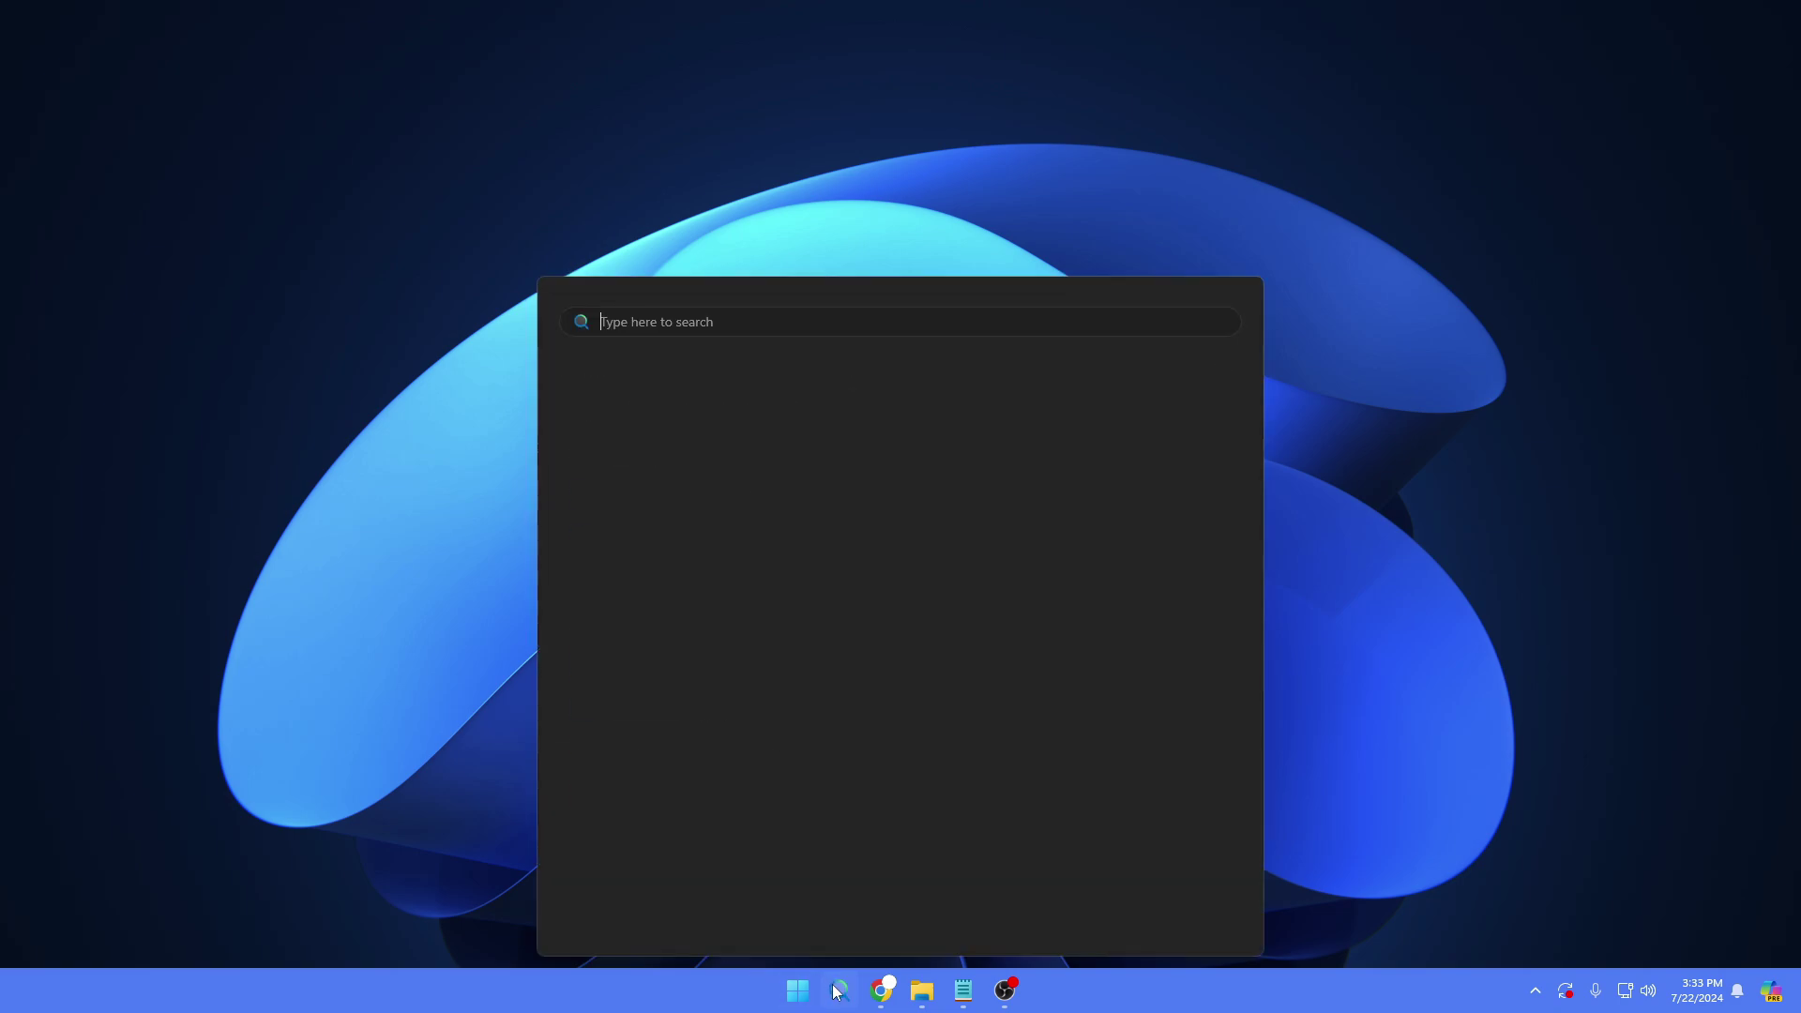
{"action": "type", "text": "services"}
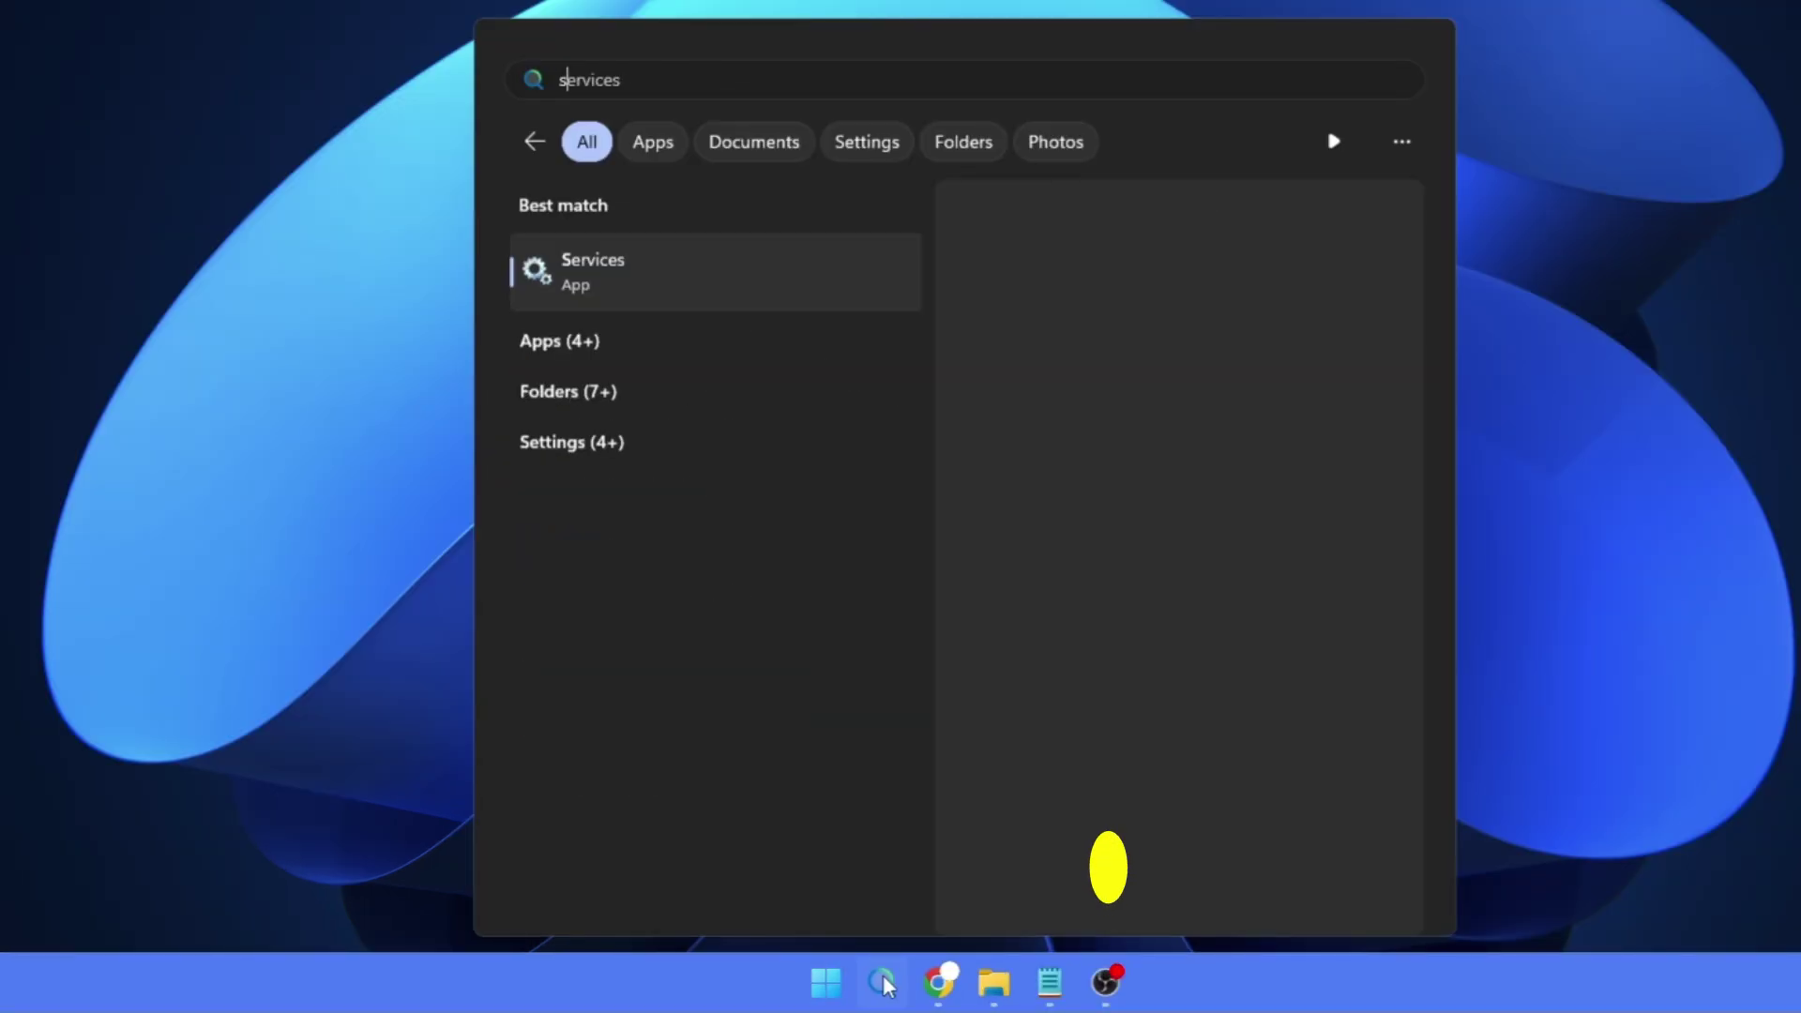
{"action": "key", "text": "ctrl+a"}
{"action": "type", "text": "sysd"}
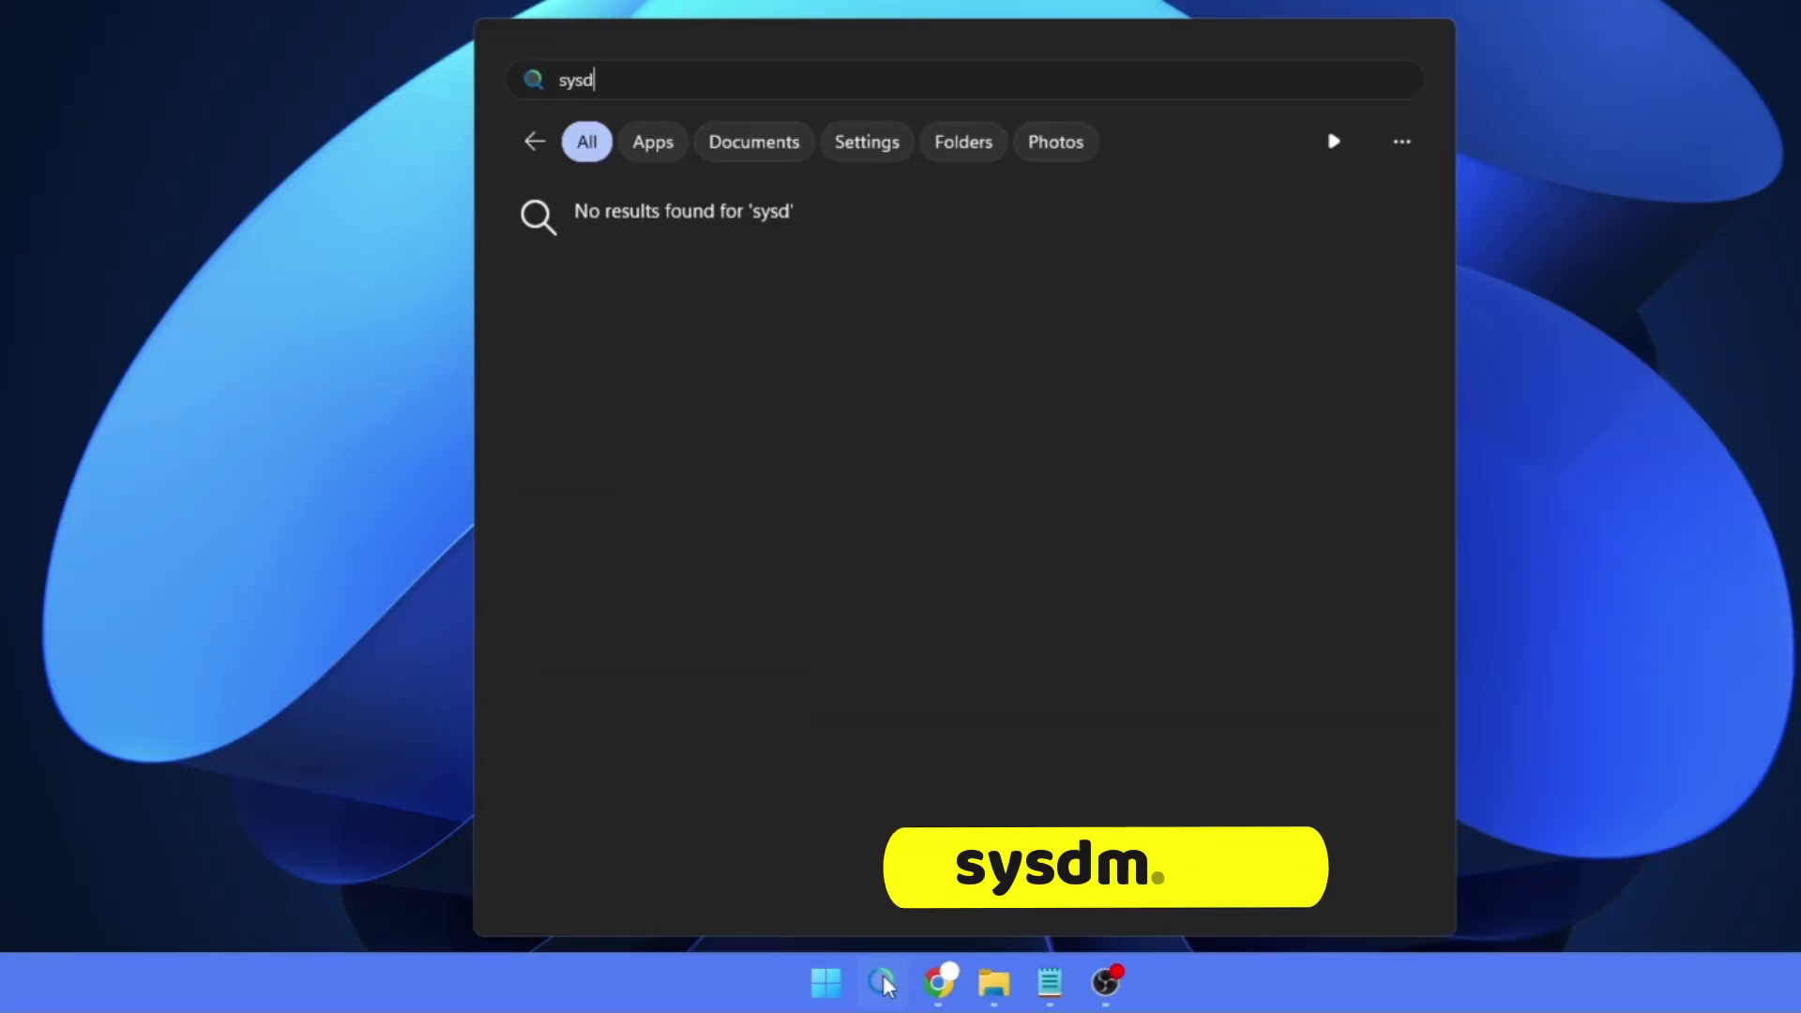
{"action": "type", "text": "m.cpl"}
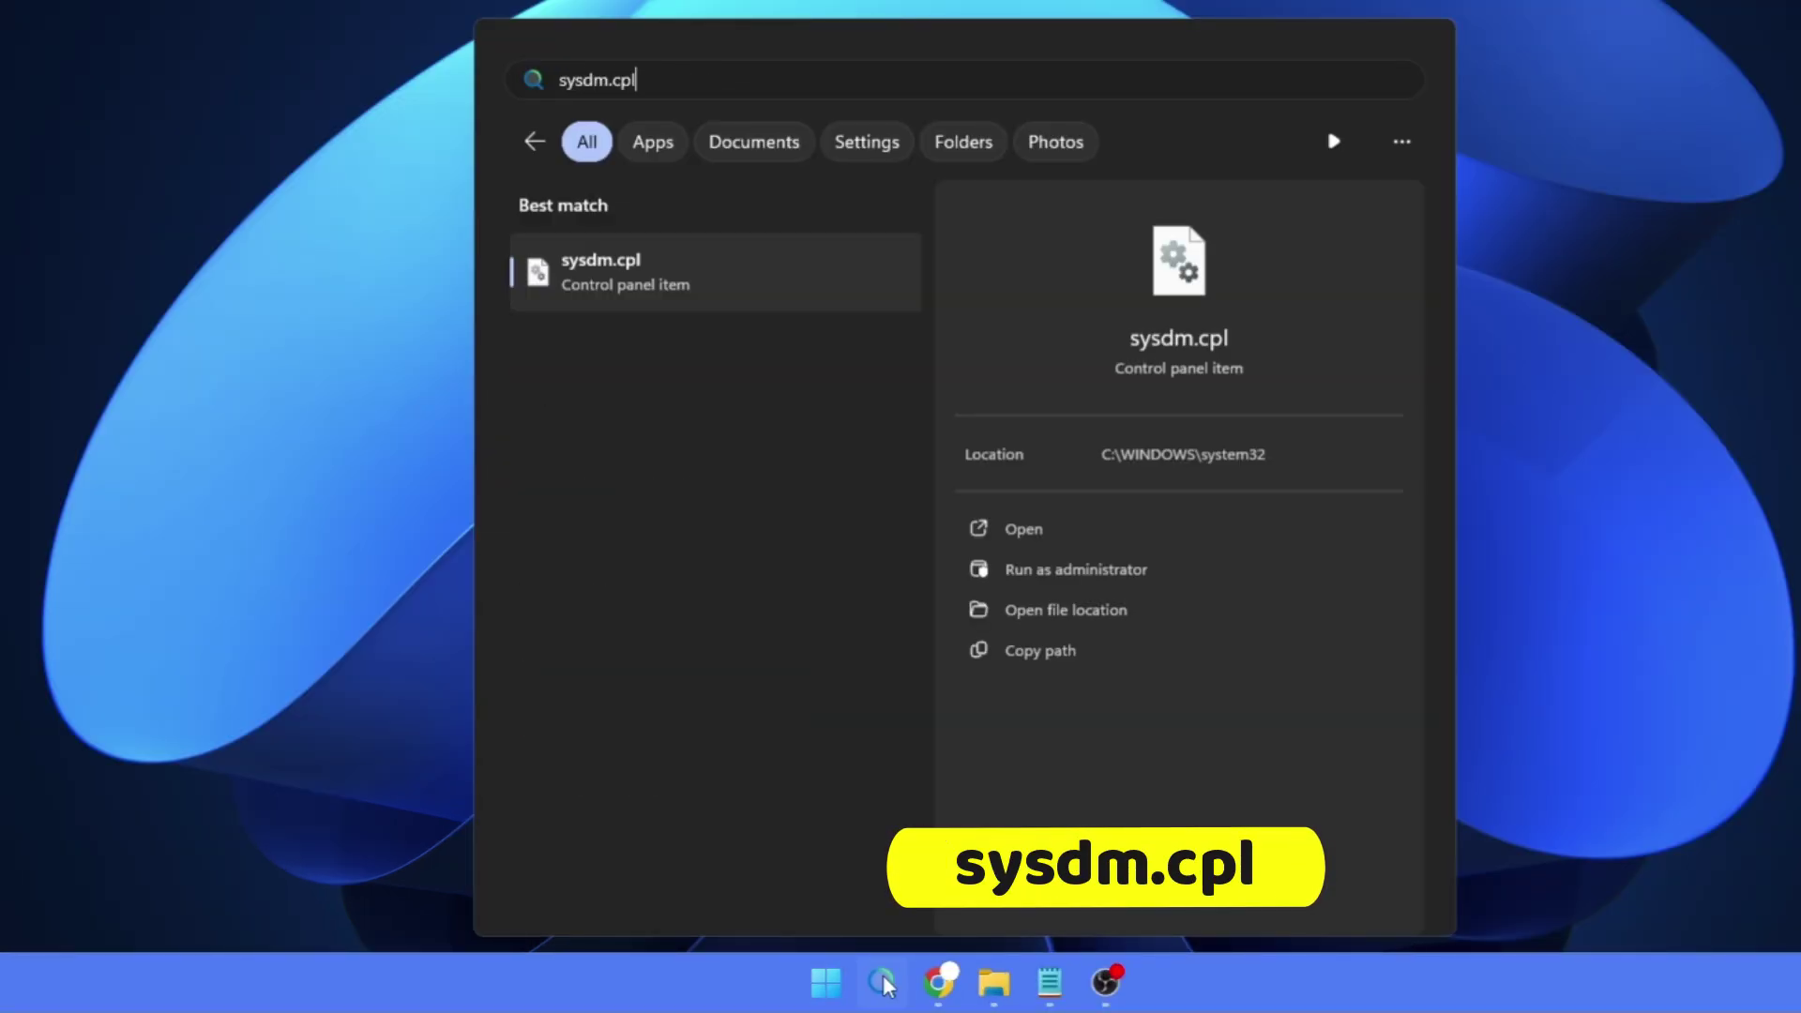
{"action": "key", "text": "Return"}
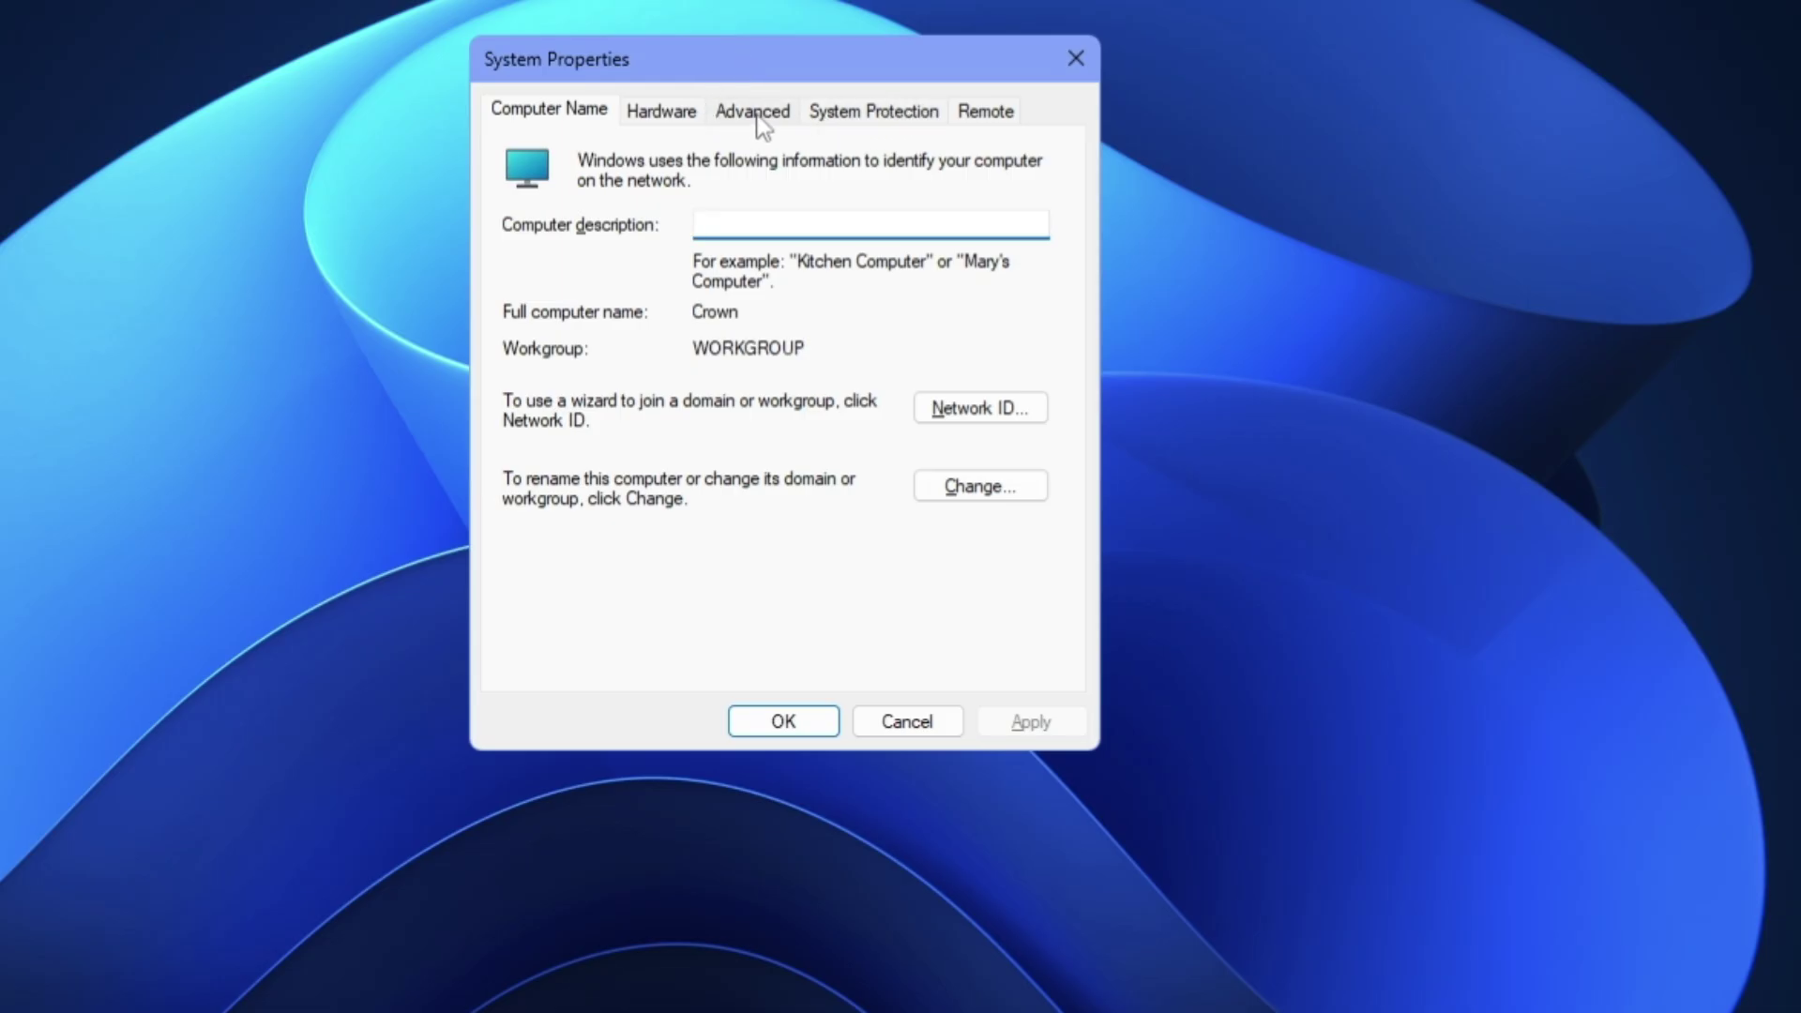
- Open the Performance settings from the advanced System Properties
{"action": "left_click", "coordinate": [760, 120]}
{"action": "left_click_drag", "start_coordinate": [741, 54], "coordinate": [673, 59]}
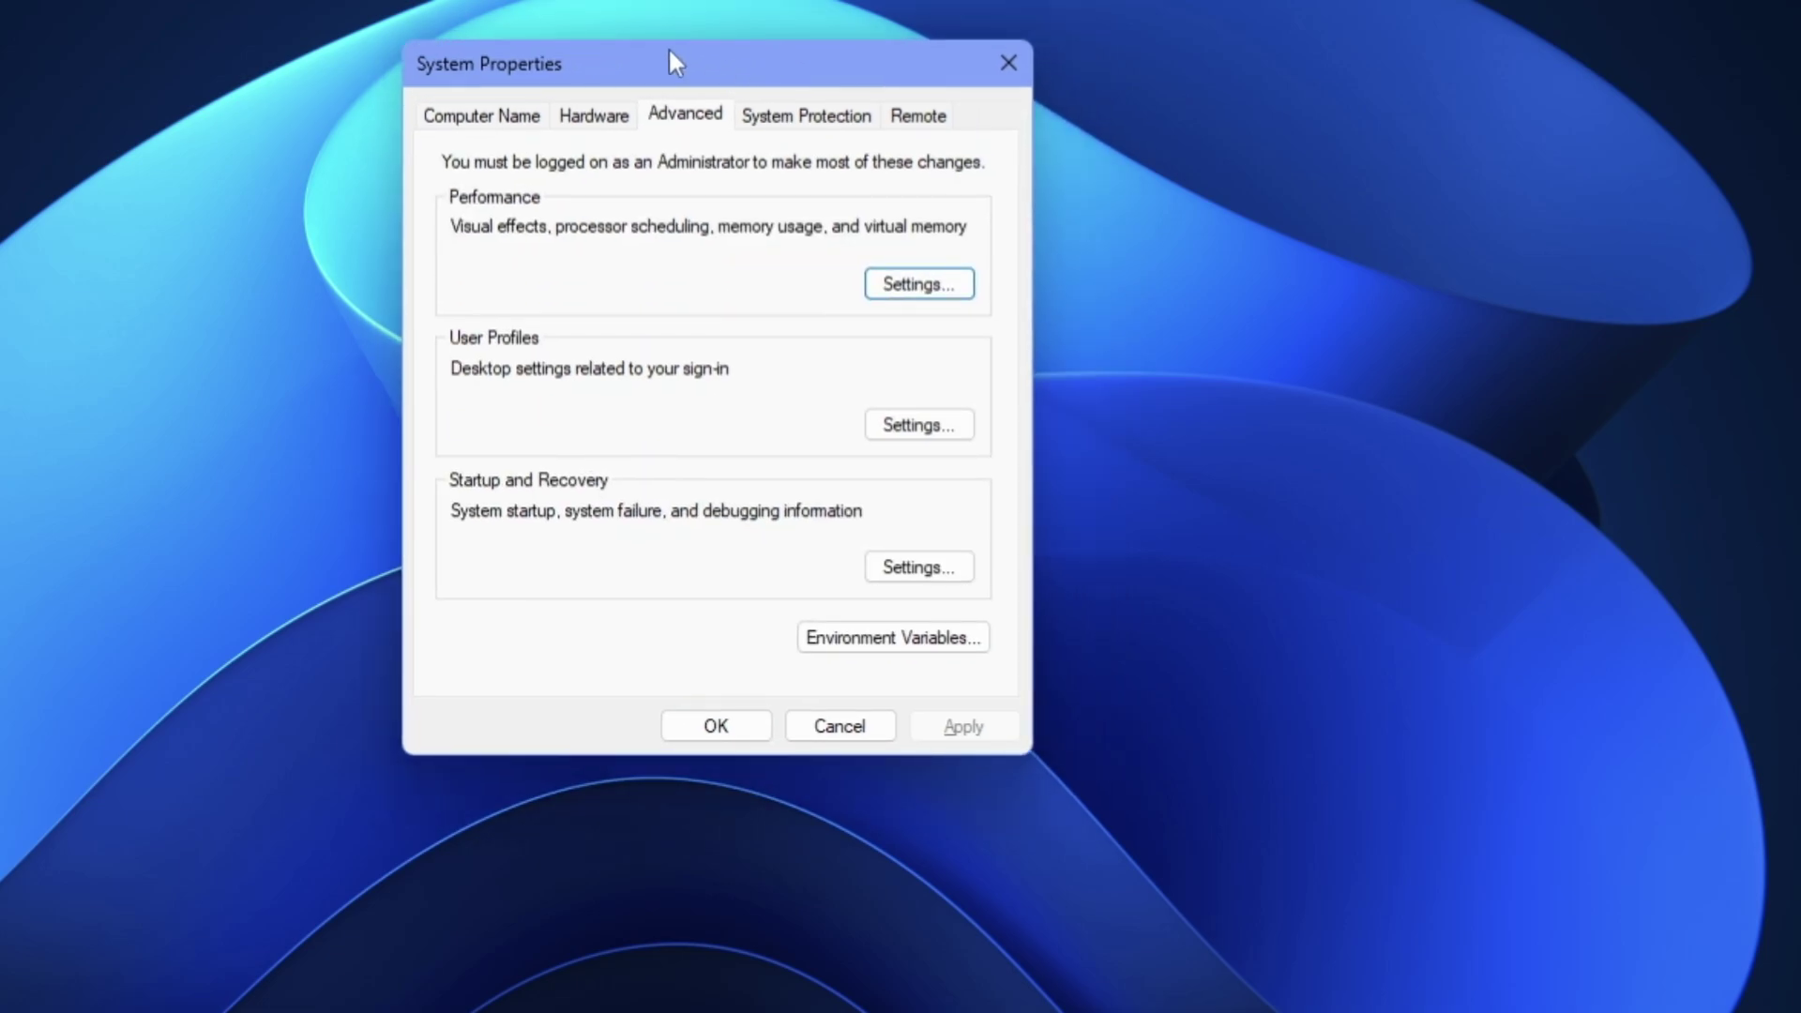
{"action": "left_click", "coordinate": [929, 294]}
{"action": "left_click_drag", "start_coordinate": [786, 199], "coordinate": [783, 109]}
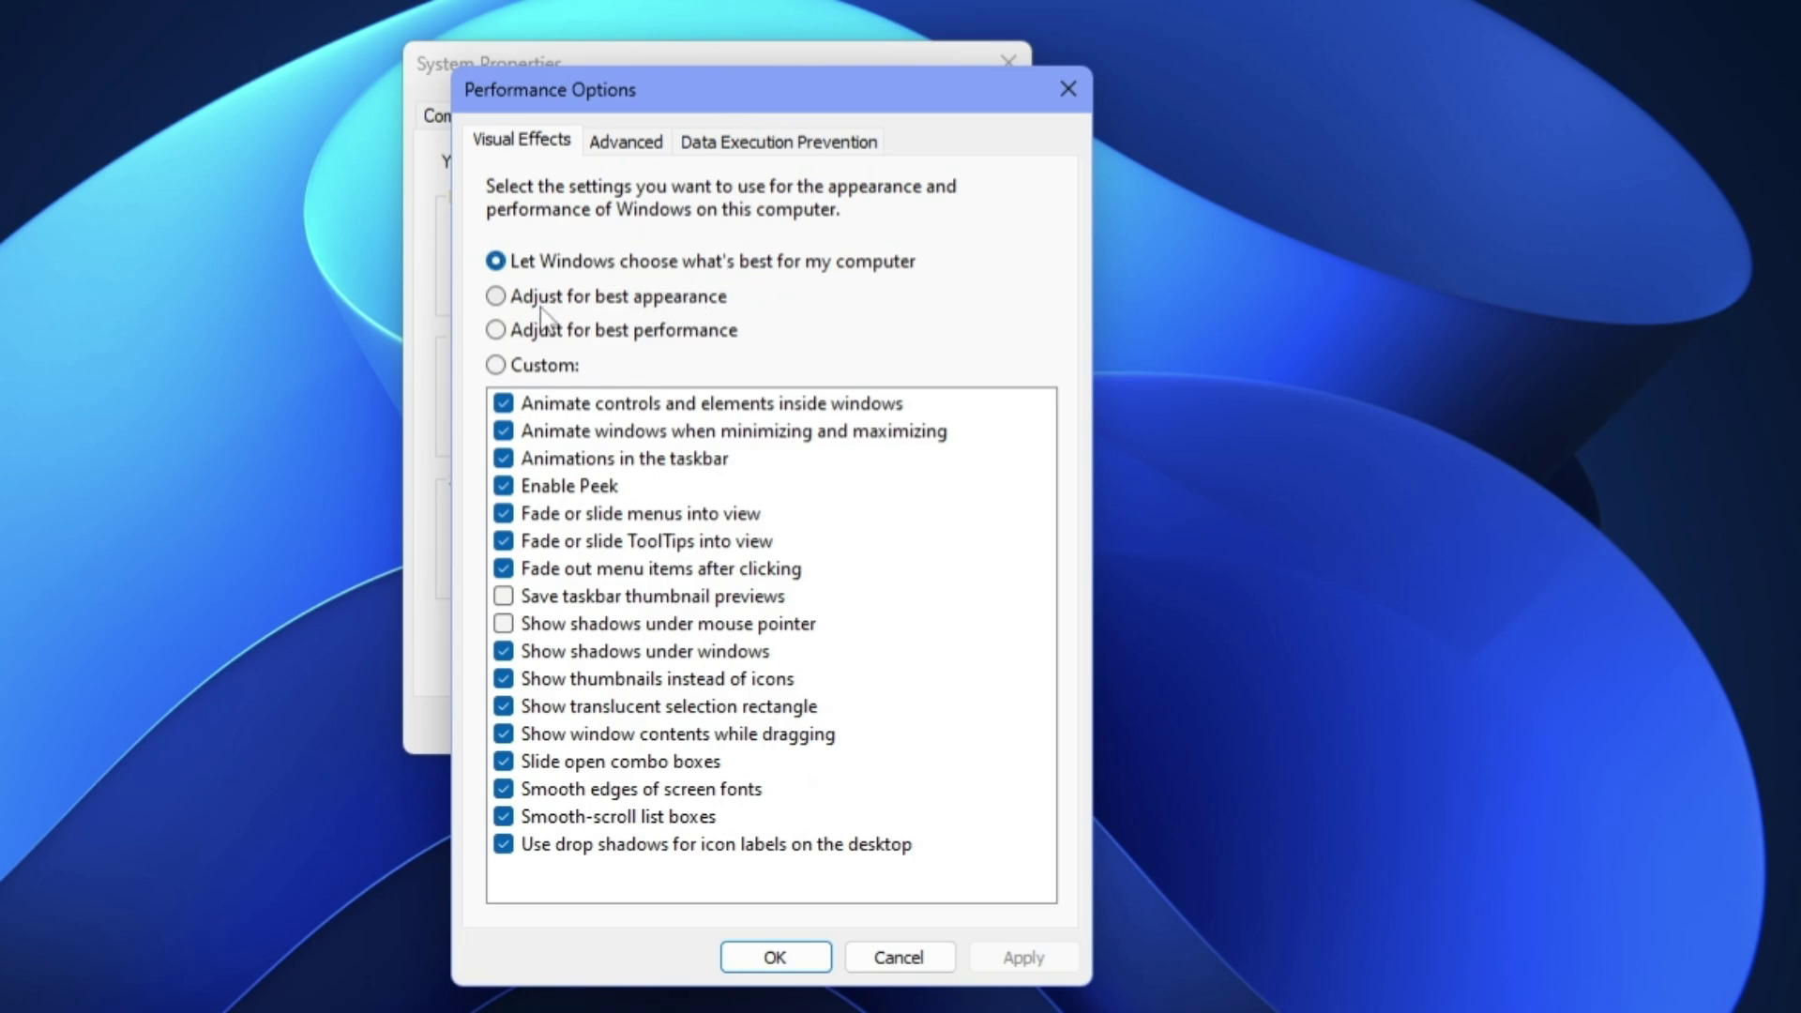
- Adjust visual effects for best performance, re-enable window minimize/maximize animation, thumbnails instead of icons and smooth font edges, and apply
{"action": "left_click", "coordinate": [694, 342]}
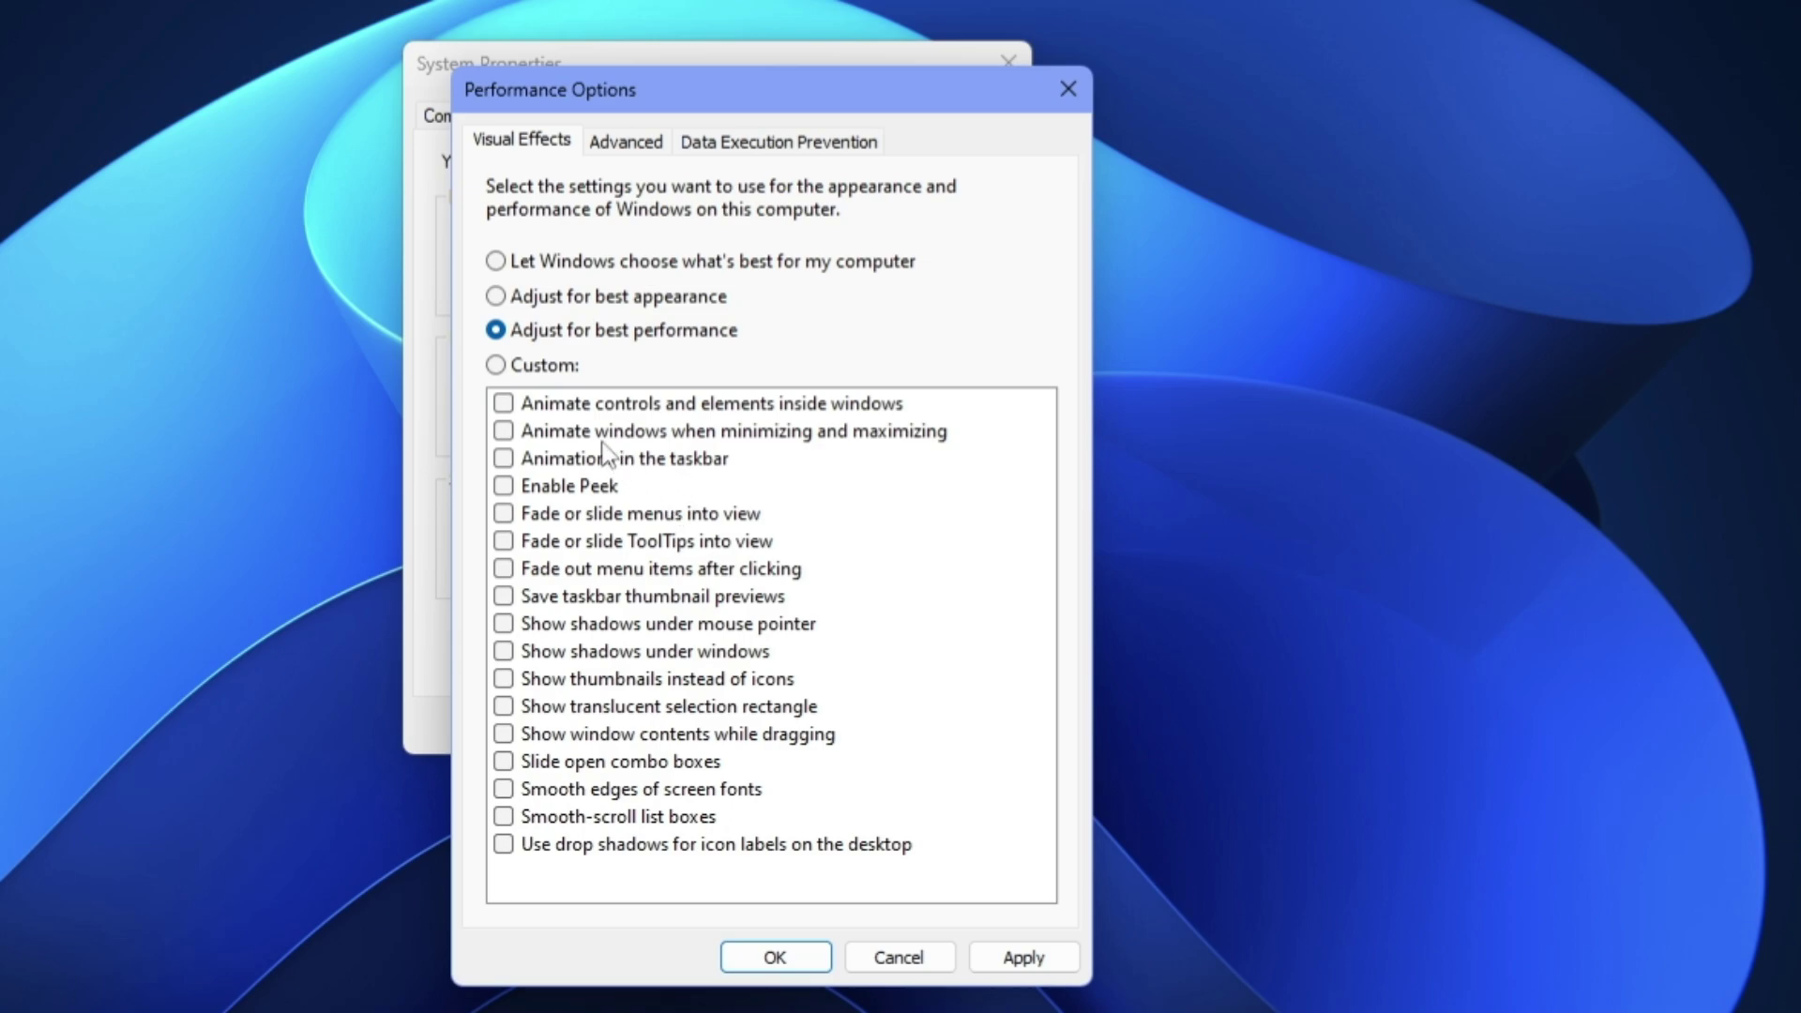
{"action": "left_click", "coordinate": [633, 441]}
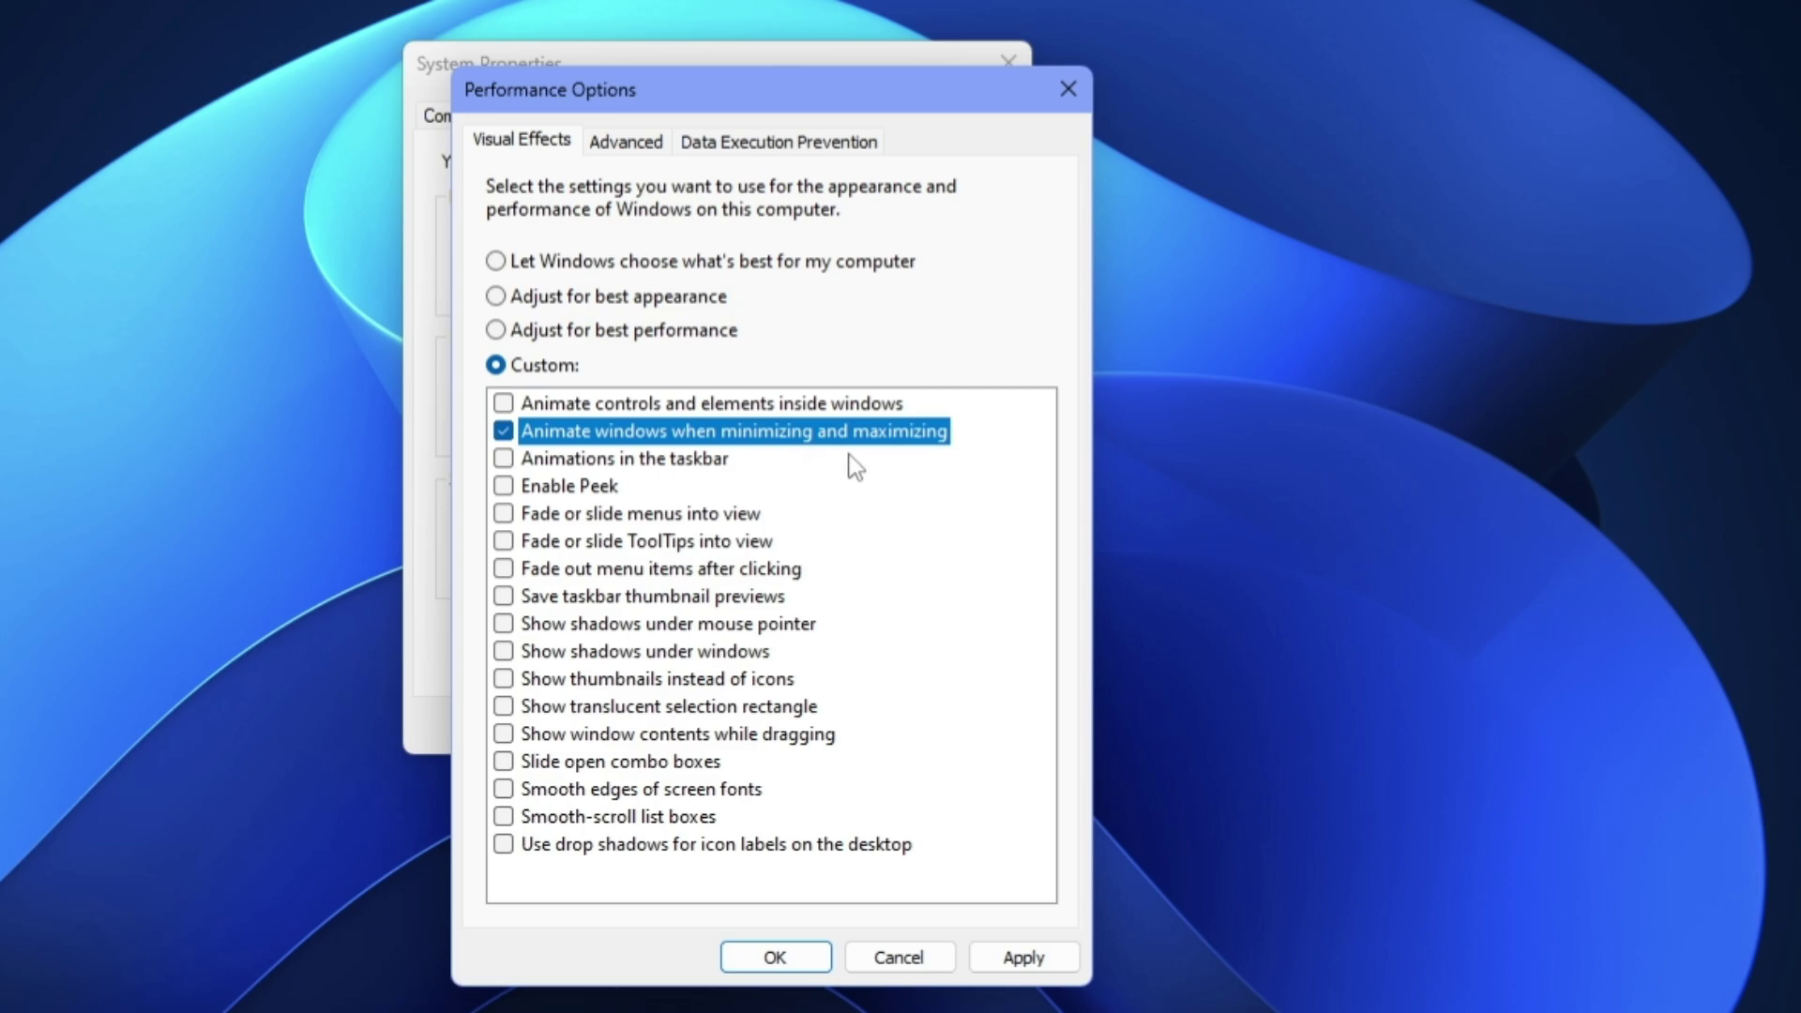
{"action": "left_click", "coordinate": [629, 681]}
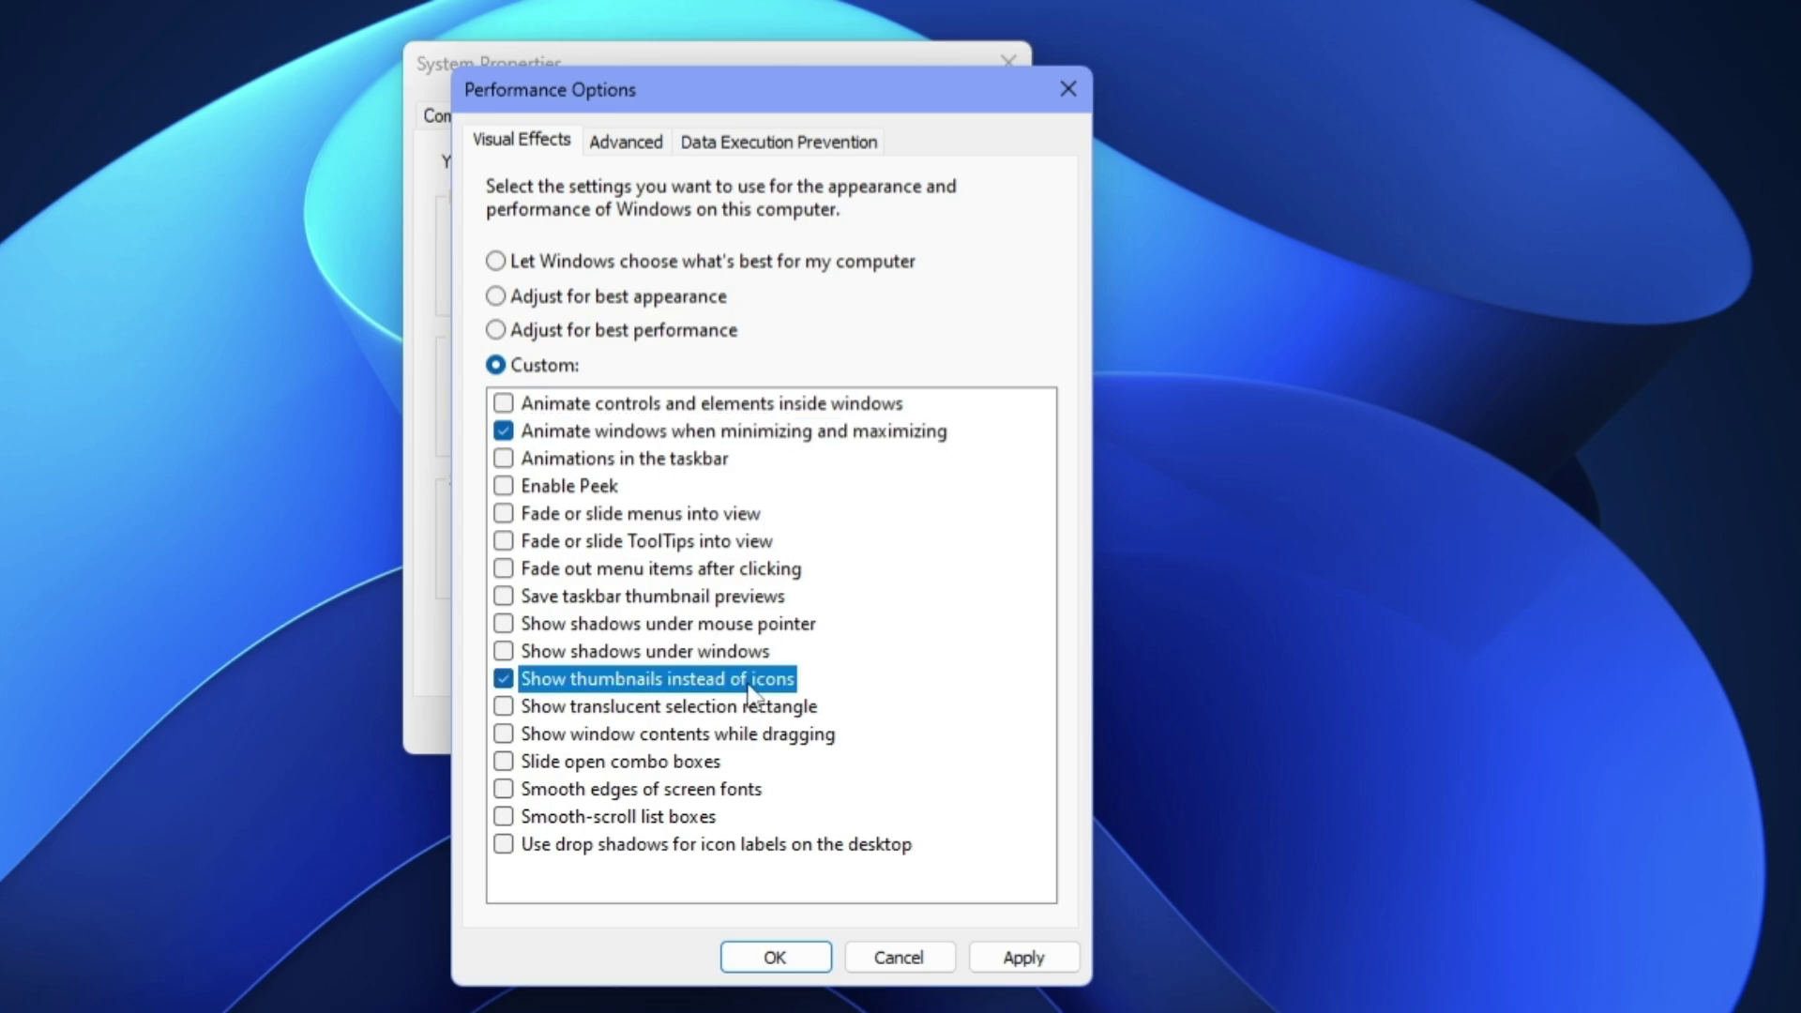
{"action": "left_click", "coordinate": [662, 792]}
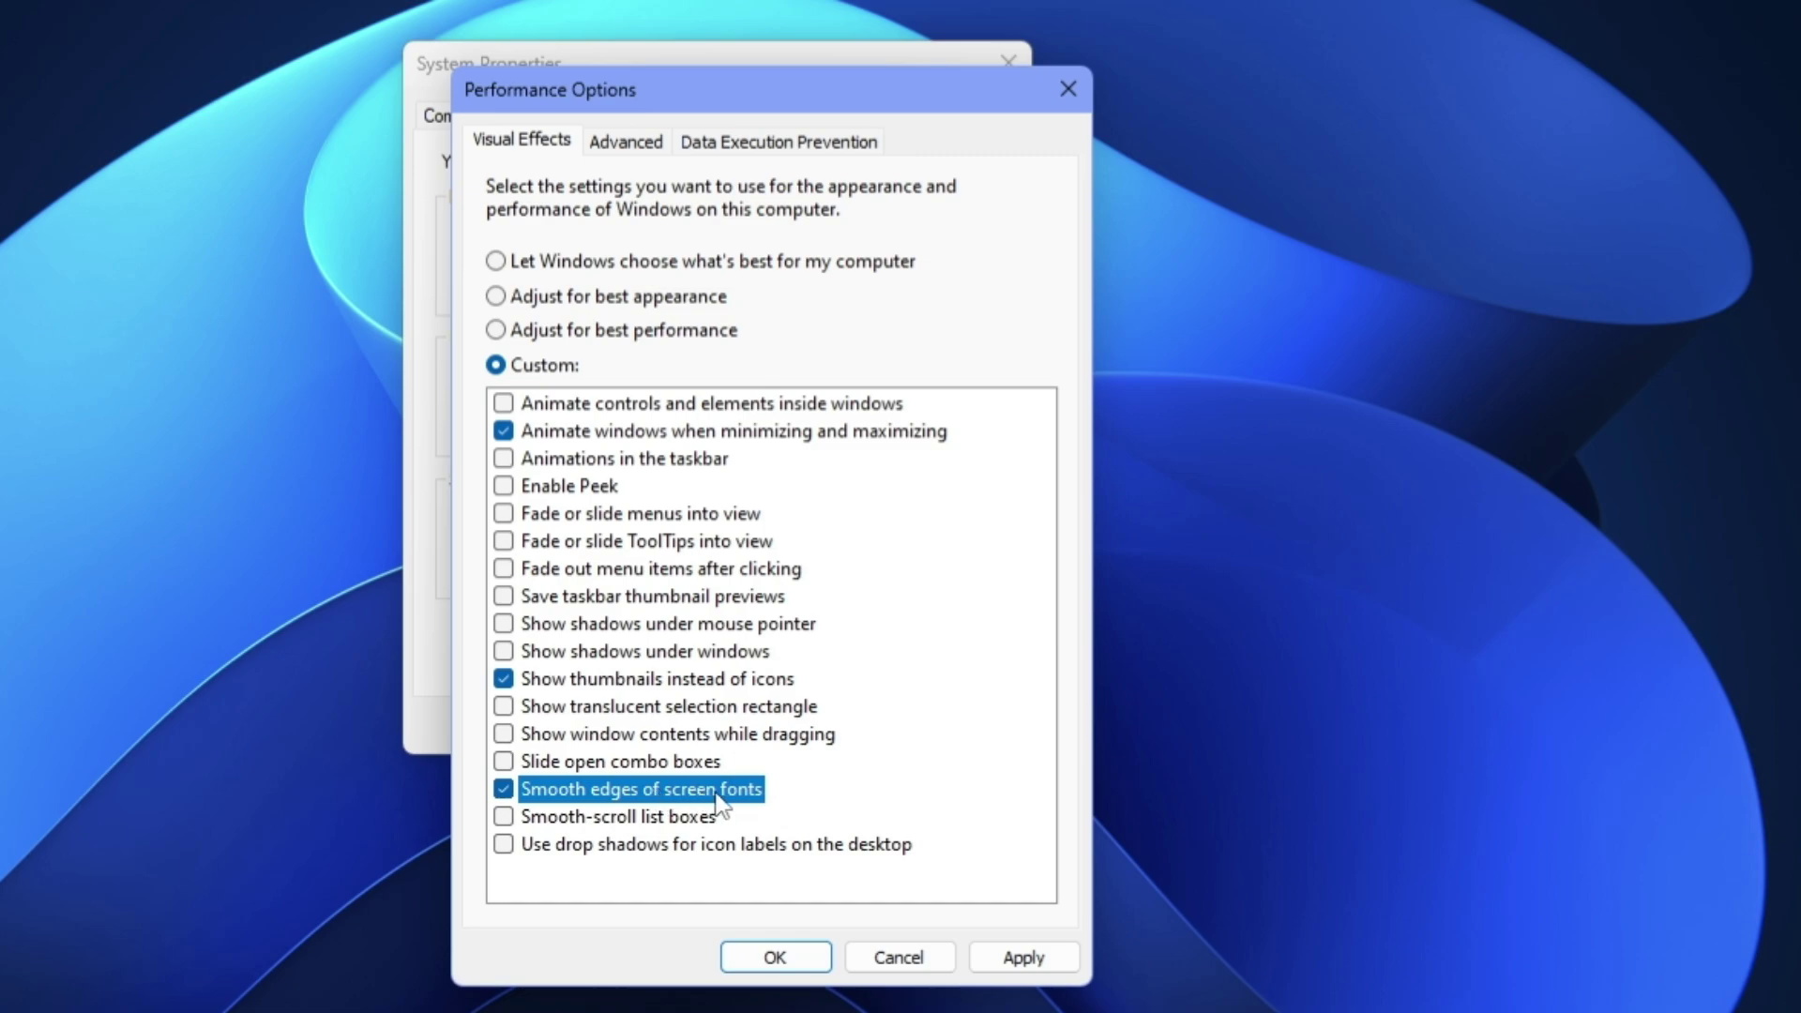
{"action": "left_click", "coordinate": [1021, 956]}
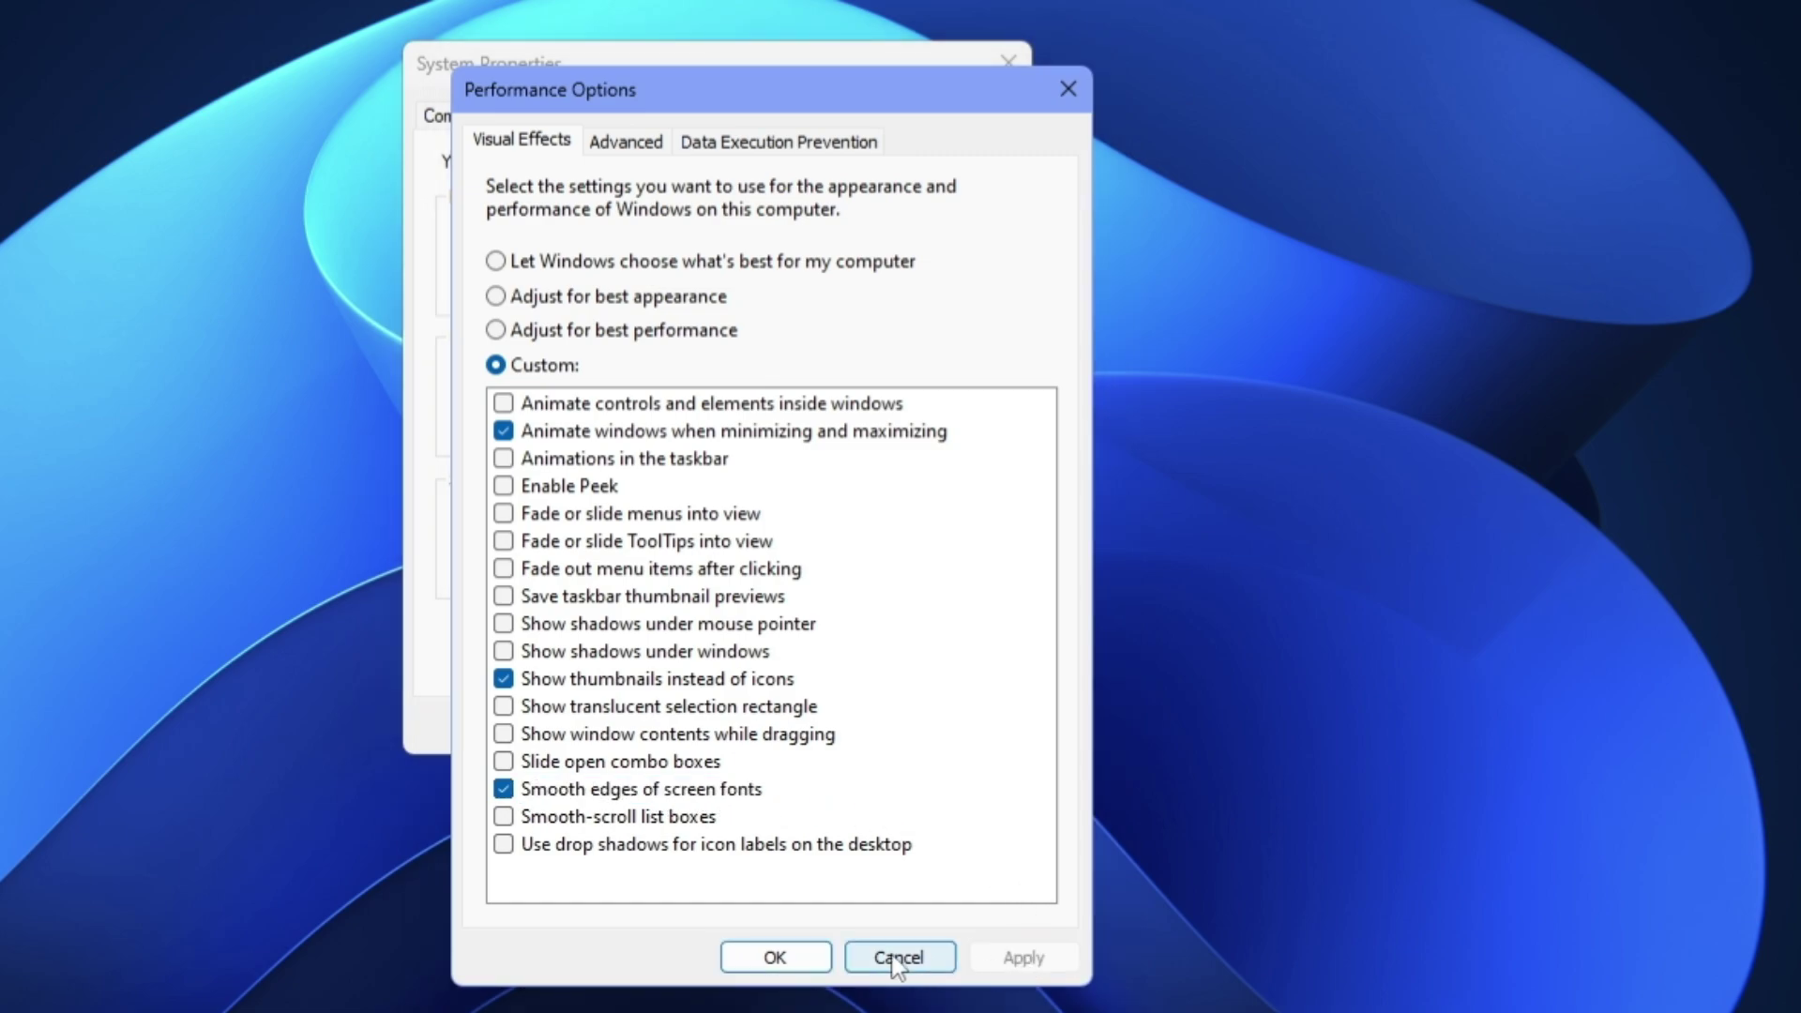
{"action": "left_click", "coordinate": [800, 956]}
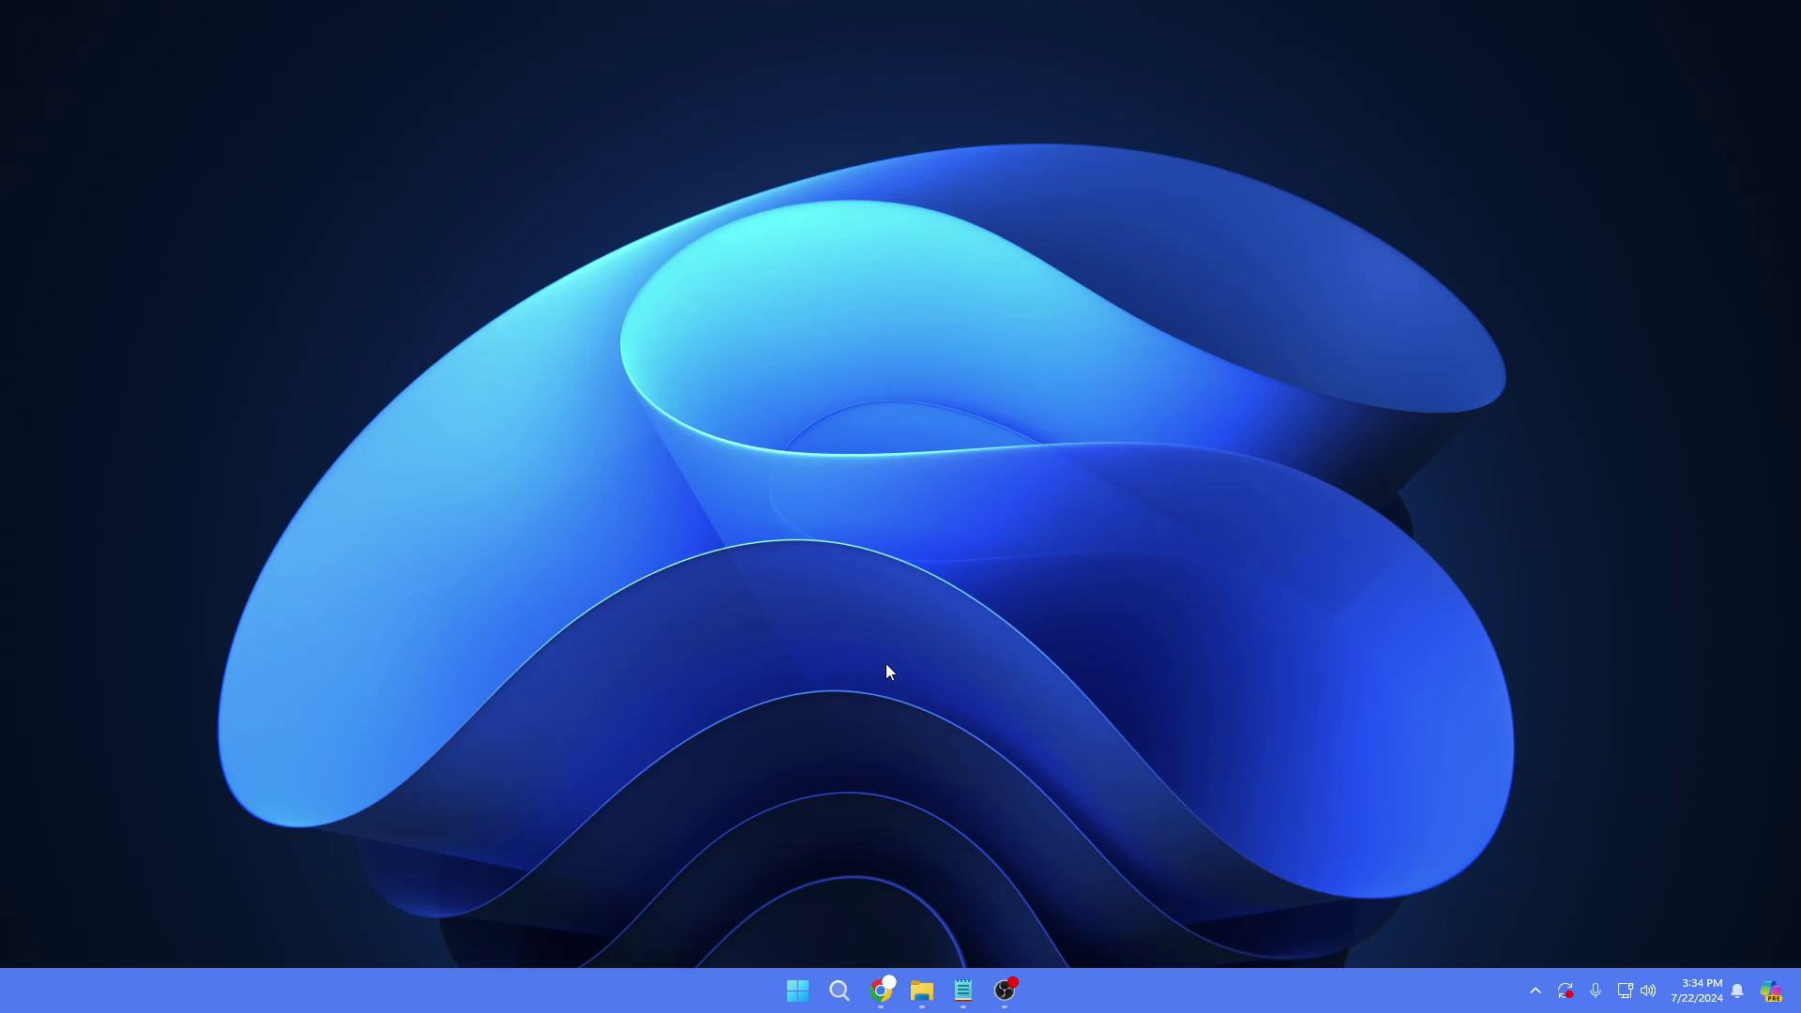
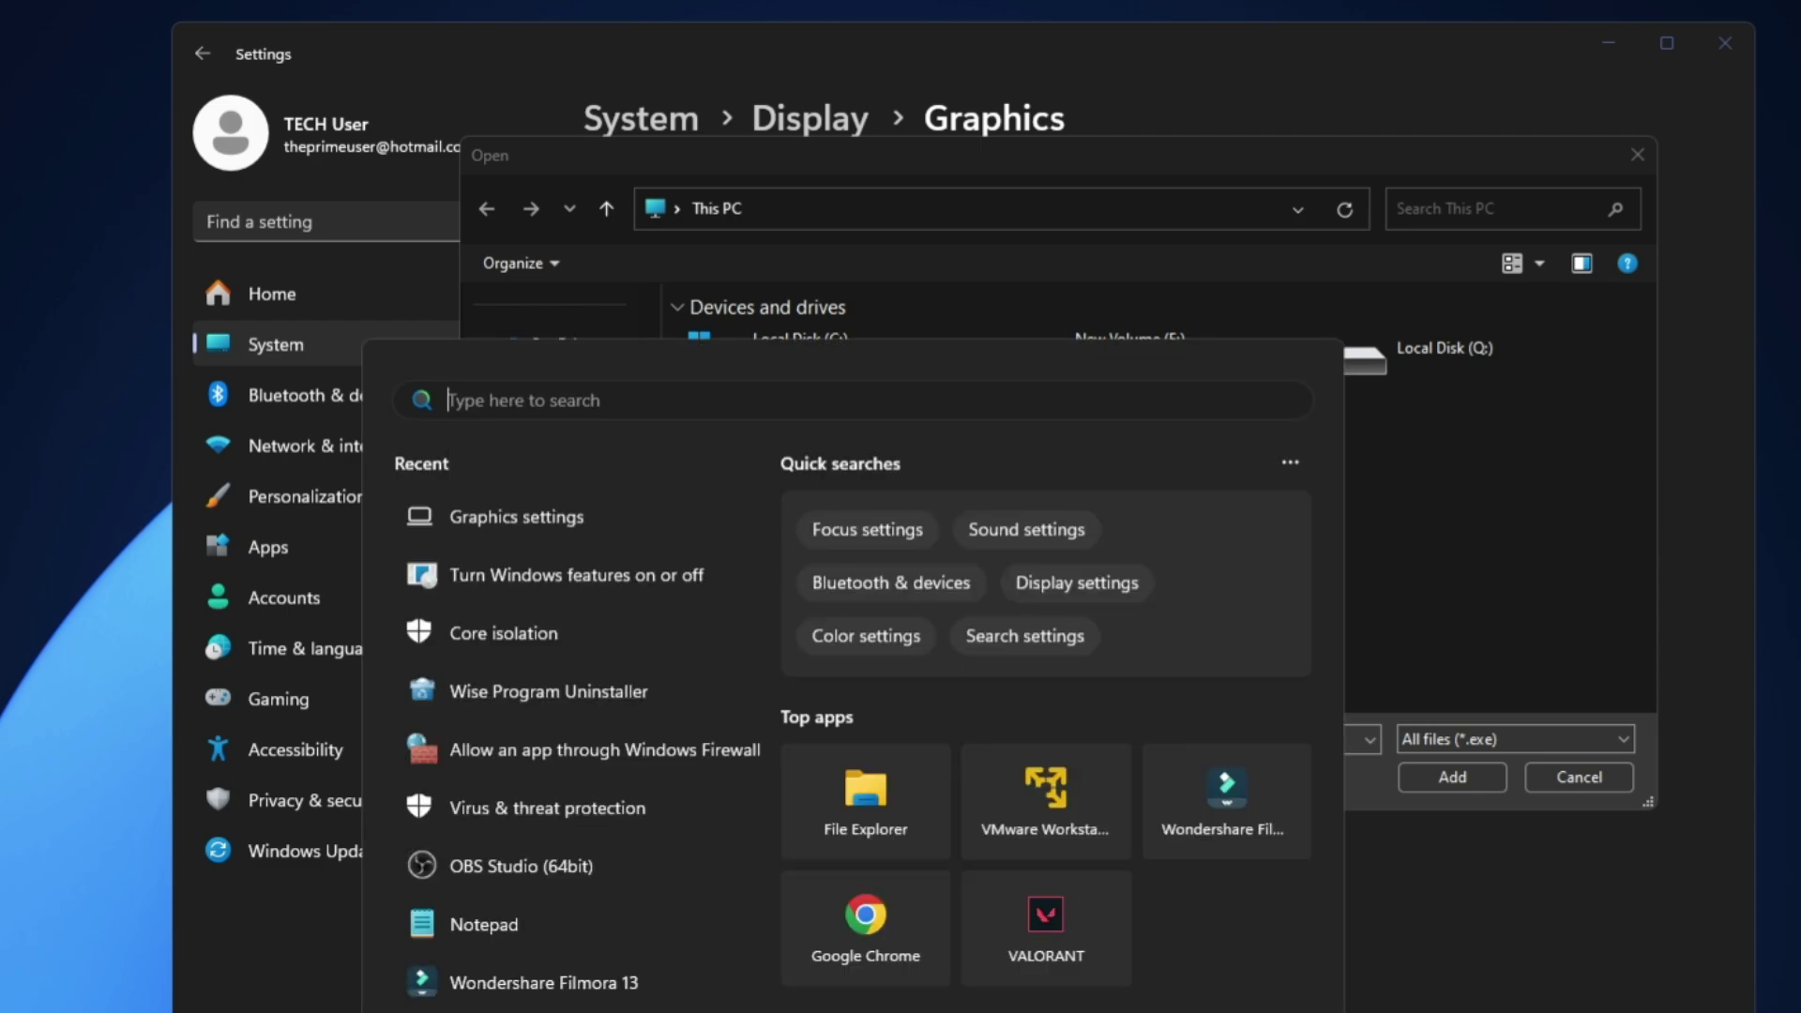
- Search Windows for "roblo" and open the Roblox Player shortcut's target folder through its file location
{"action": "type", "text": "robloxx"}
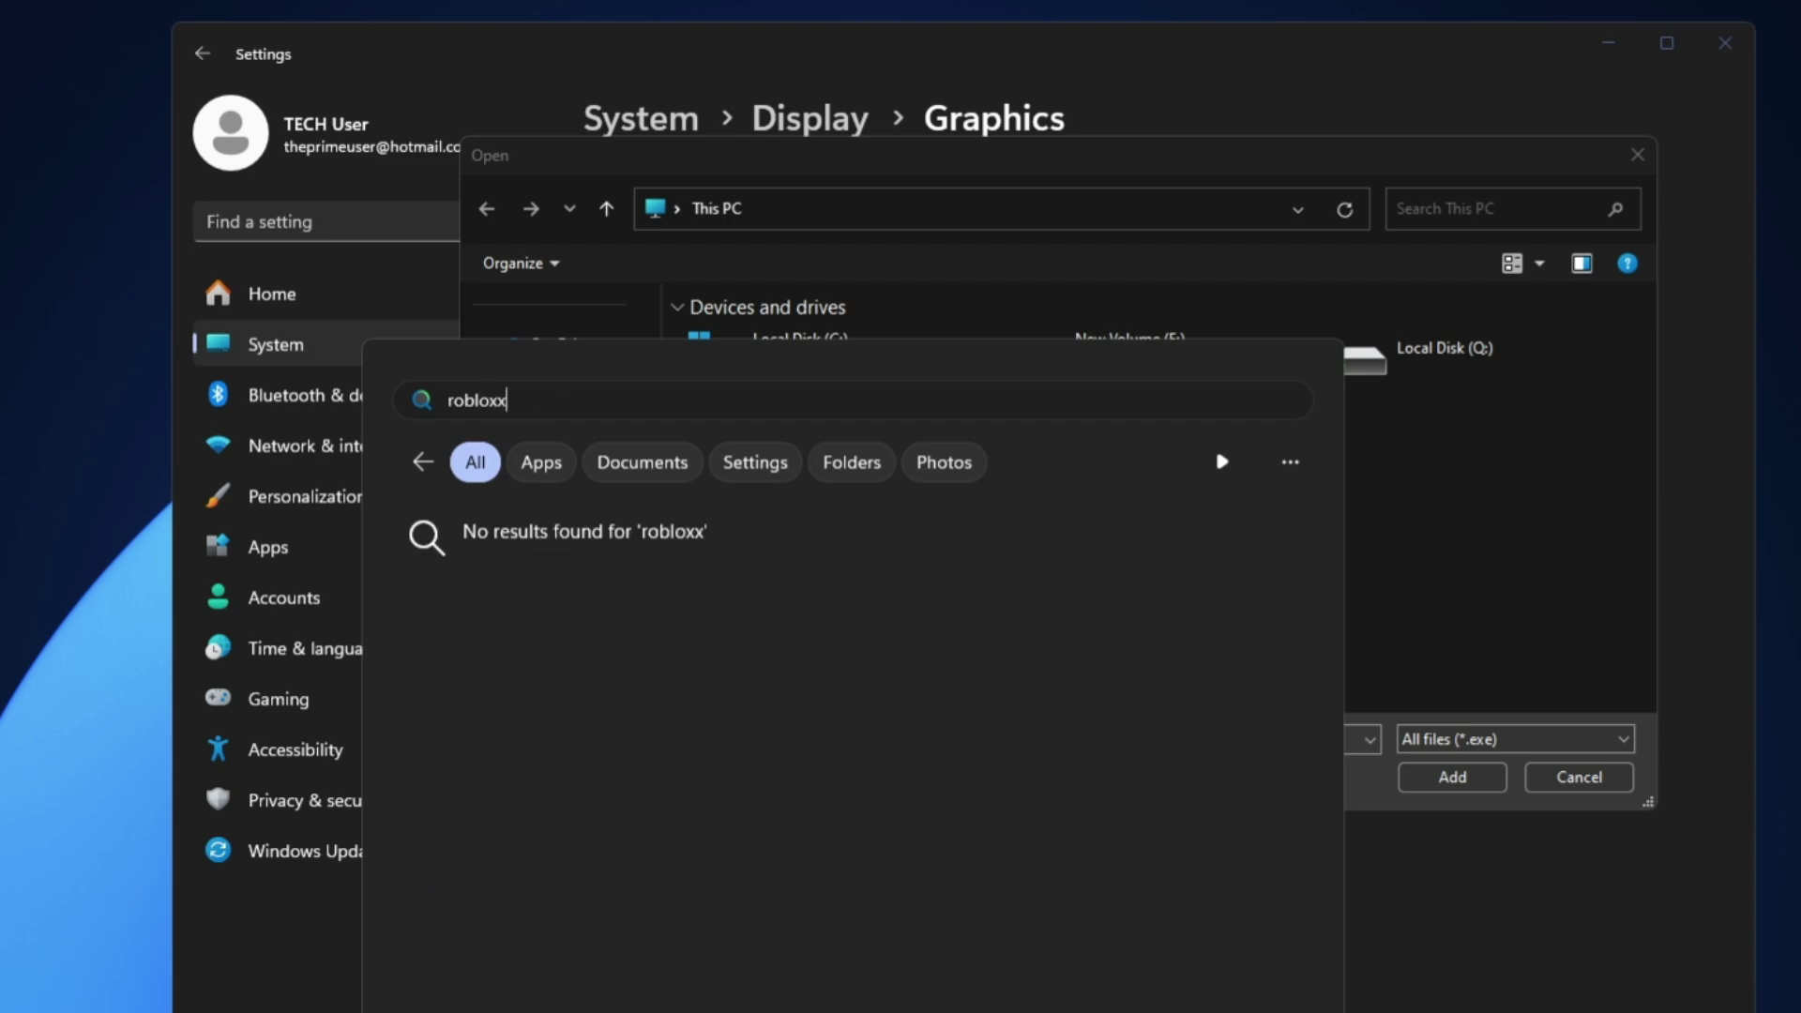
{"action": "key", "text": "BackSpace"}
{"action": "key", "text": "BackSpace"}
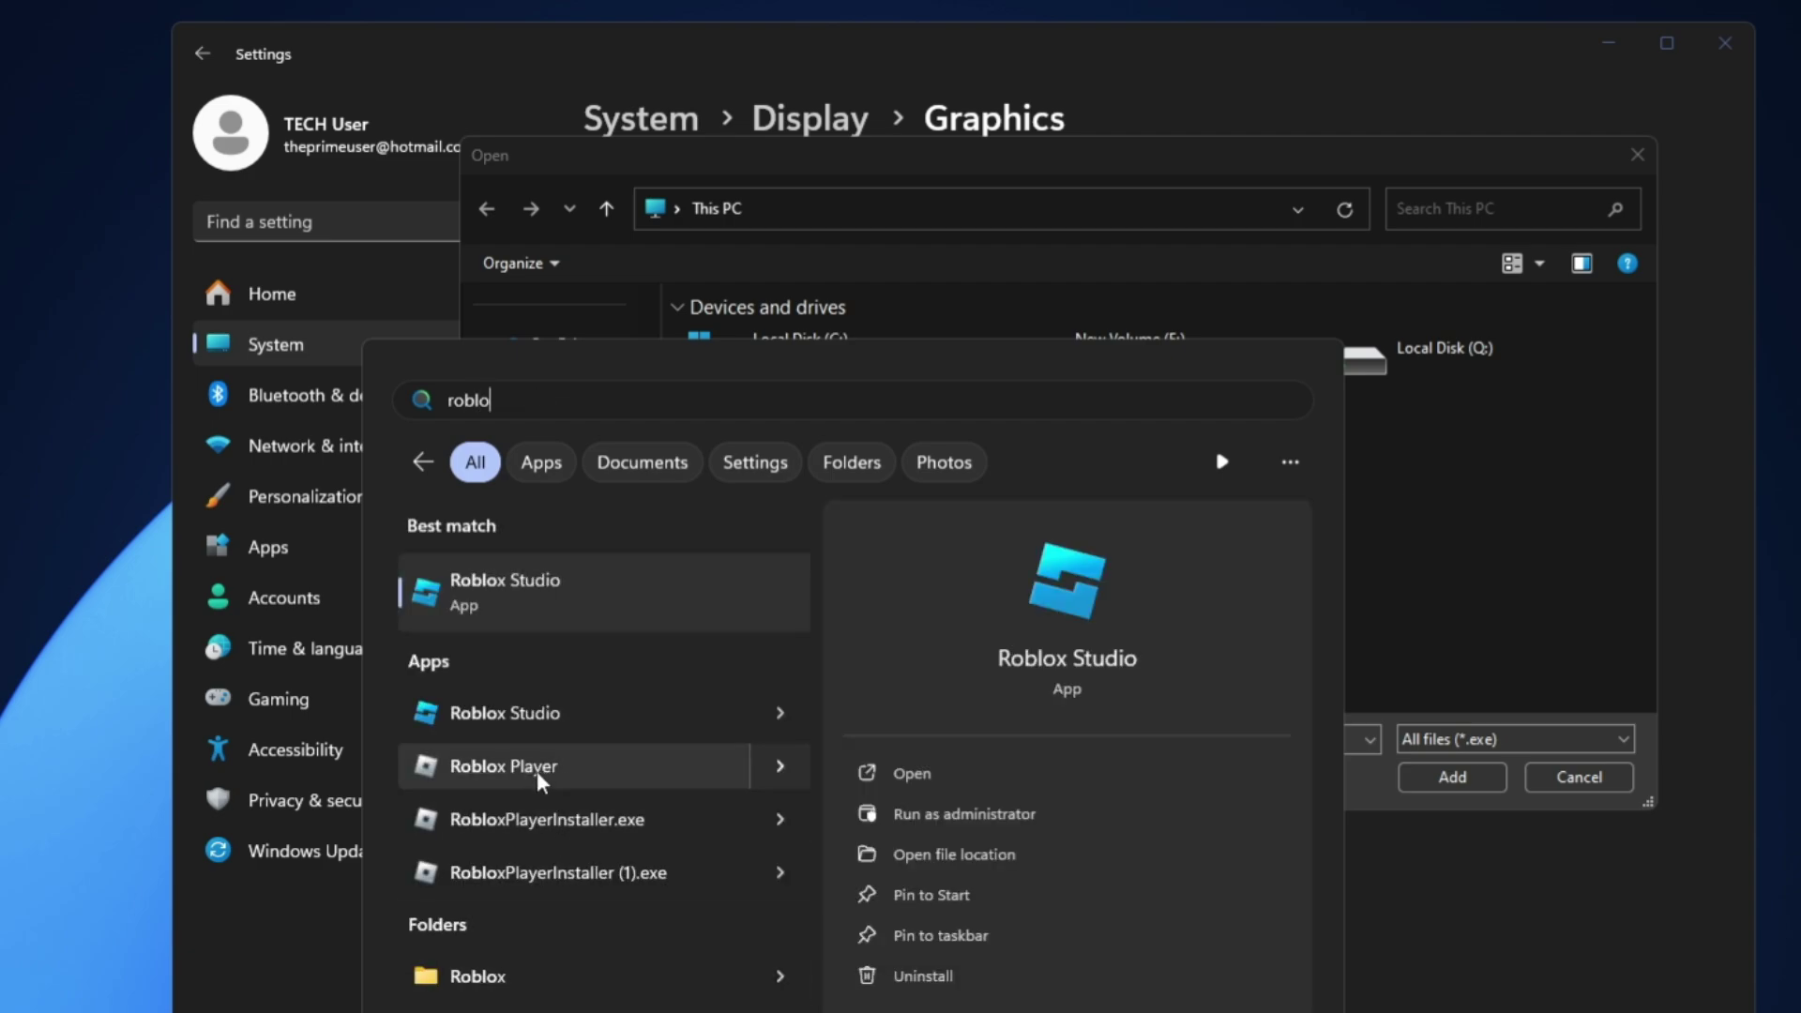
{"action": "right_click", "coordinate": [542, 776]}
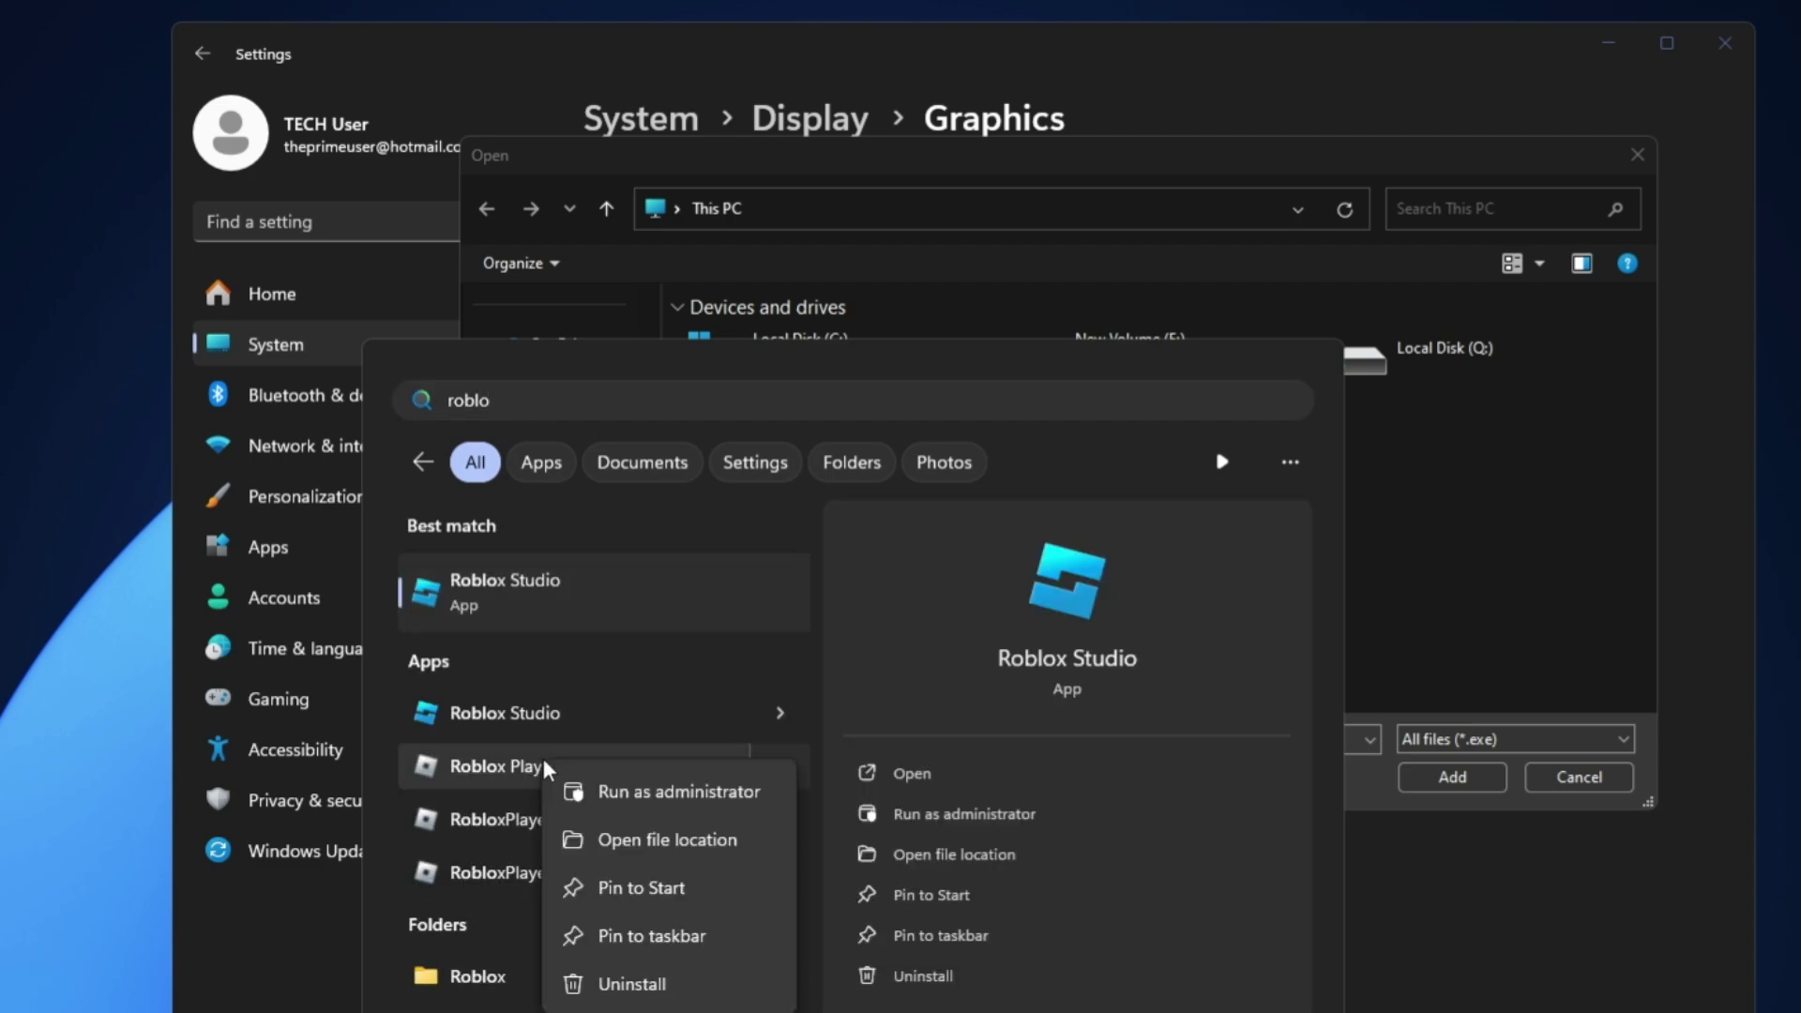
{"action": "left_click", "coordinate": [669, 840]}
{"action": "right_click", "coordinate": [804, 435]}
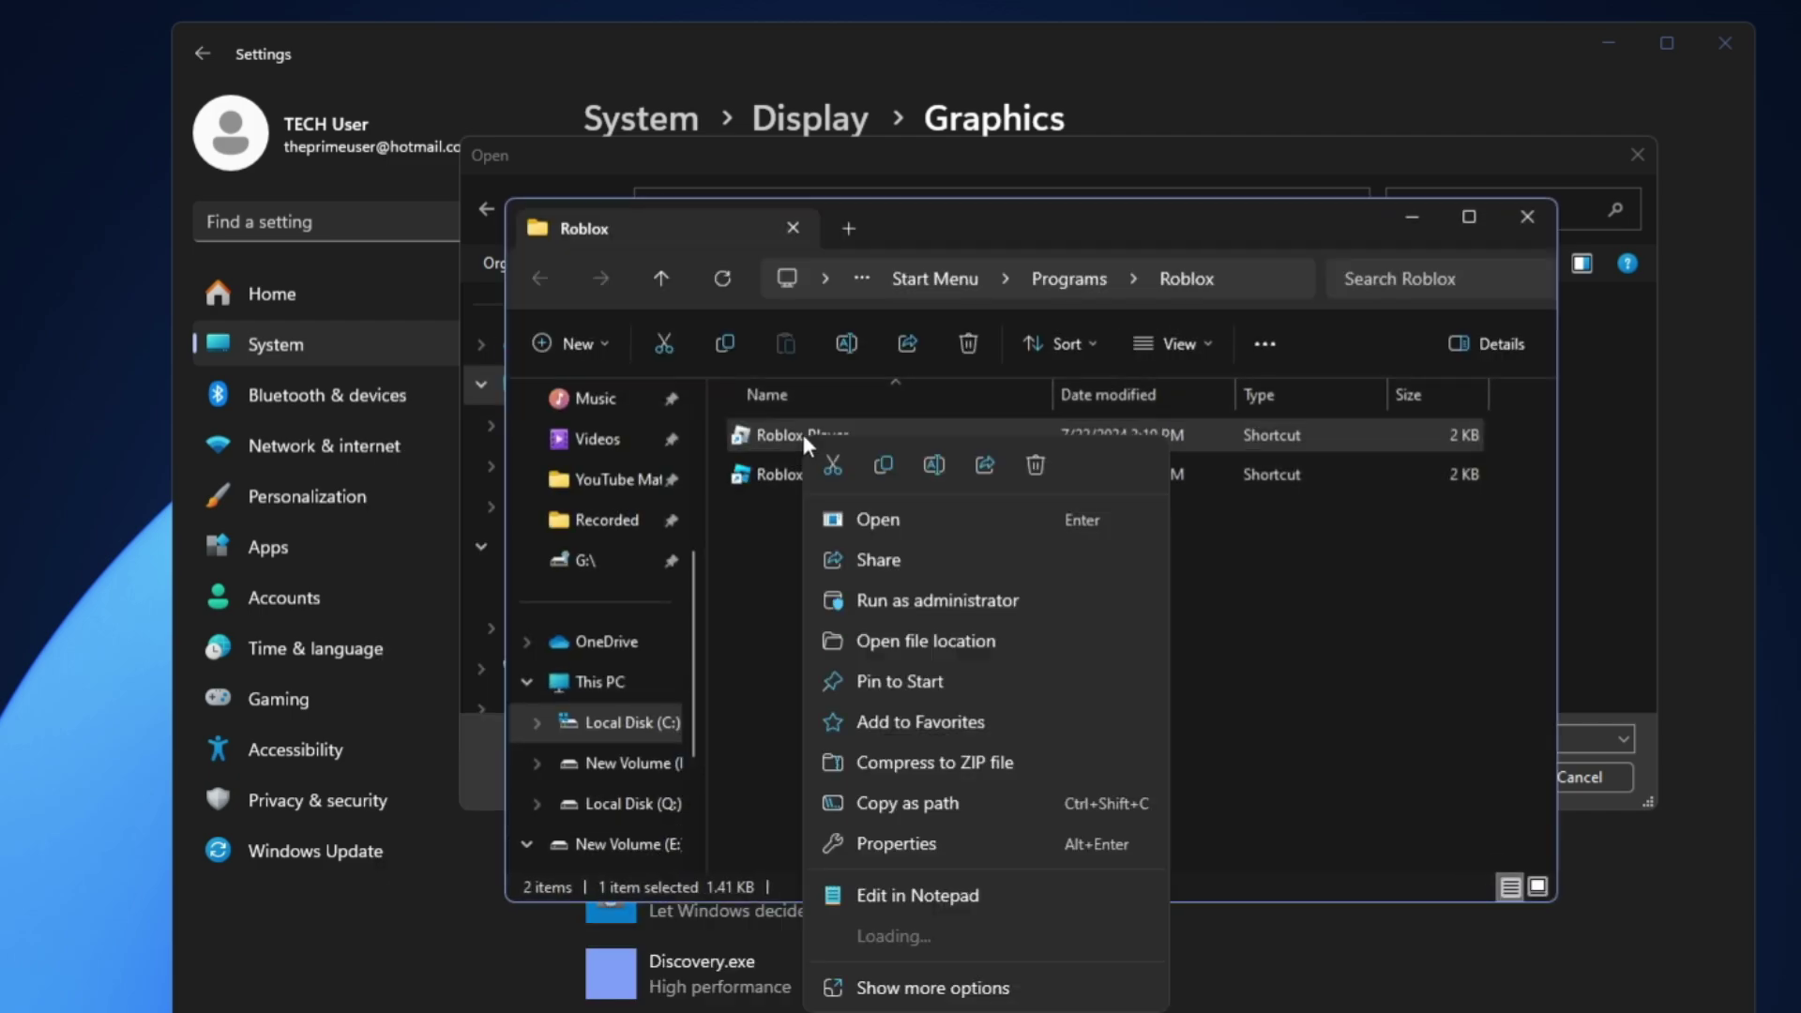
{"action": "left_click", "coordinate": [946, 642]}
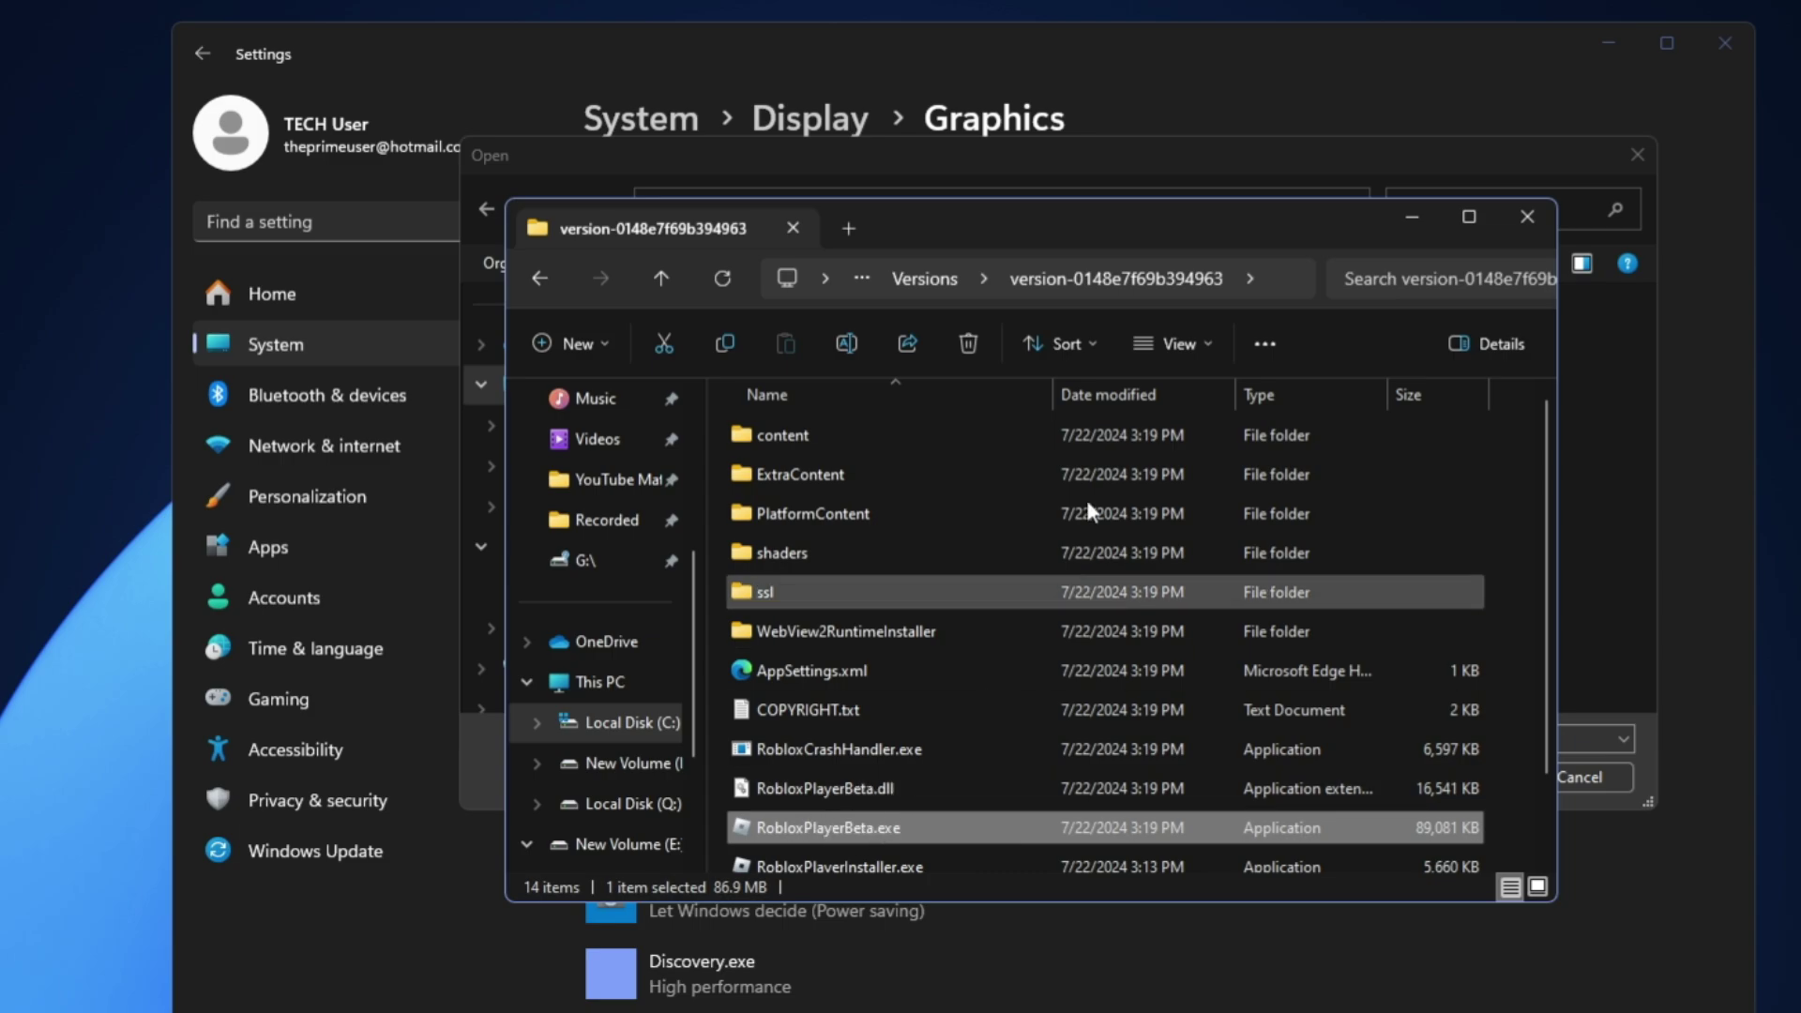
- Copy the full path of the Roblox version folder and close its File Explorer window
{"action": "left_click", "coordinate": [1225, 275]}
{"action": "right_click", "coordinate": [1070, 279]}
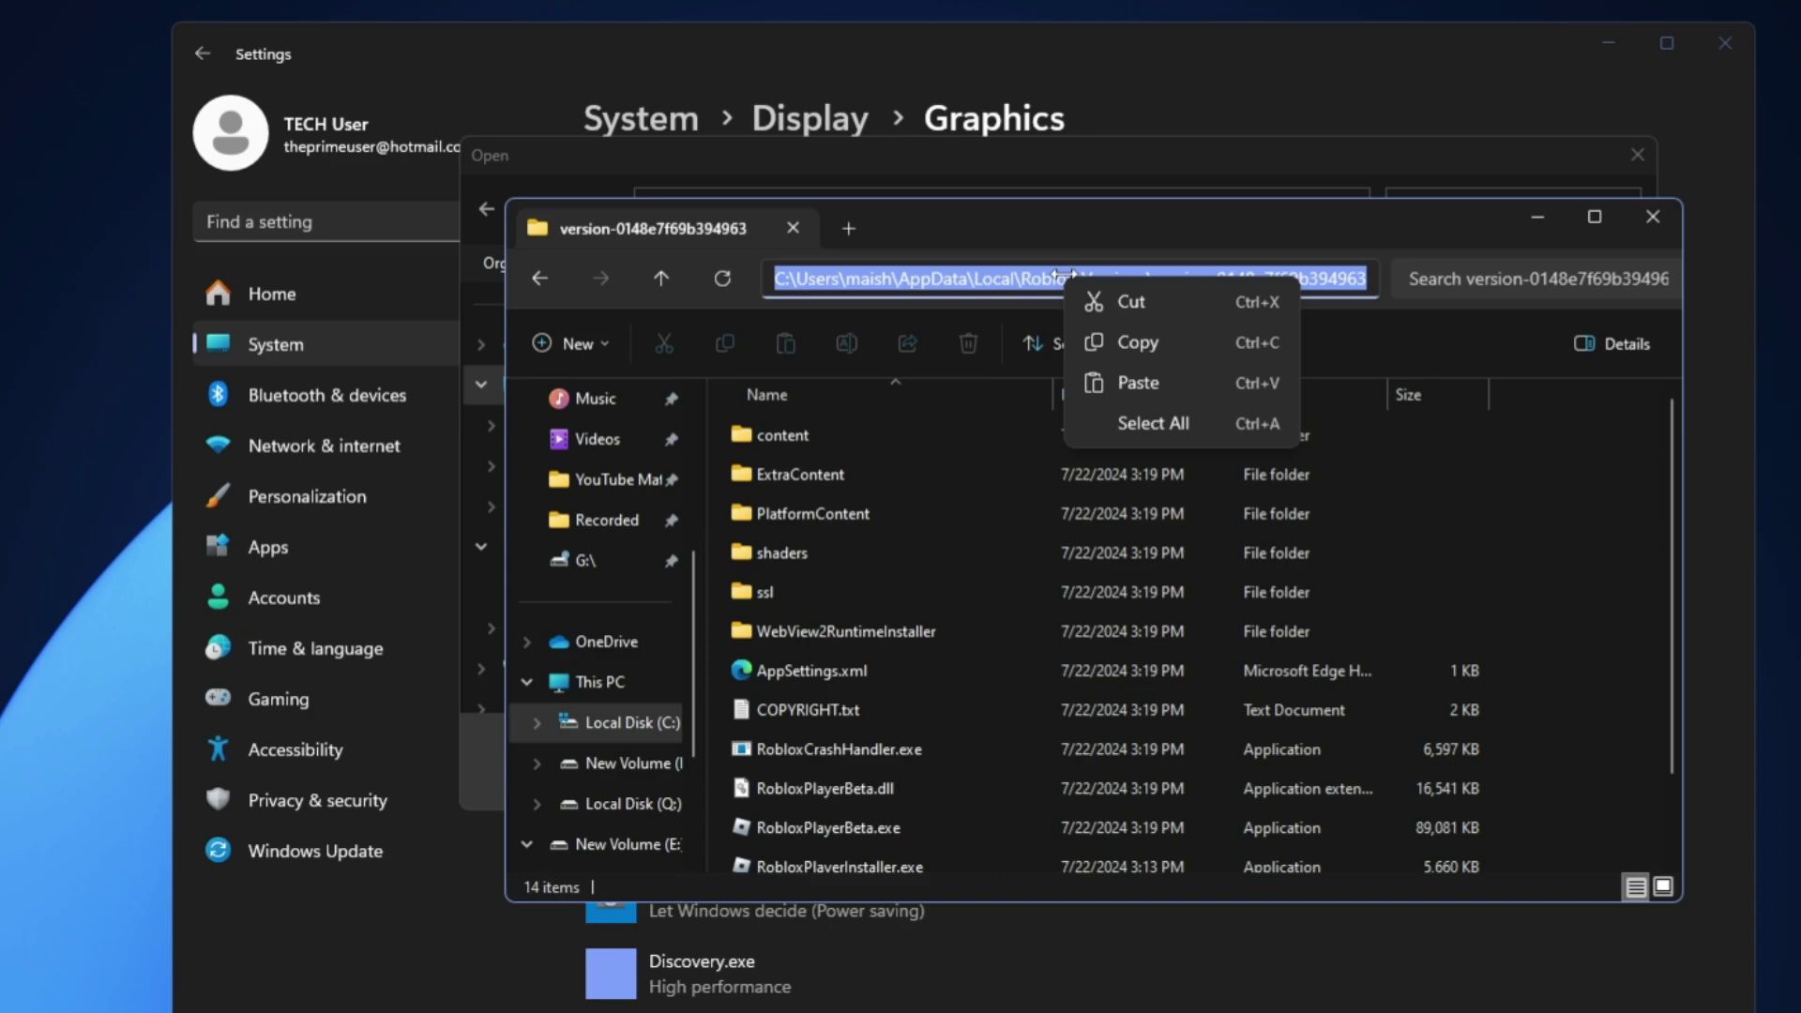
{"action": "left_click", "coordinate": [1144, 342]}
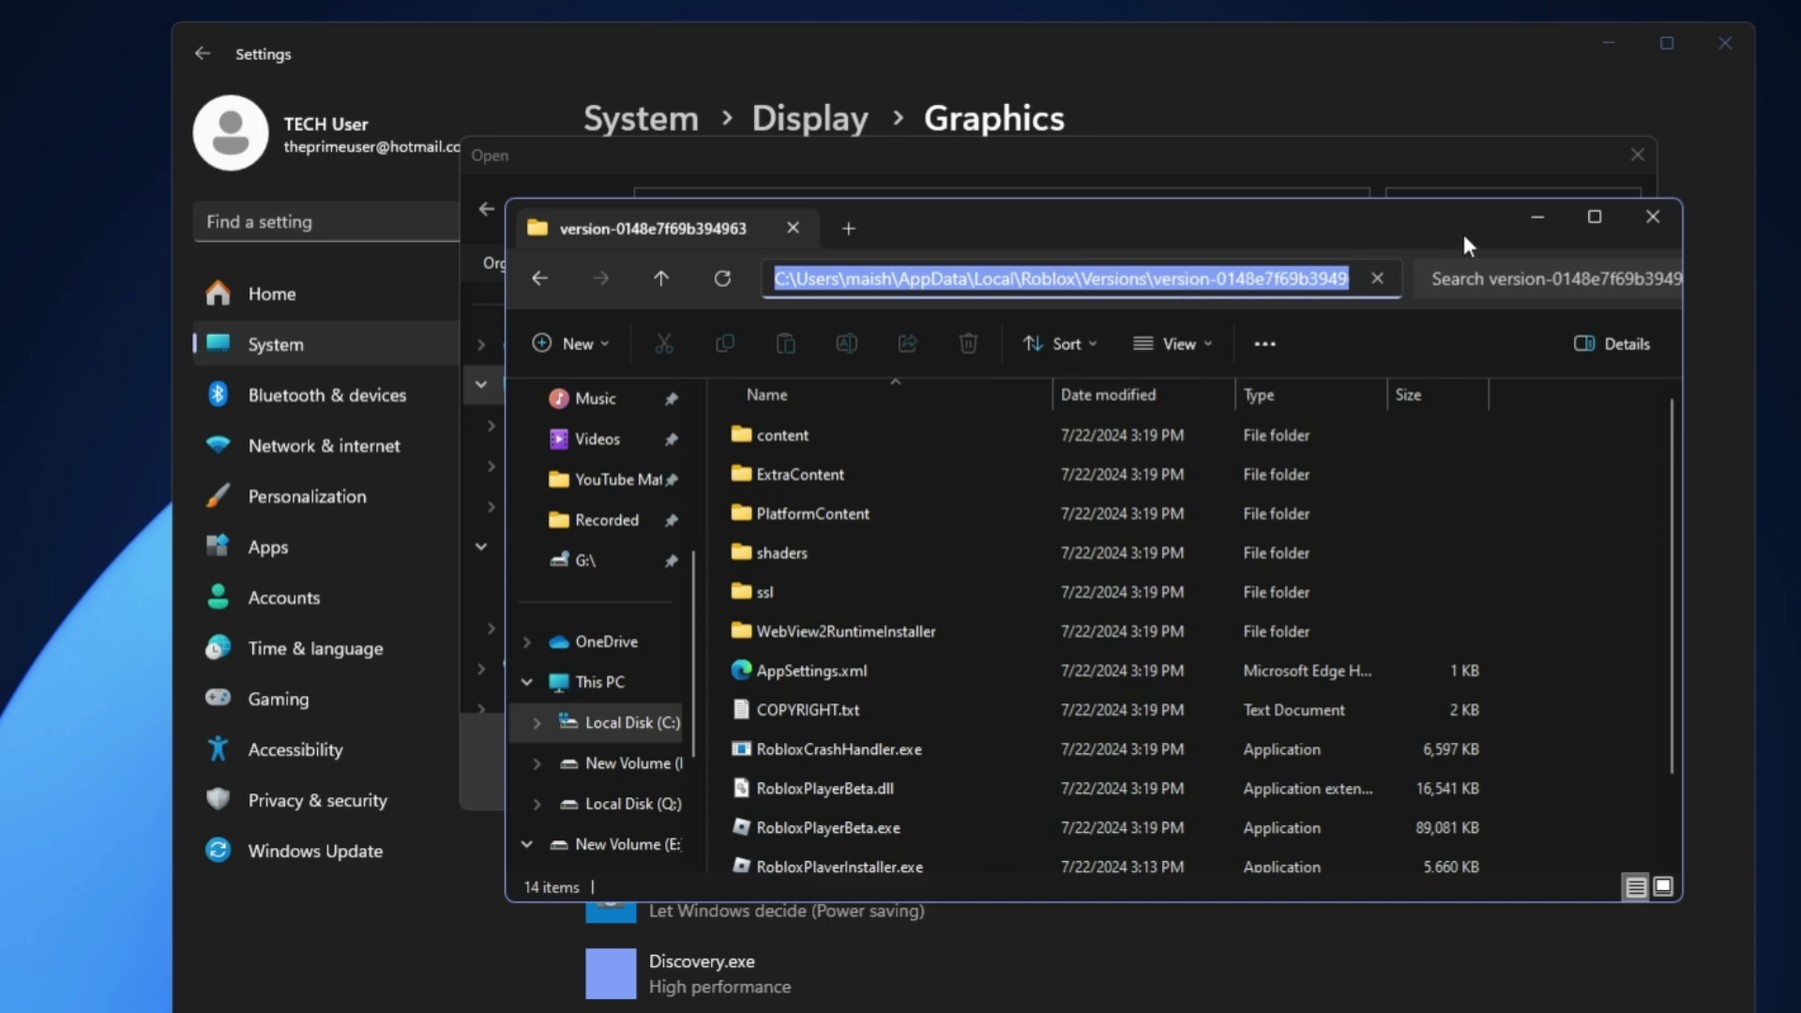
{"action": "left_click", "coordinate": [1654, 218]}
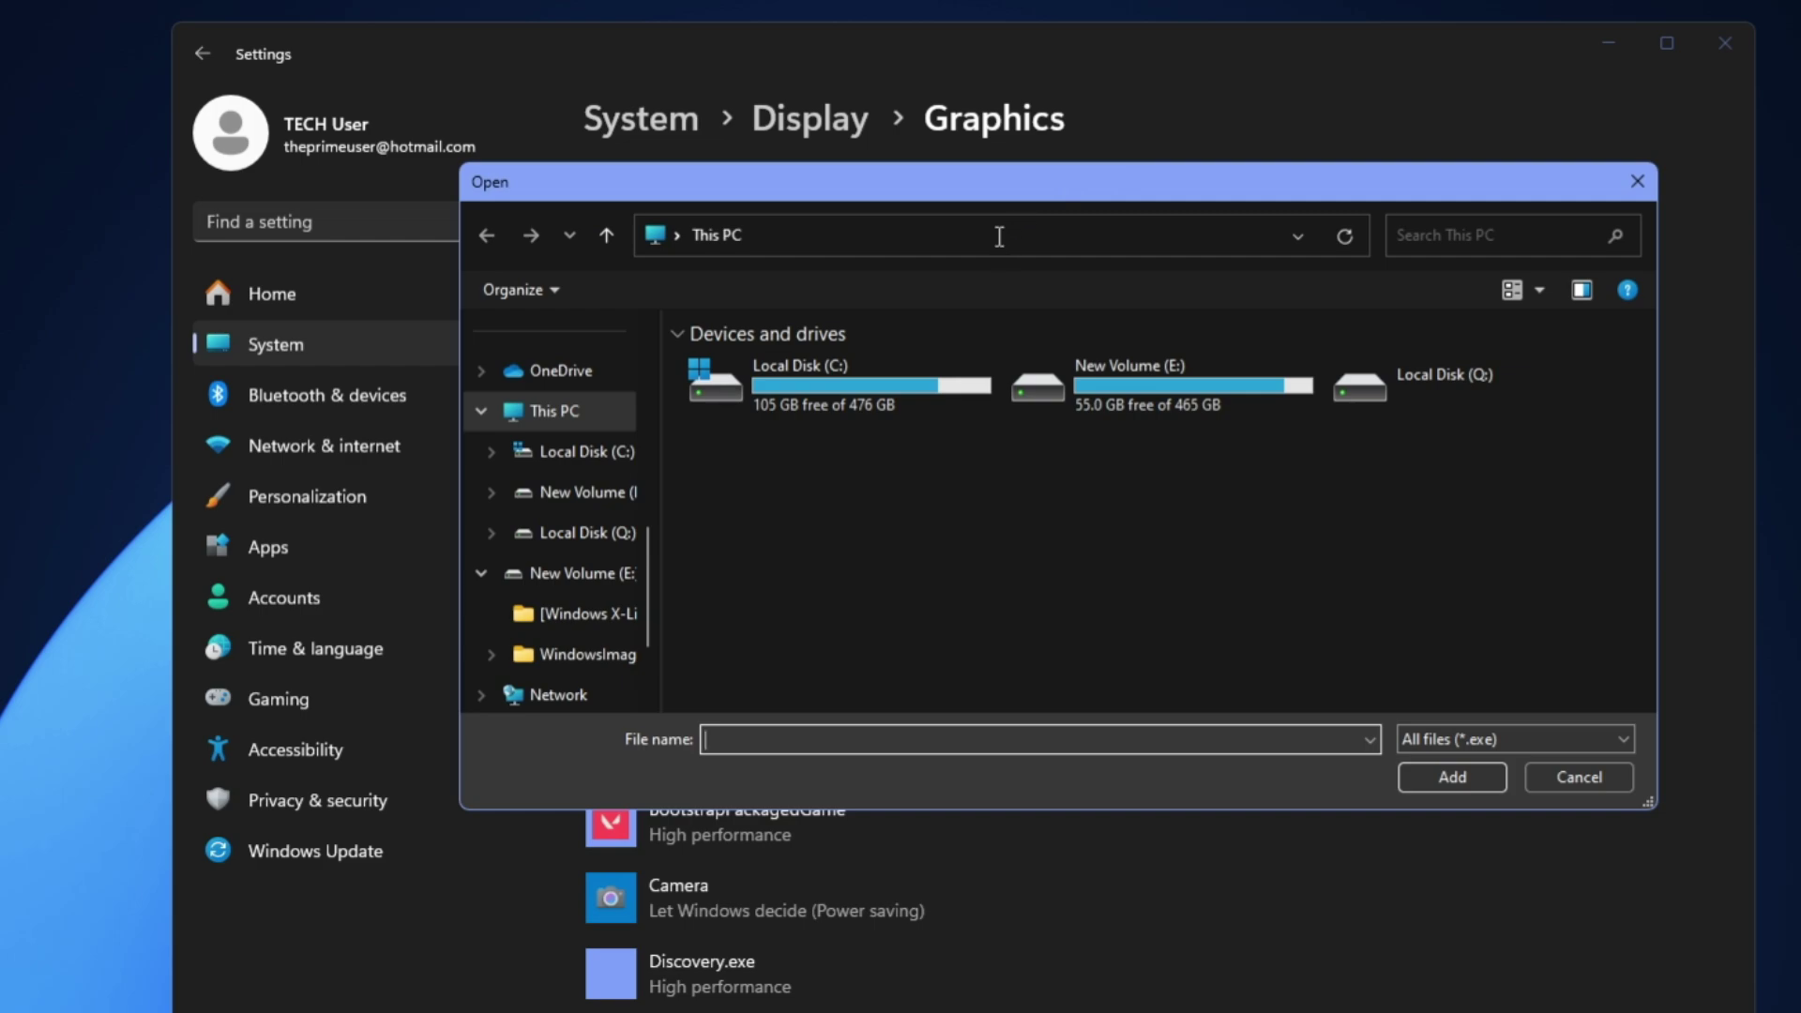
- Go to the copied Roblox folder path in the Open dialog and add RobloxPlayerLauncher.exe to the Graphics app list
{"action": "left_click", "coordinate": [1000, 236]}
{"action": "key", "text": "super"}
{"action": "key", "text": "Escape"}
{"action": "key", "text": "ctrl+v"}
{"action": "key", "text": "Return"}
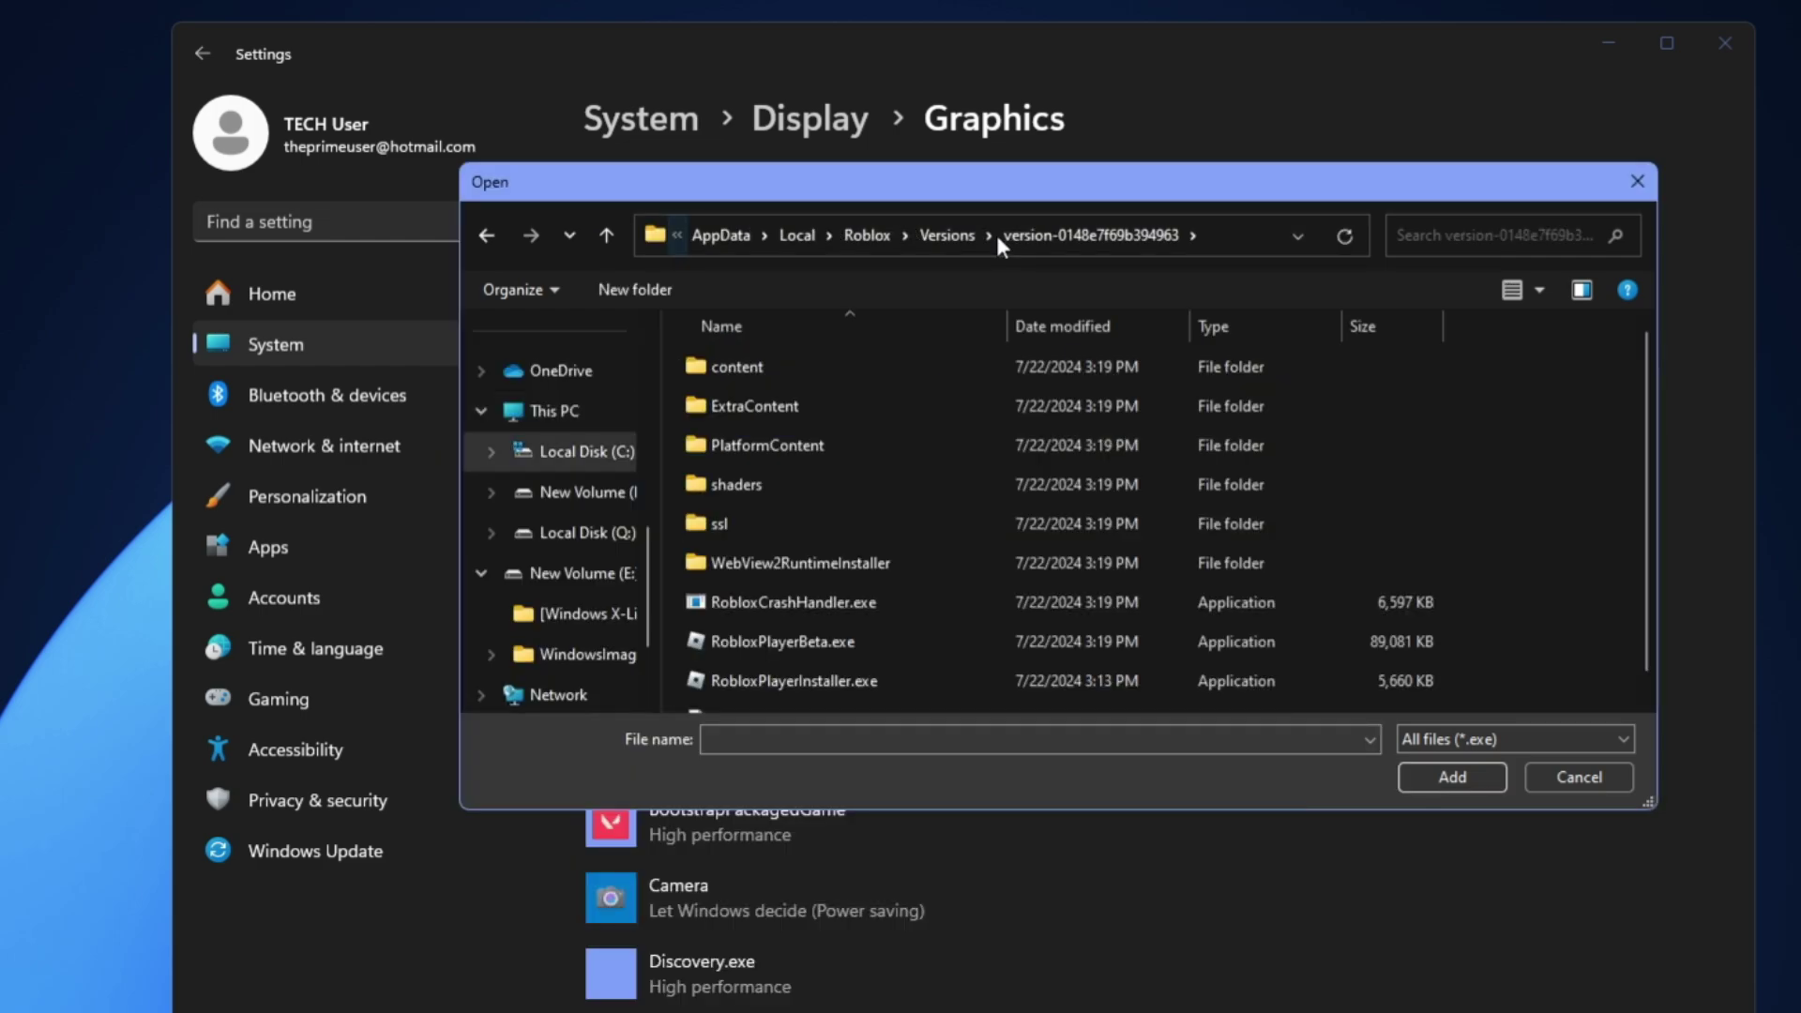
{"action": "scroll", "coordinate": [882, 451], "scroll_direction": "down", "scroll_amount": 1}
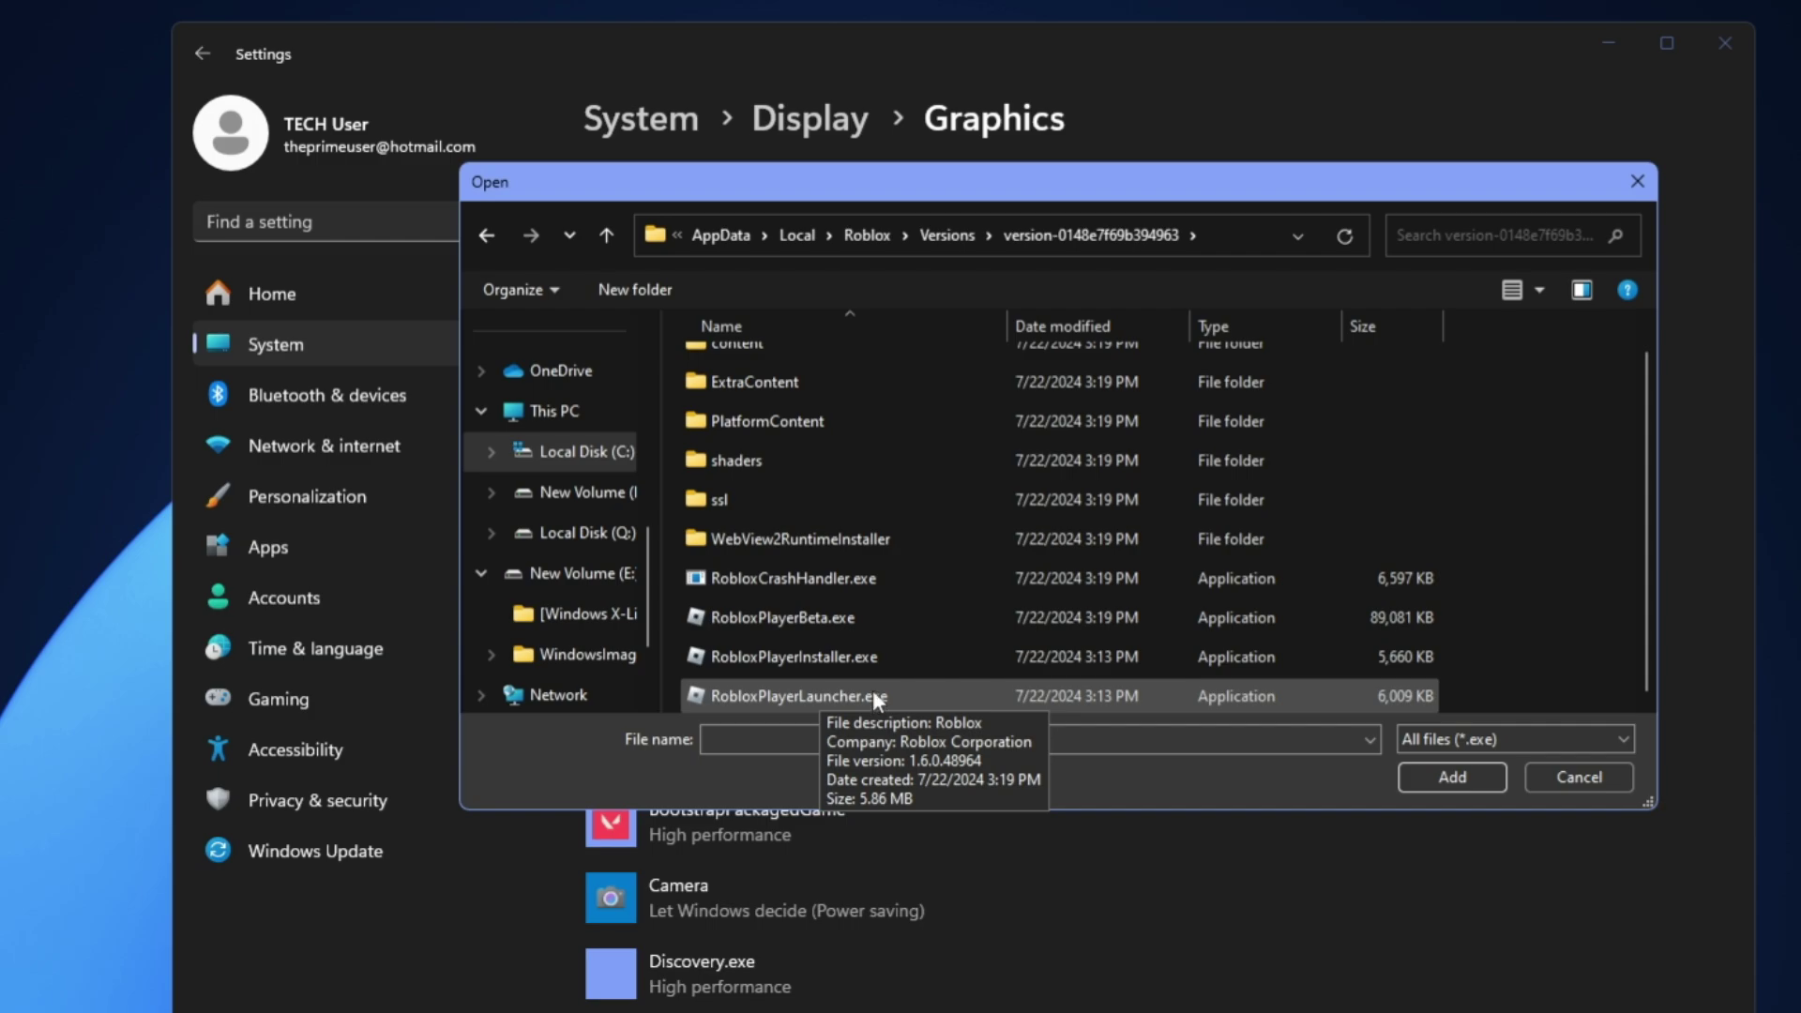
{"action": "left_click", "coordinate": [929, 695]}
{"action": "left_click", "coordinate": [1460, 775]}
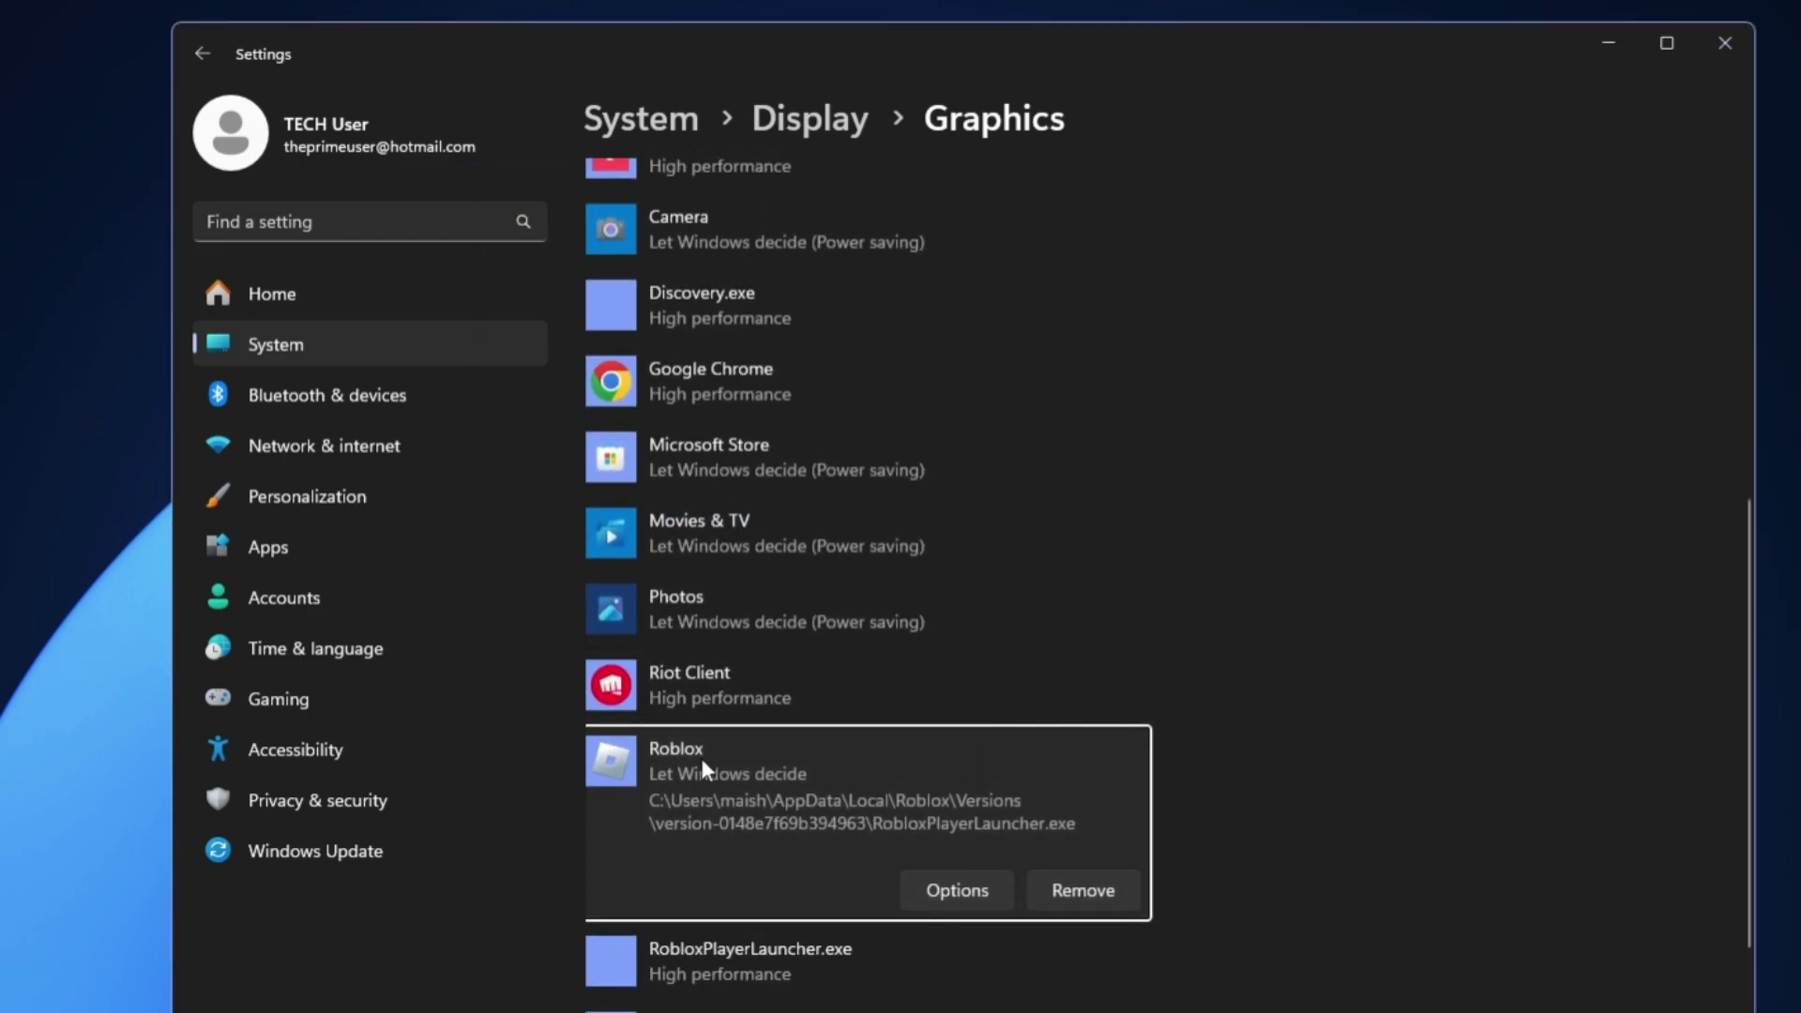
- Set the graphics preference of the added Roblox app to High performance, save it, and close Settings
{"action": "scroll", "coordinate": [798, 758], "scroll_direction": "down", "scroll_amount": 2}
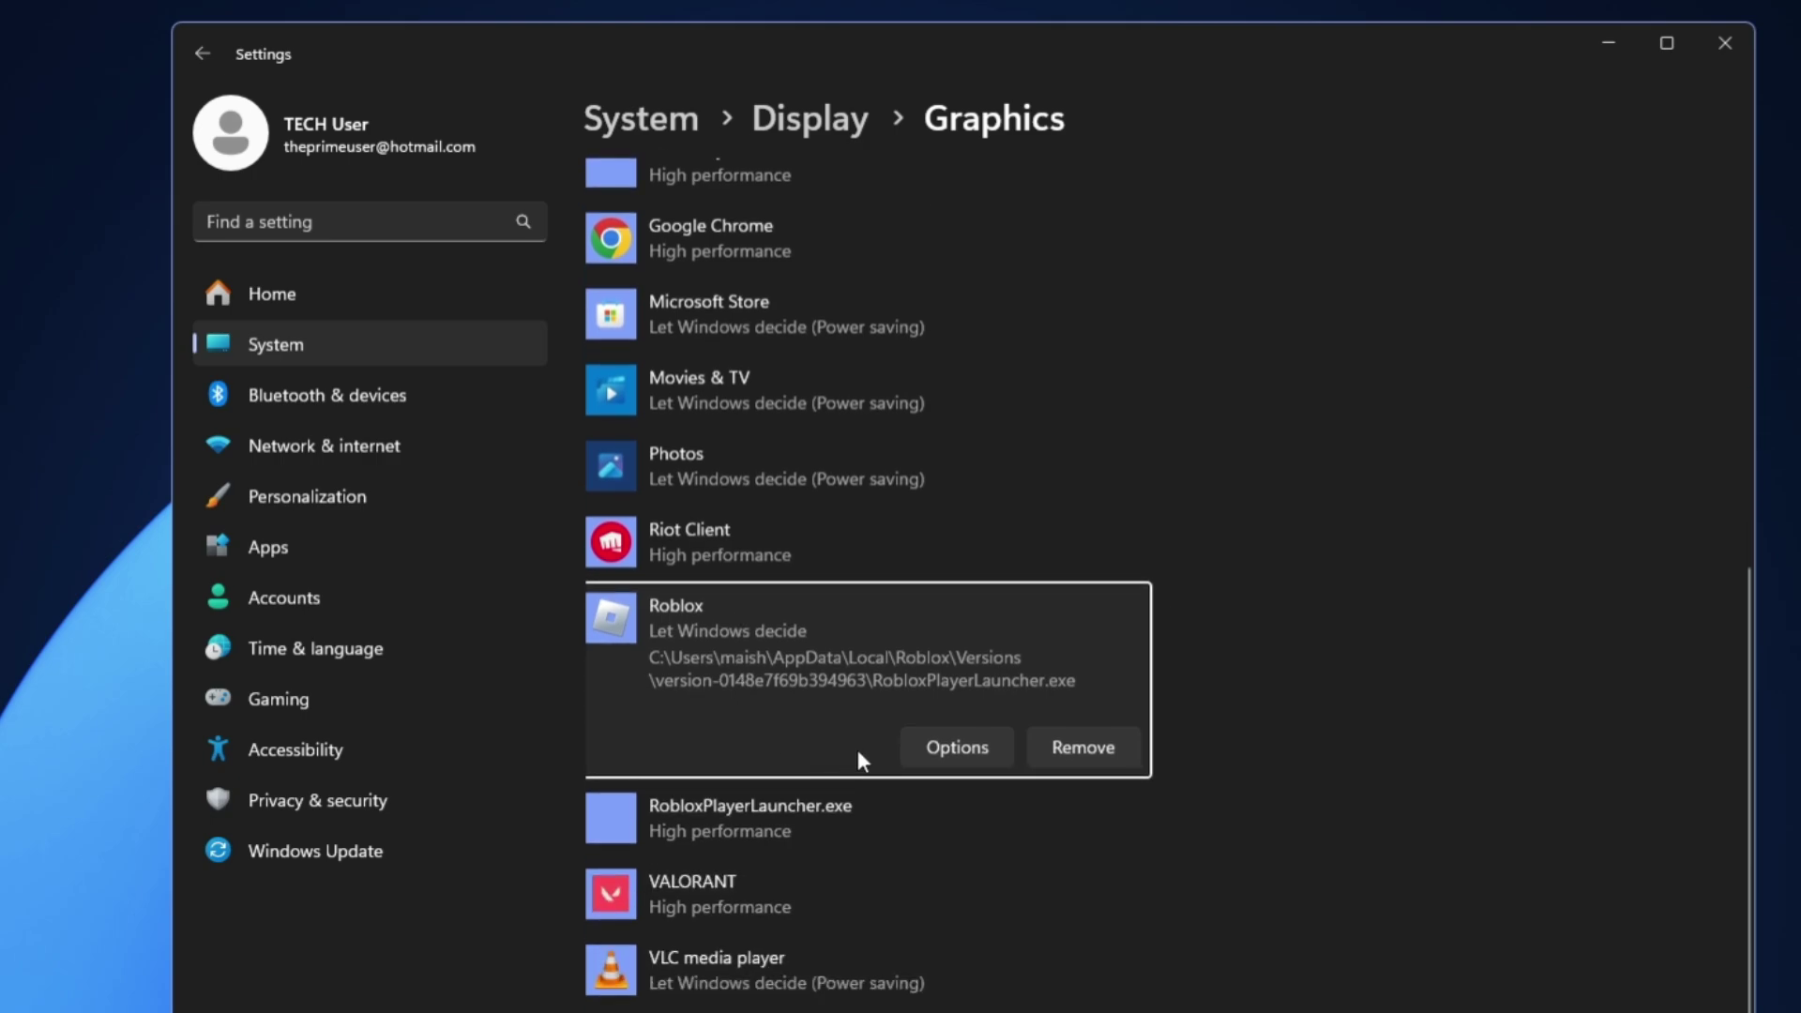
{"action": "left_click", "coordinate": [958, 747]}
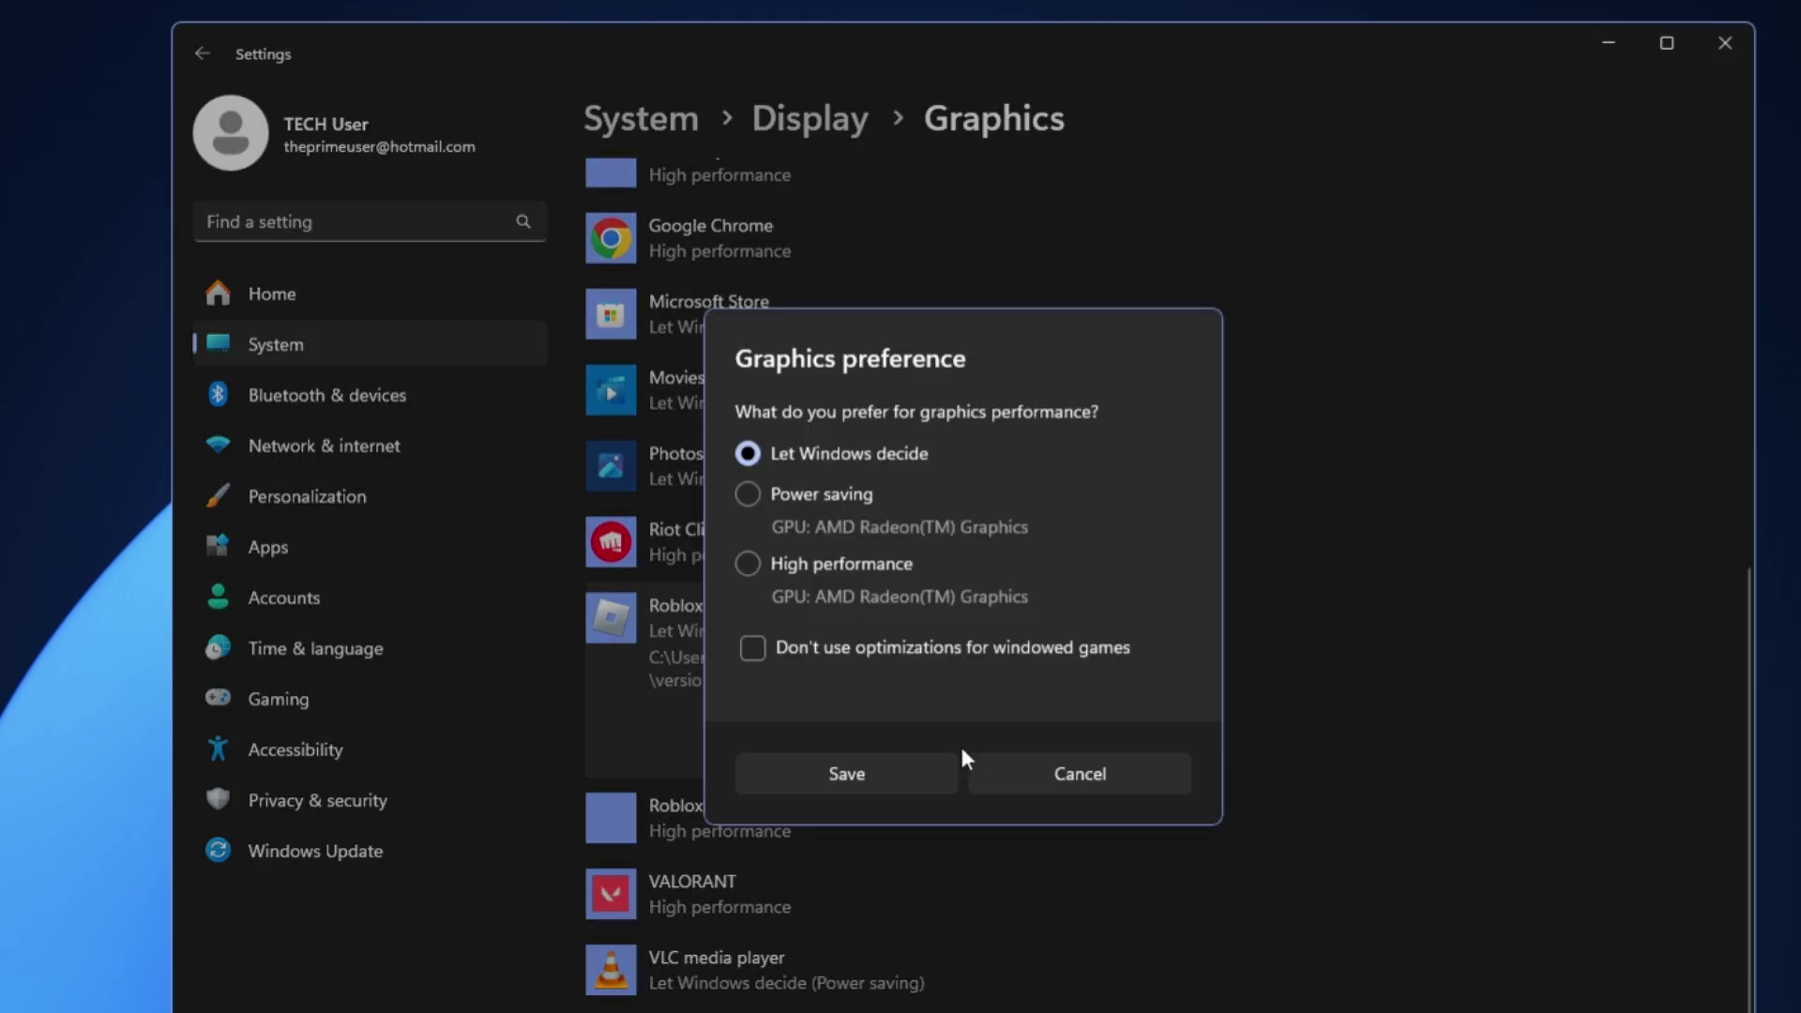
{"action": "left_click", "coordinate": [750, 564]}
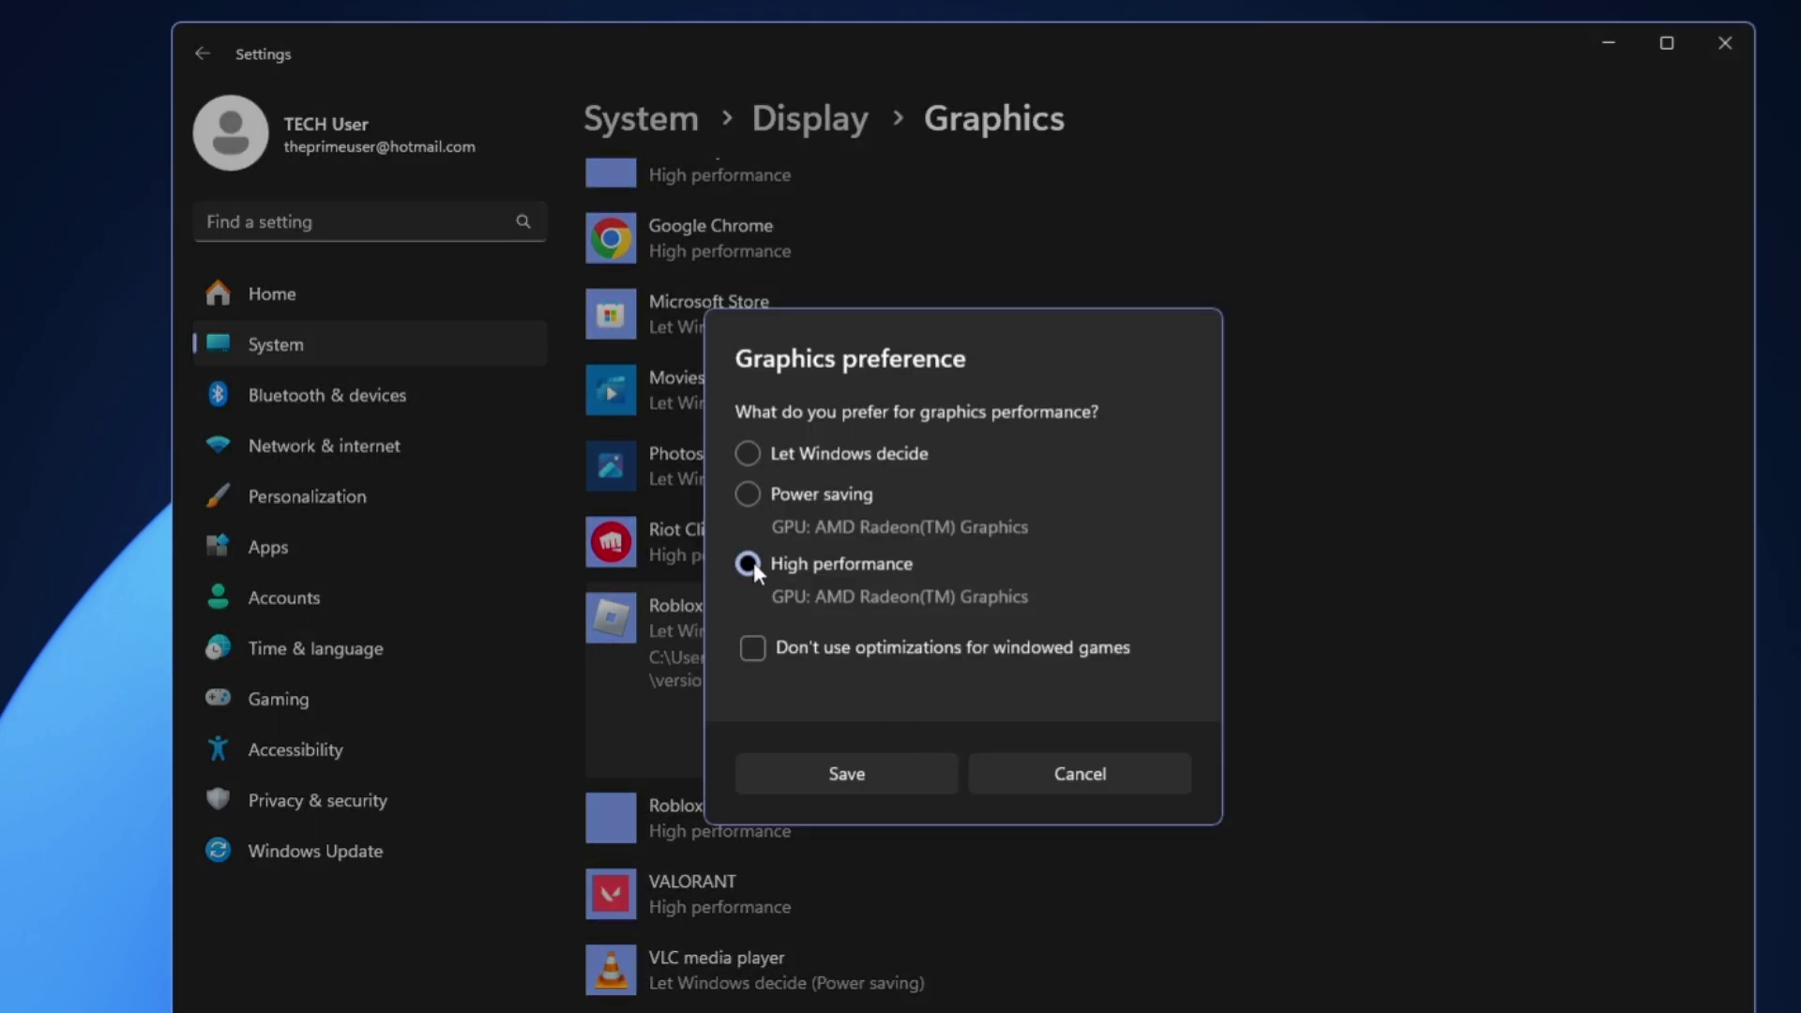
{"action": "left_click", "coordinate": [880, 775]}
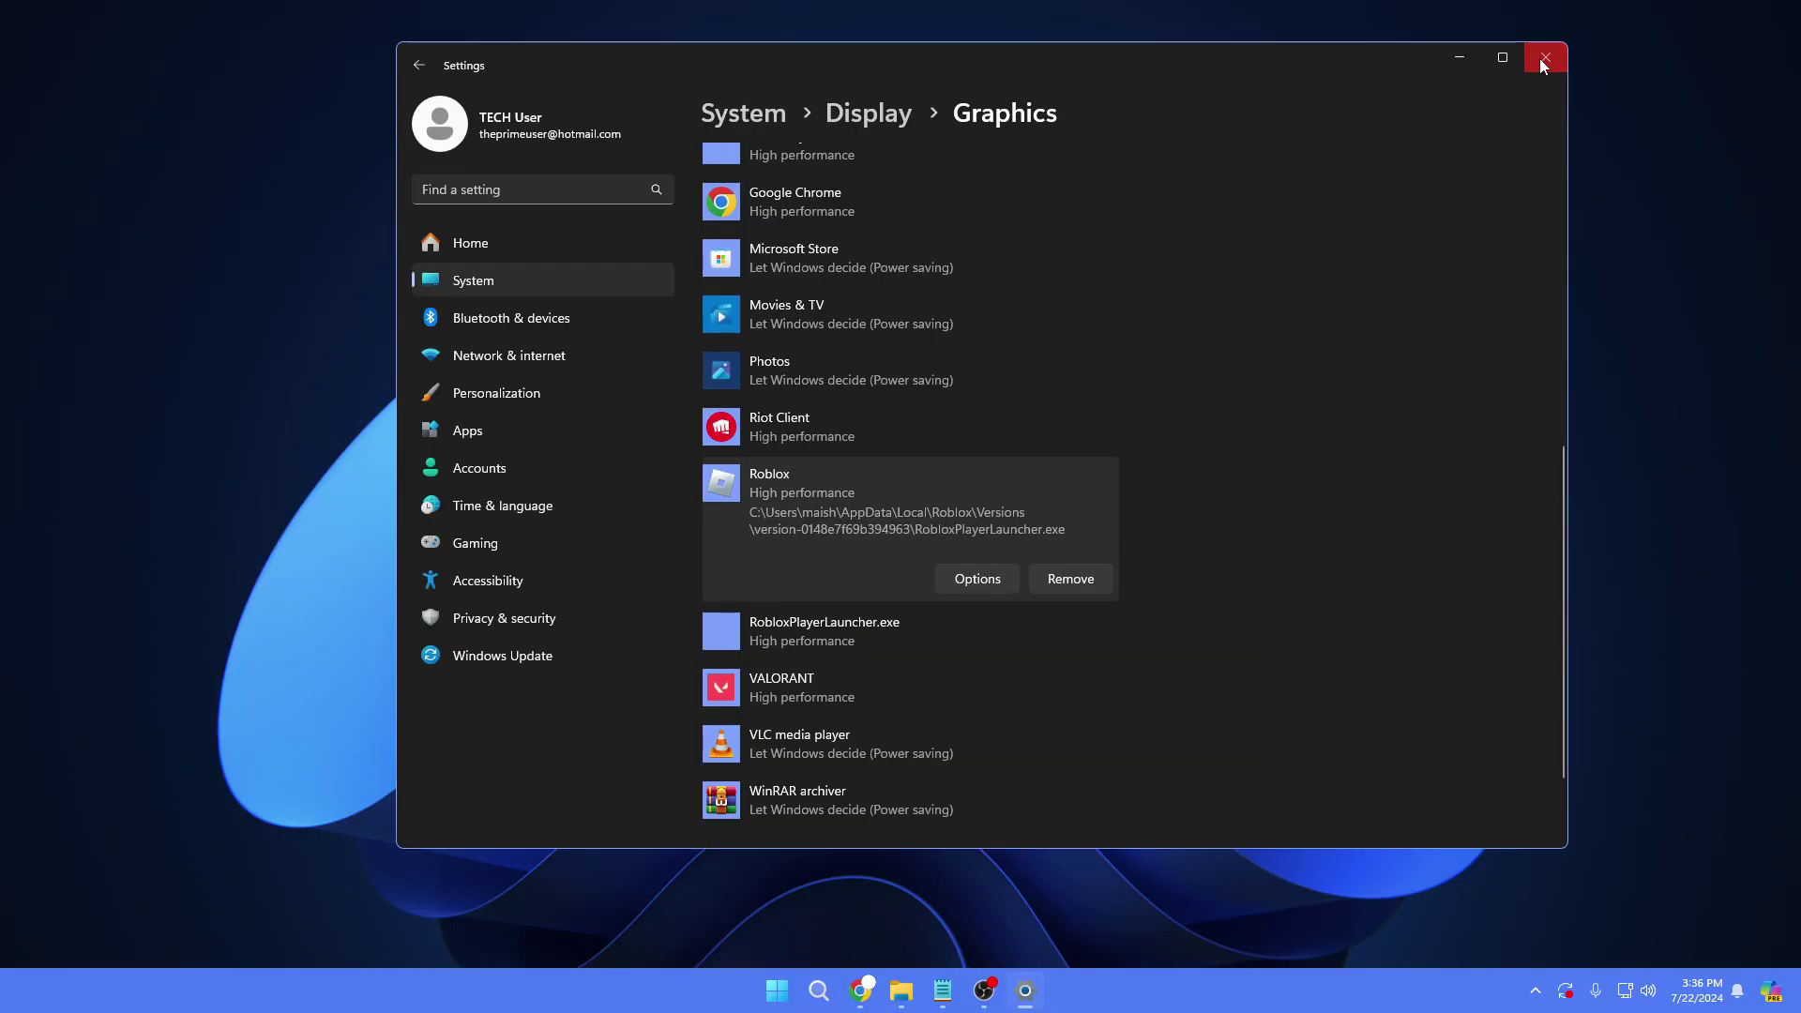
{"action": "left_click", "coordinate": [1724, 44]}
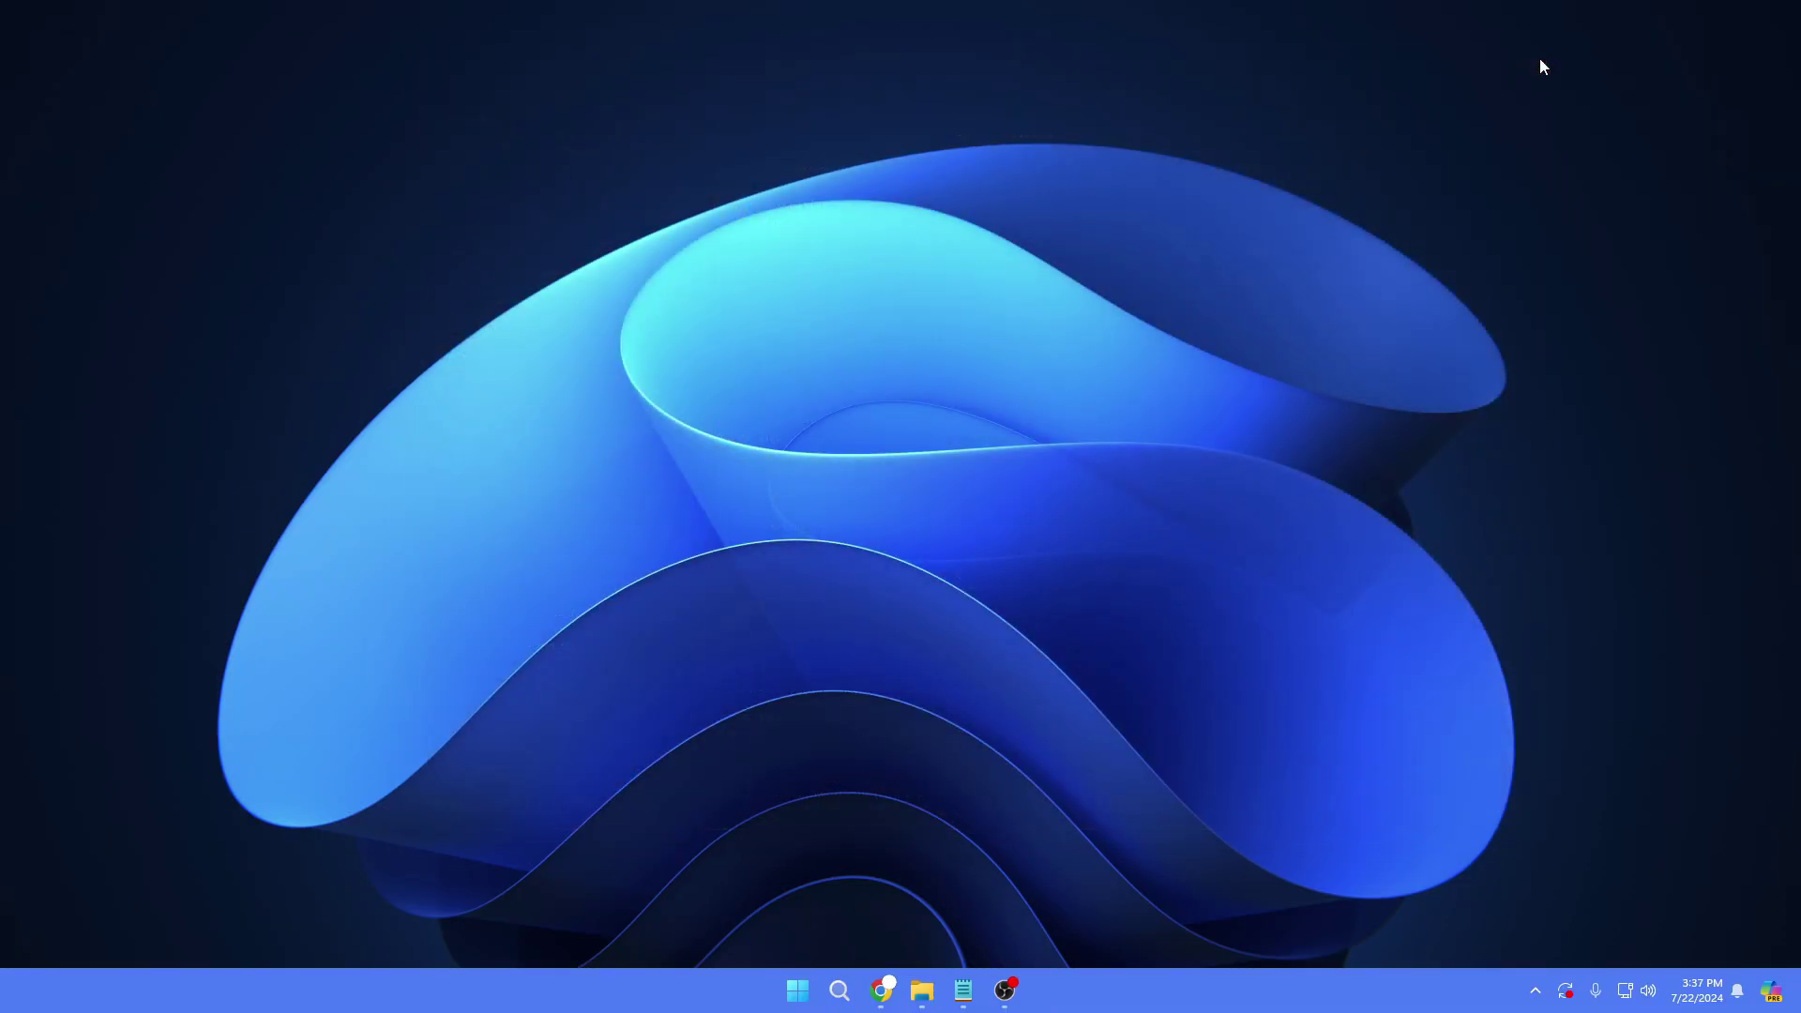